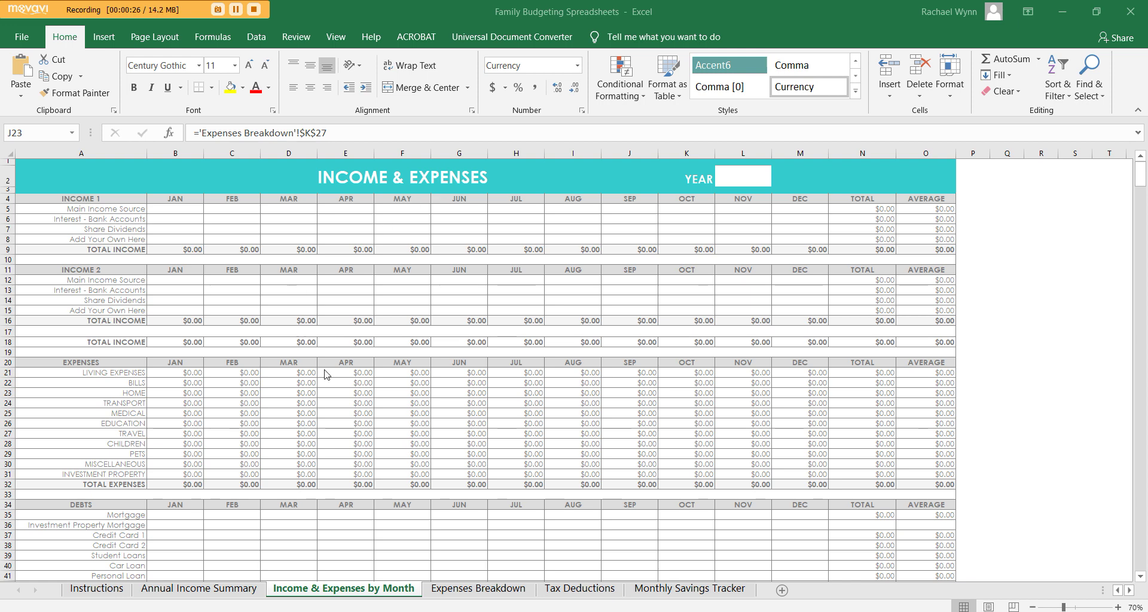
- Look over the blank Expenses Breakdown and Income & Expenses by Month sheets, and switch to the Family Budgeting Spreadsheets - Example workbook
click(511, 589)
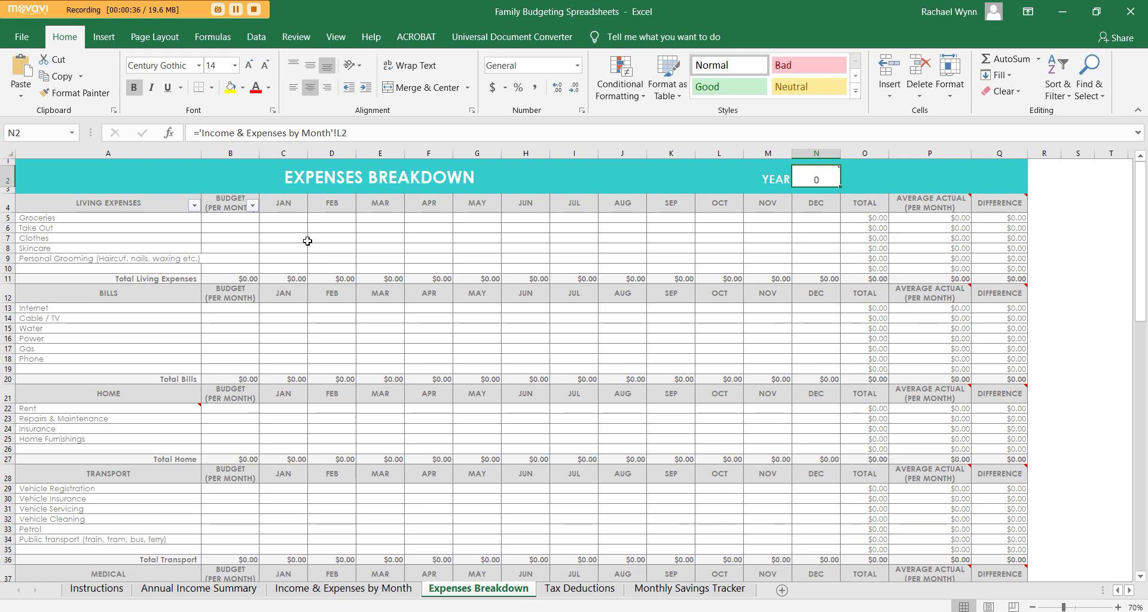
click(357, 591)
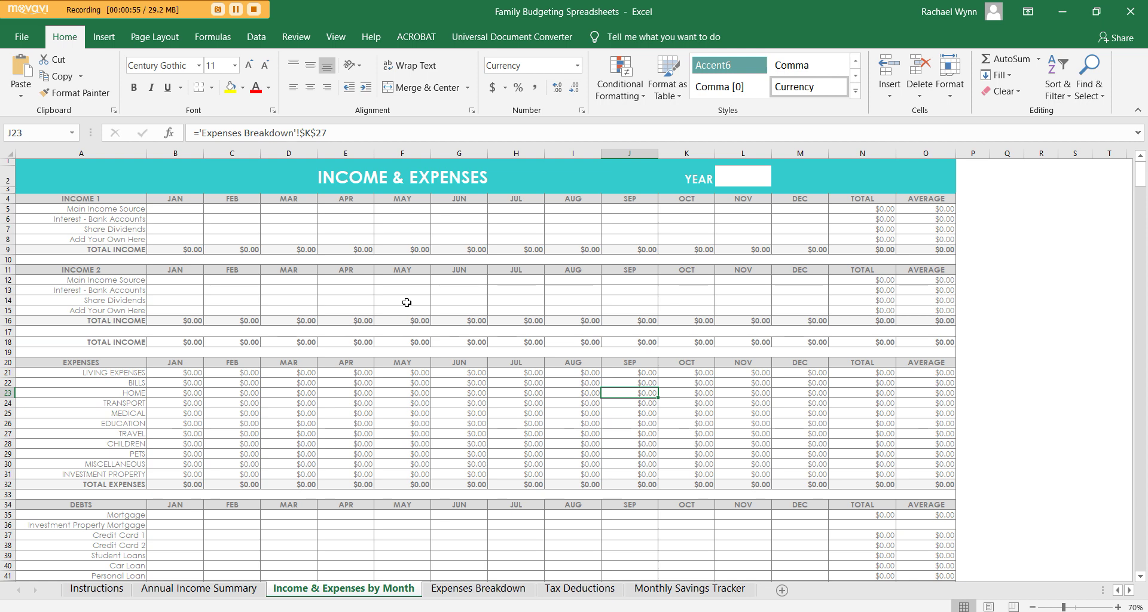
drag(182, 281, 792, 281)
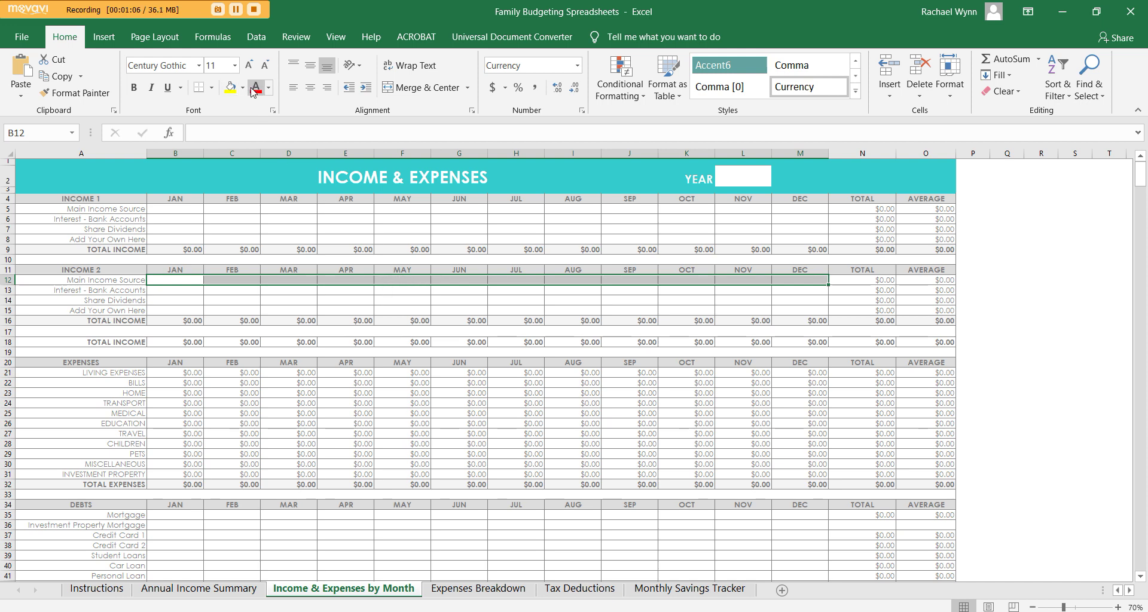
mouse_move(508, 609)
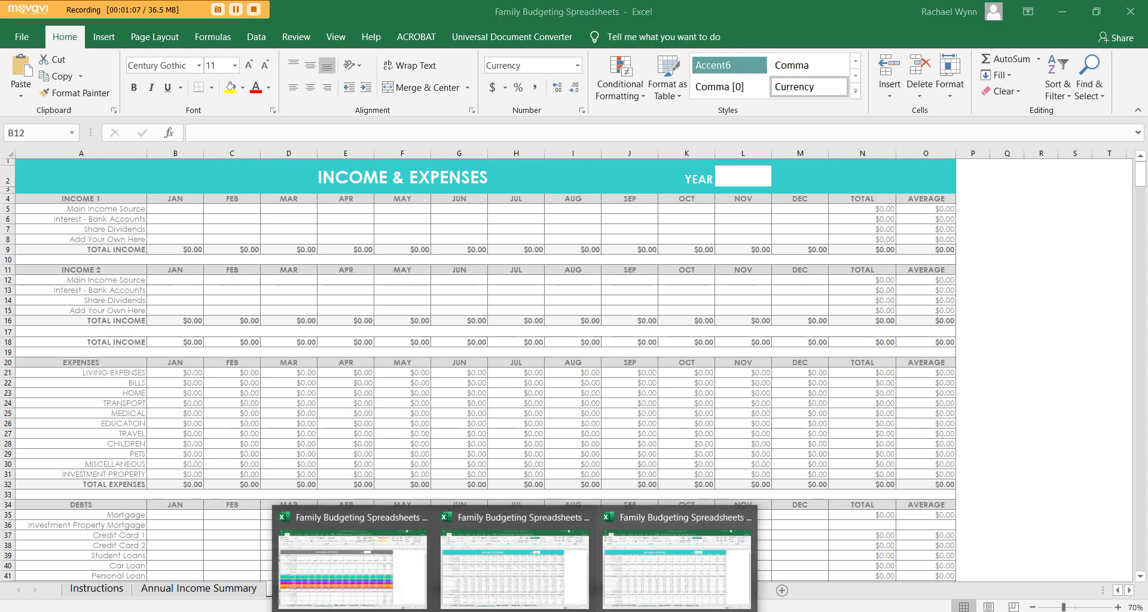
click(672, 585)
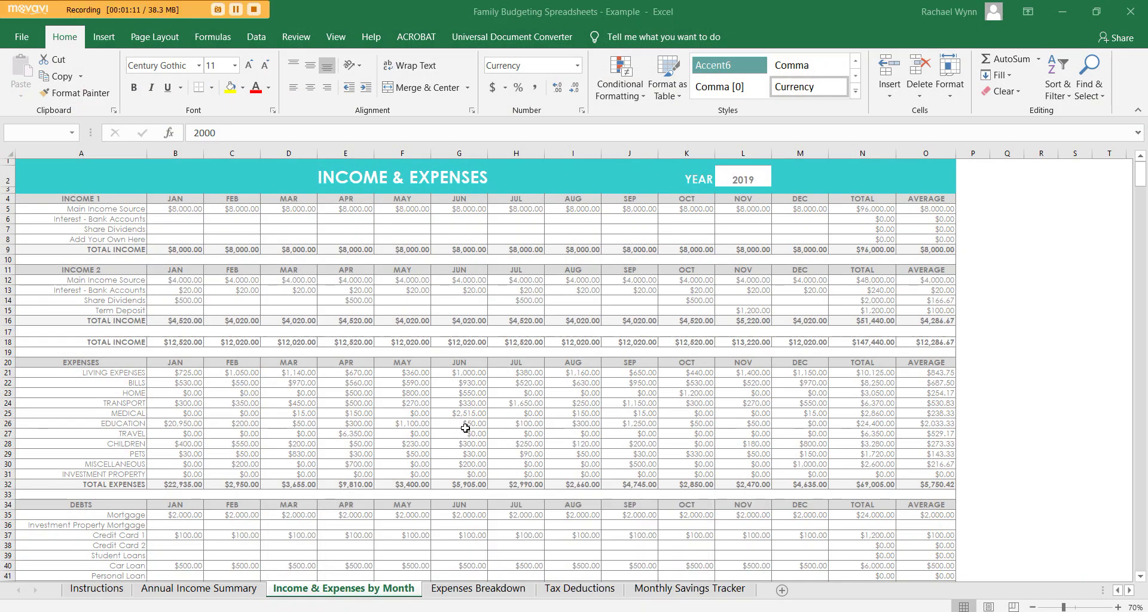
- Color the July to December Main Income Source amounts under Income 2 red
click(190, 279)
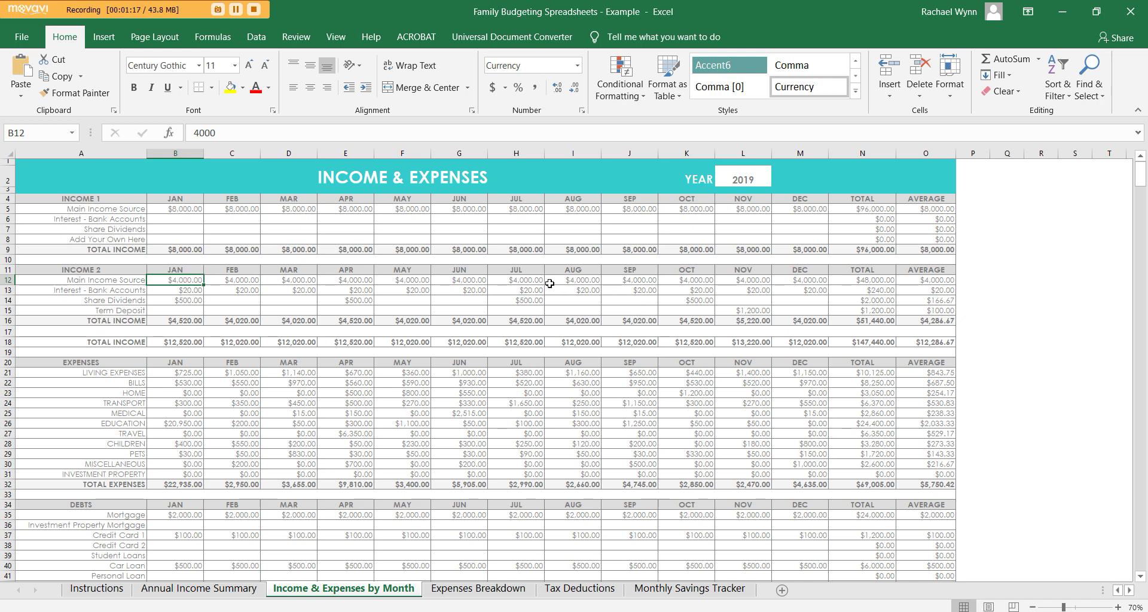
drag(521, 280, 783, 281)
click(256, 88)
click(532, 280)
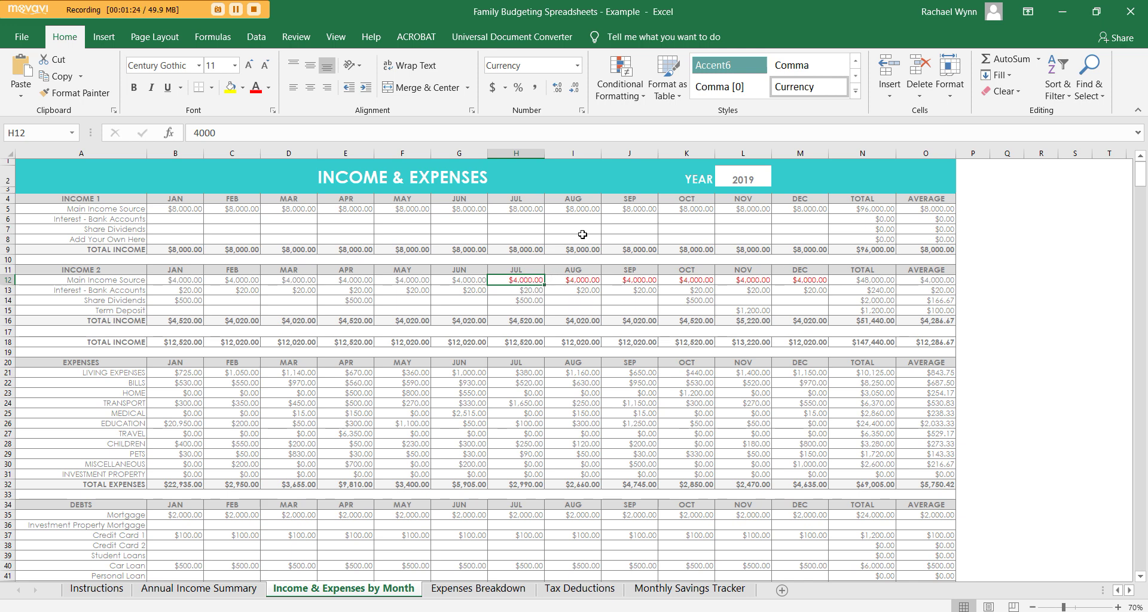
- Inspect the yearly total formula for the Main Income Source row under Income 2
click(882, 281)
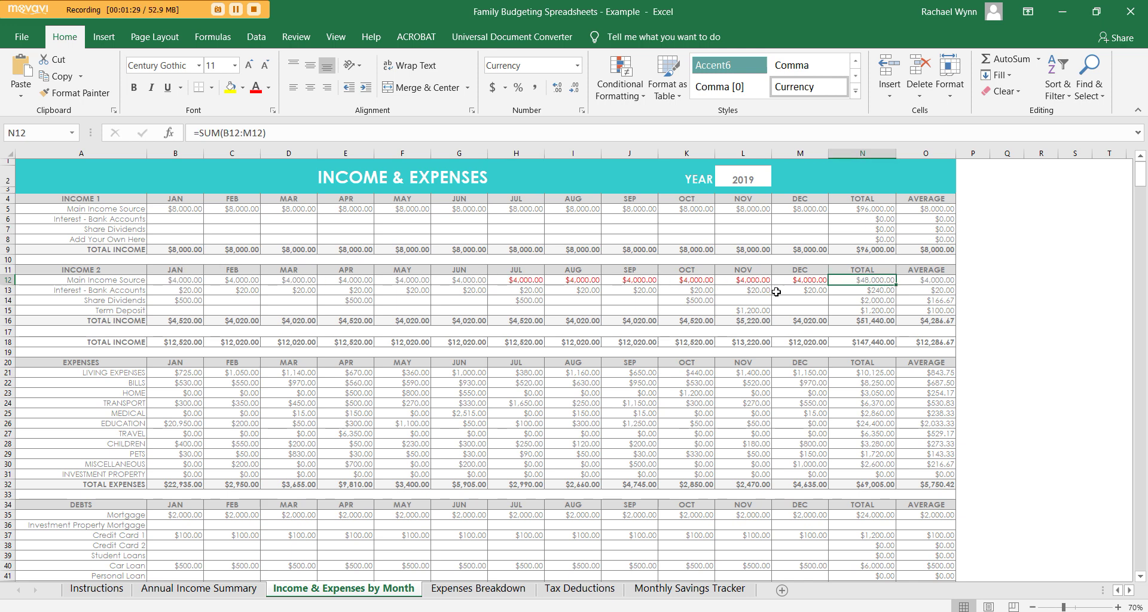
click(355, 139)
key(Return)
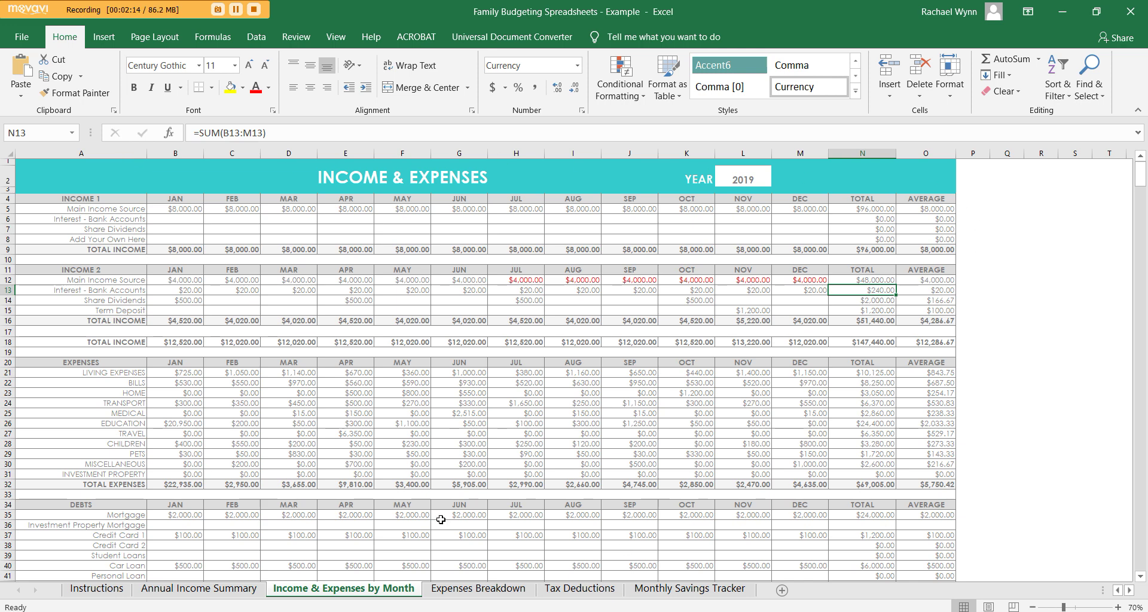
- Review the income, expenses, debts and savings sections down to the Quarterly Planning table, checking its Savings average formula
drag(132, 198, 799, 274)
click(119, 310)
scroll(144, 315, down, 1)
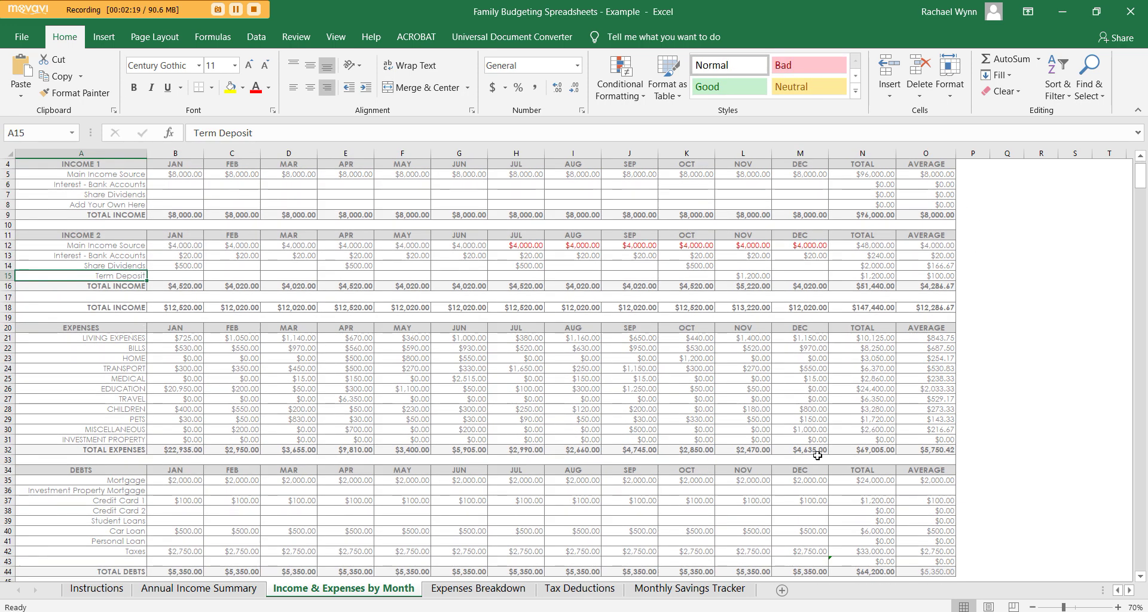
scroll(476, 392, down, 1)
scroll(115, 431, down, 2)
scroll(115, 431, down, 4)
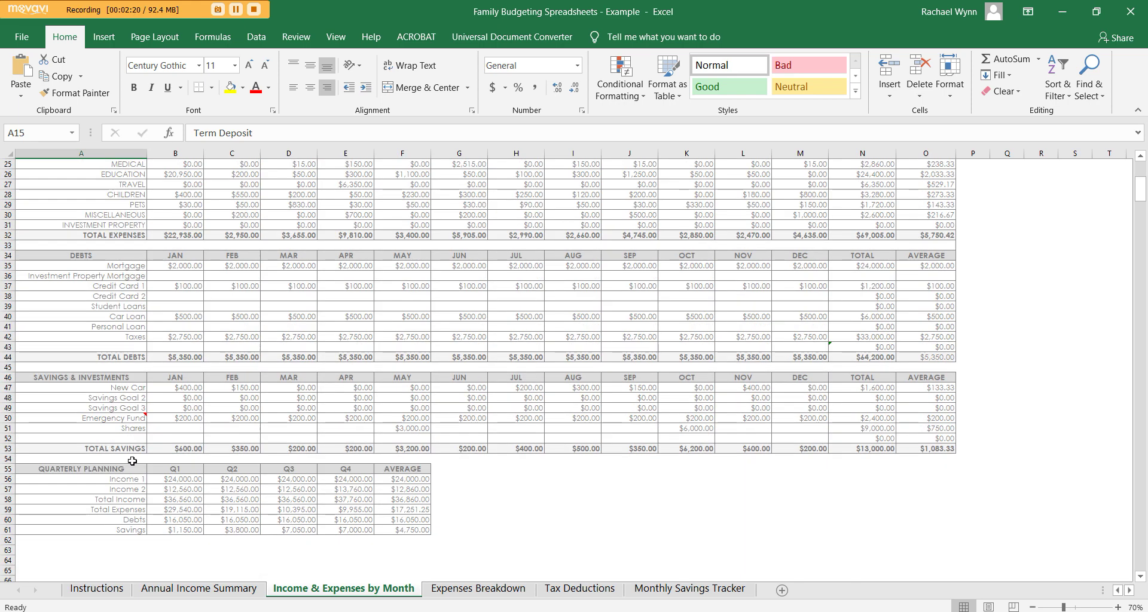
click(389, 529)
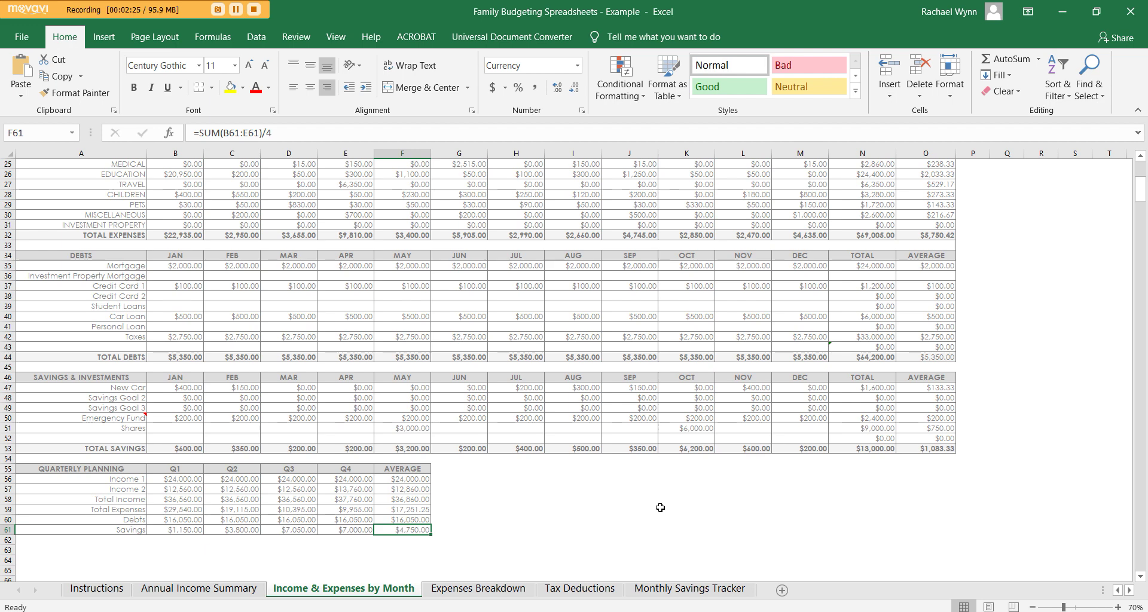
scroll(657, 509, up, 8)
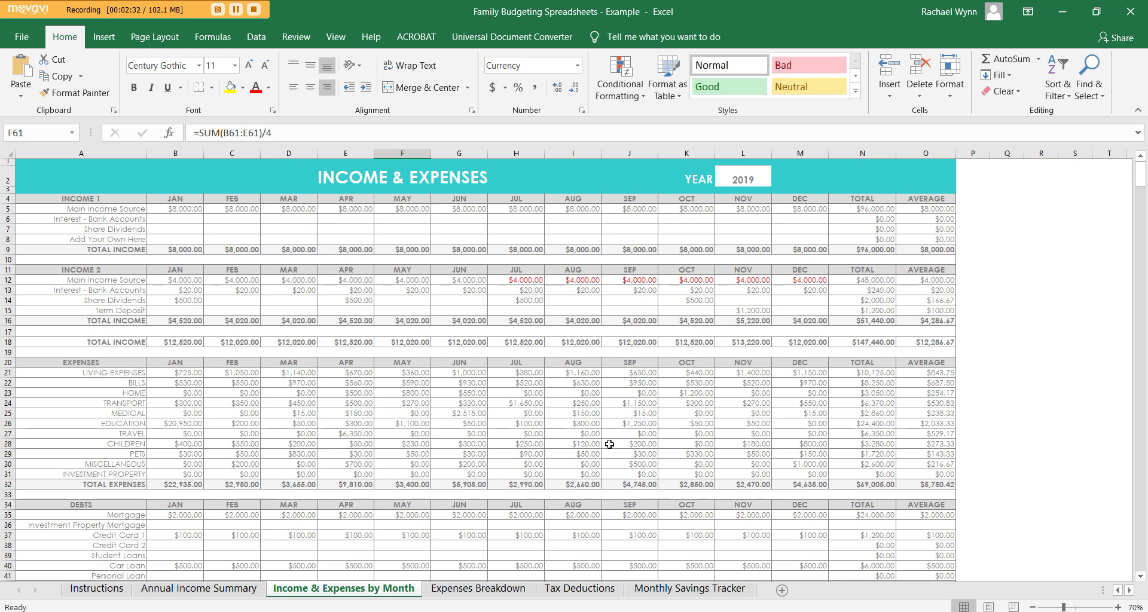
- Examine the income category labels in the Income 1 and Income 2 sections, including the placeholder row for an own category
drag(118, 202, 105, 319)
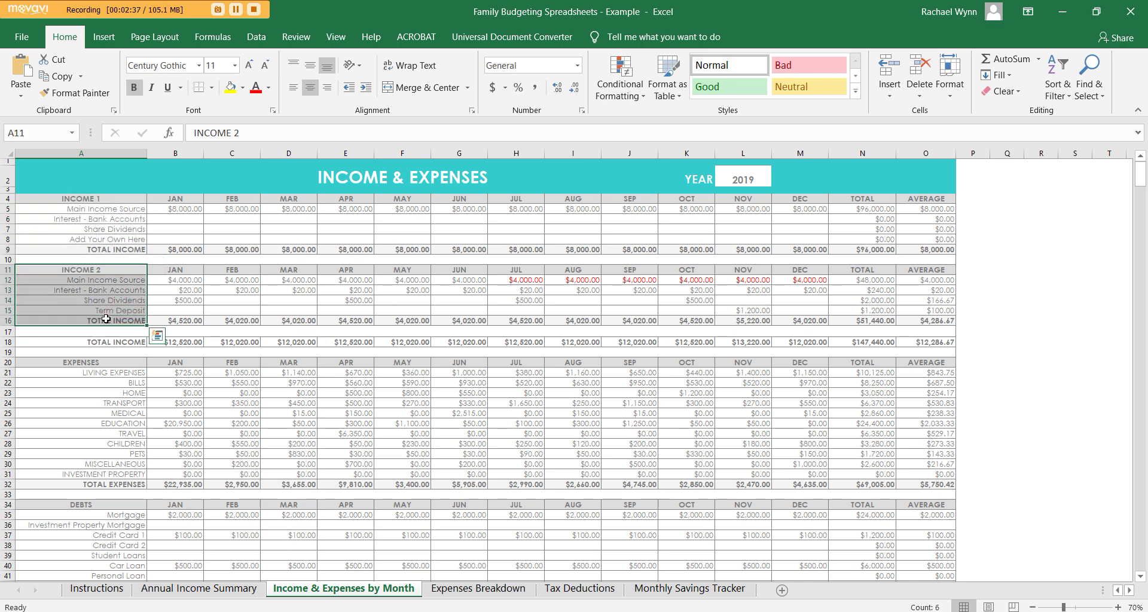
click(131, 223)
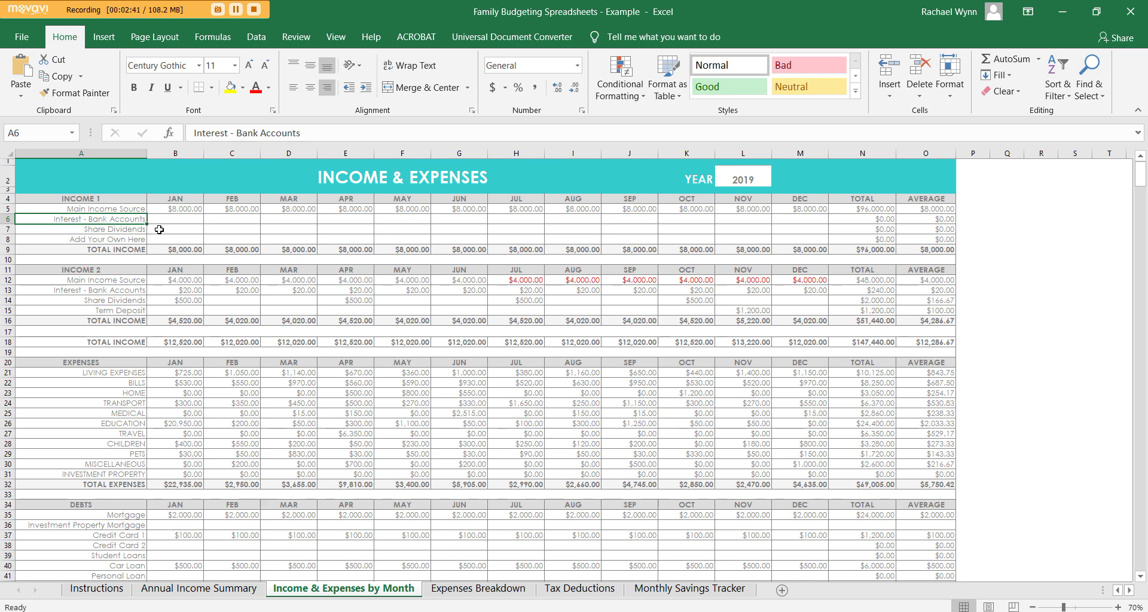
click(136, 242)
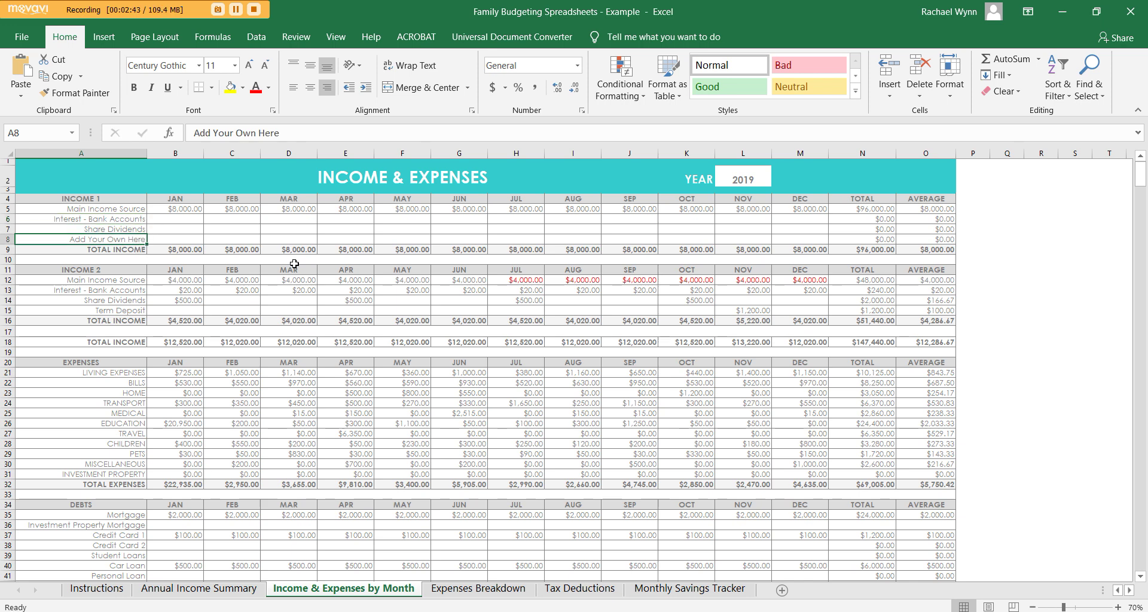
click(144, 319)
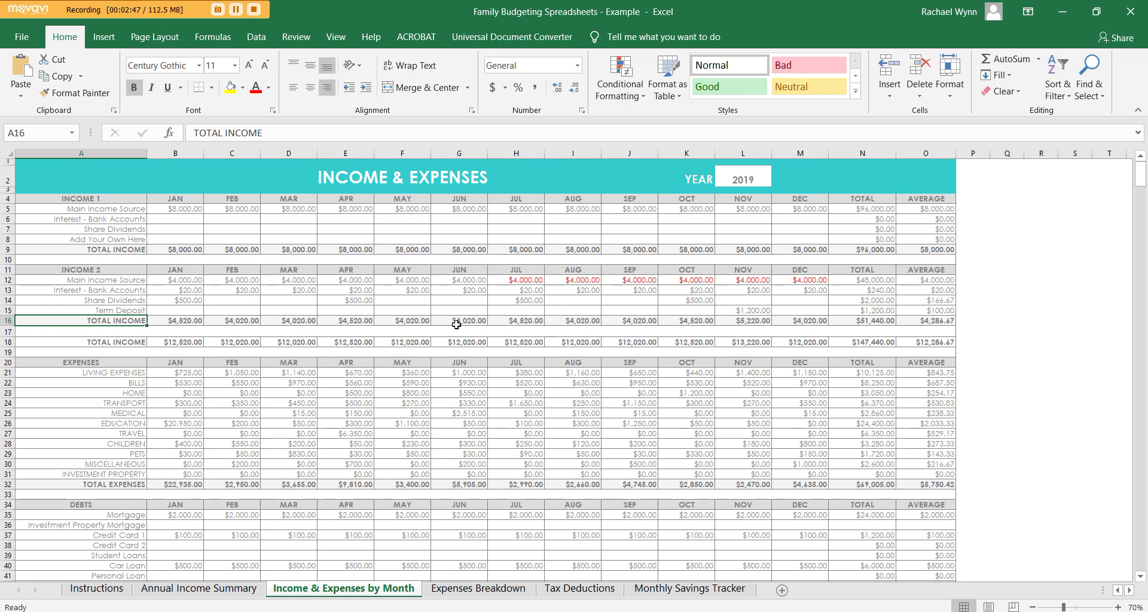
- Try entering 500 for May Share Dividends under Income 2, and undo the entry
click(416, 300)
text(500)
key(Return)
key(ctrl+z)
- Examine the combined Total Income row, its average formula and the whole Average column
click(3, 336)
click(7, 342)
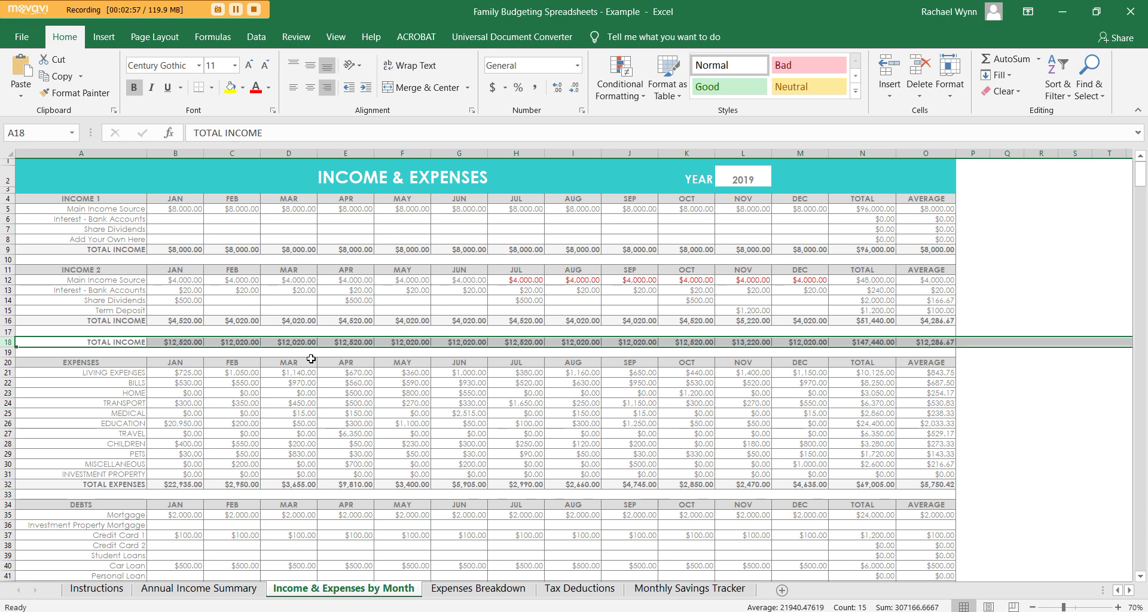
click(923, 344)
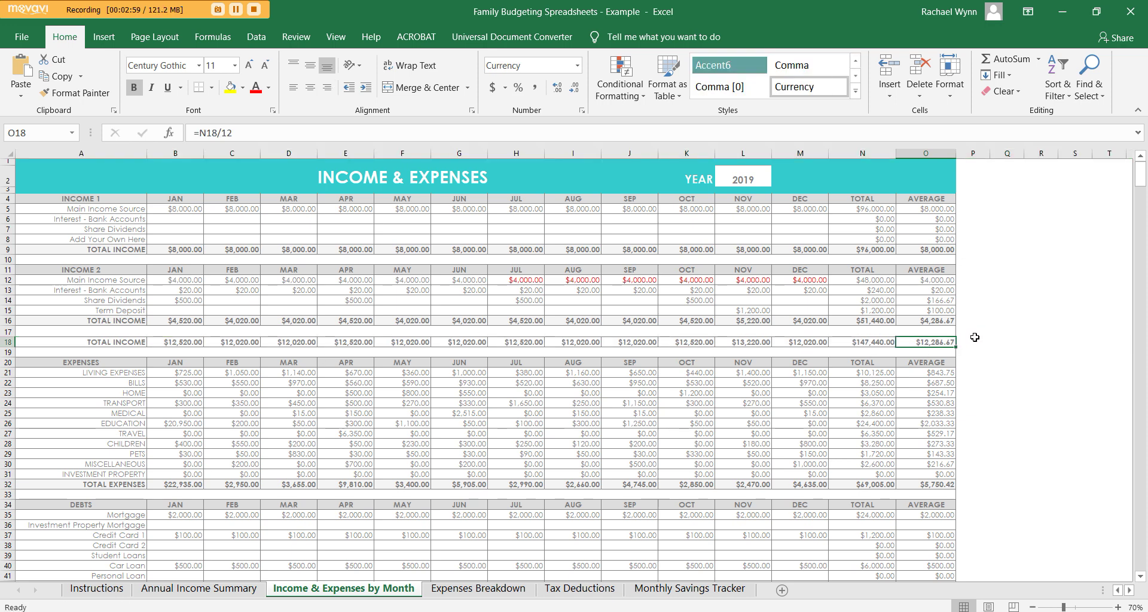
click(927, 154)
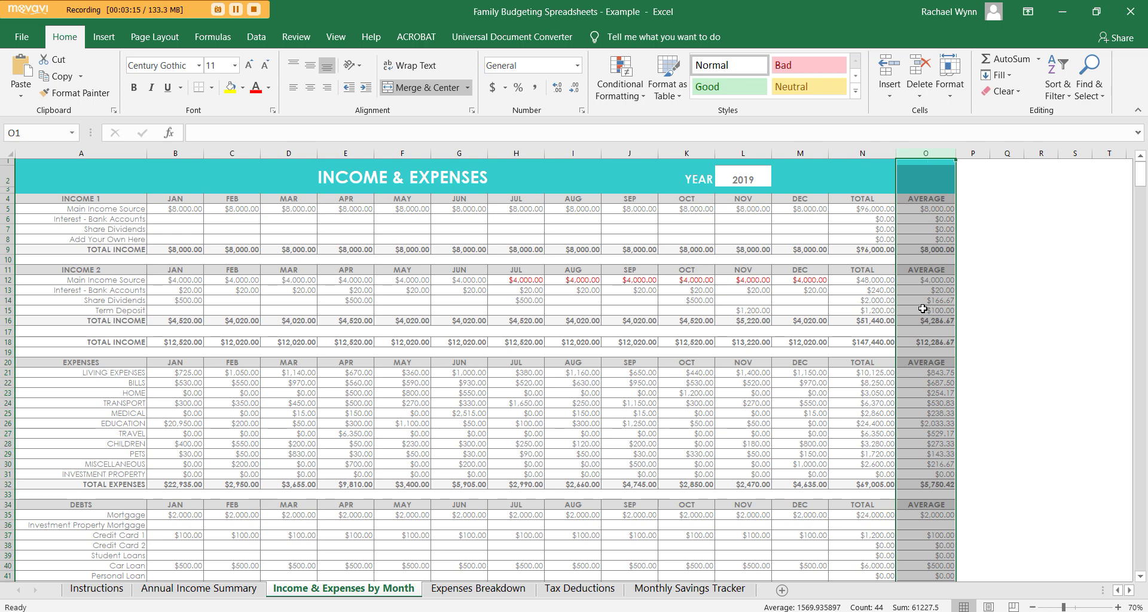
- Check the formulas behind the Living Expenses label and its January amount in the Expenses section
scroll(922, 308, down, 2)
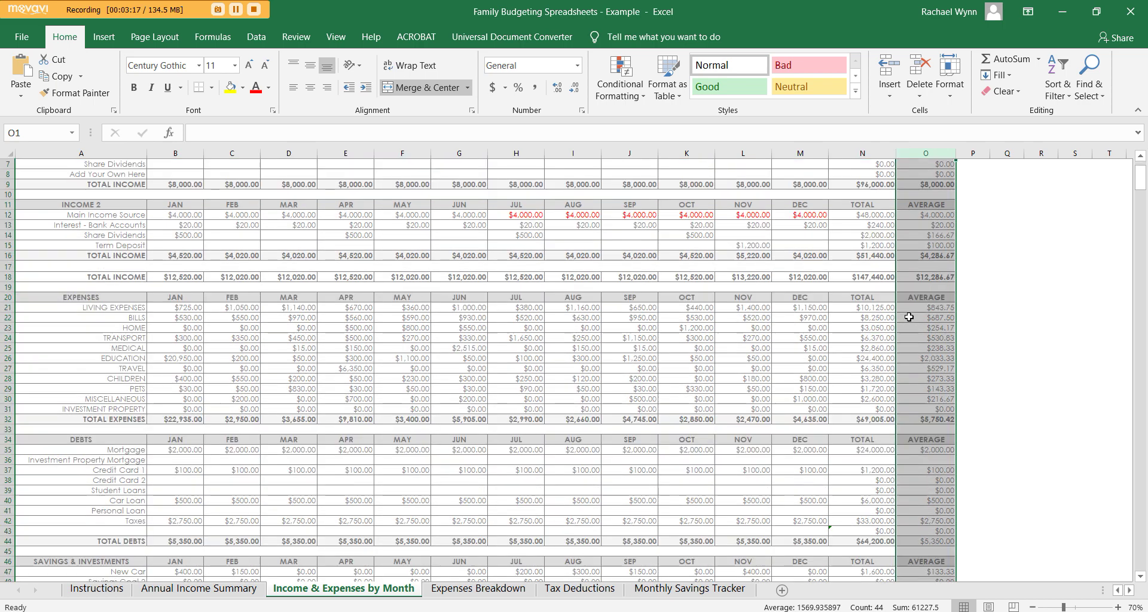
scroll(777, 355, down, 3)
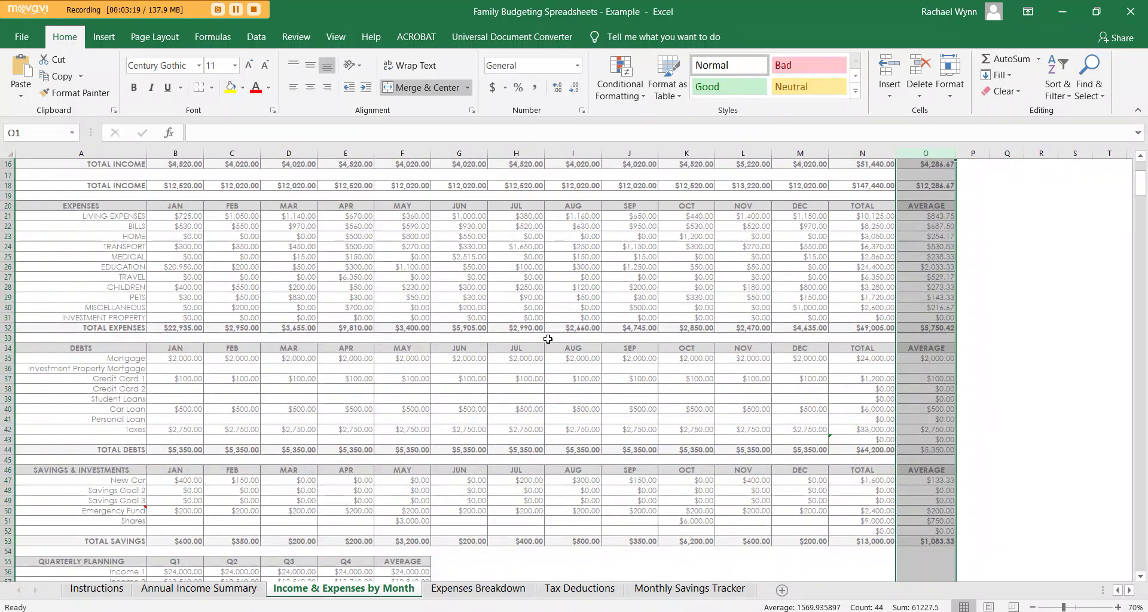
click(143, 217)
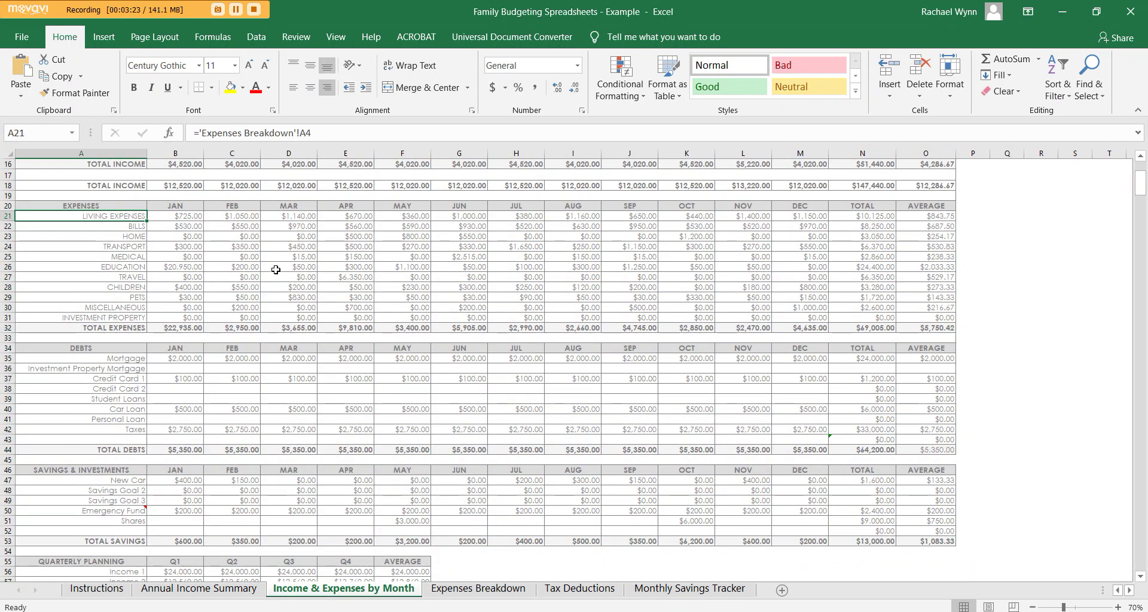
click(180, 216)
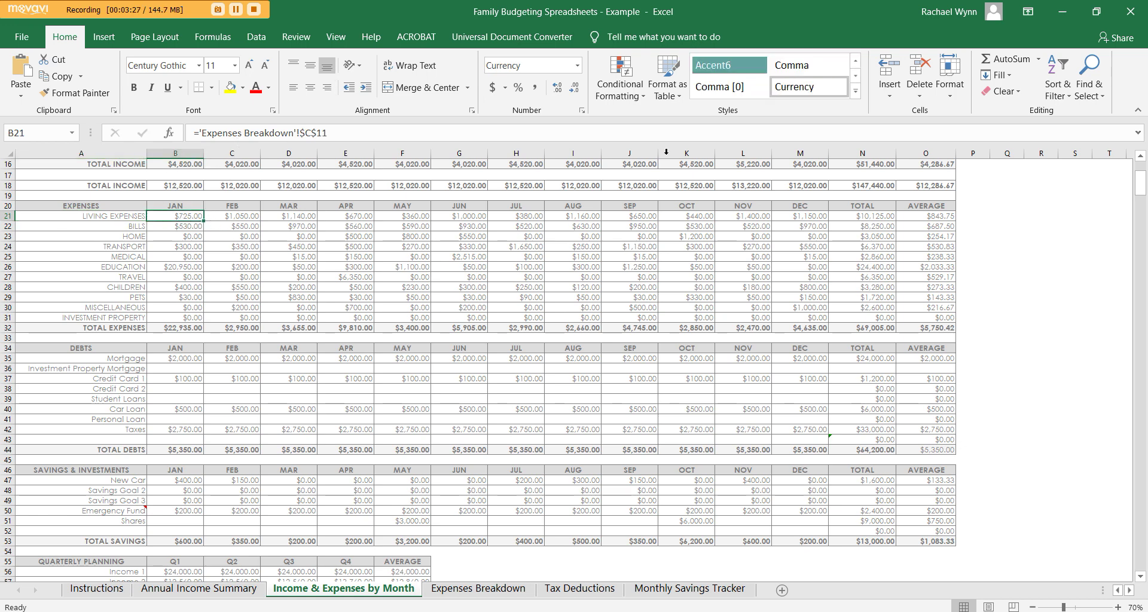
- Try the formula =200+50 in the blank cell P21 beside the Living Expenses average
click(974, 217)
text(=200+)
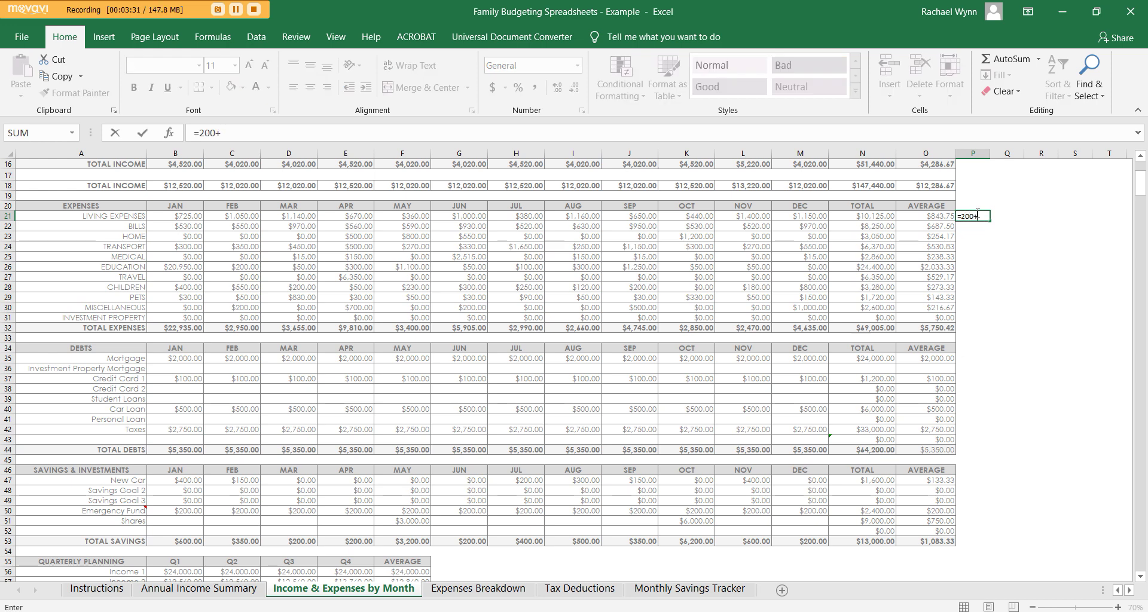
text(50)
key(Return)
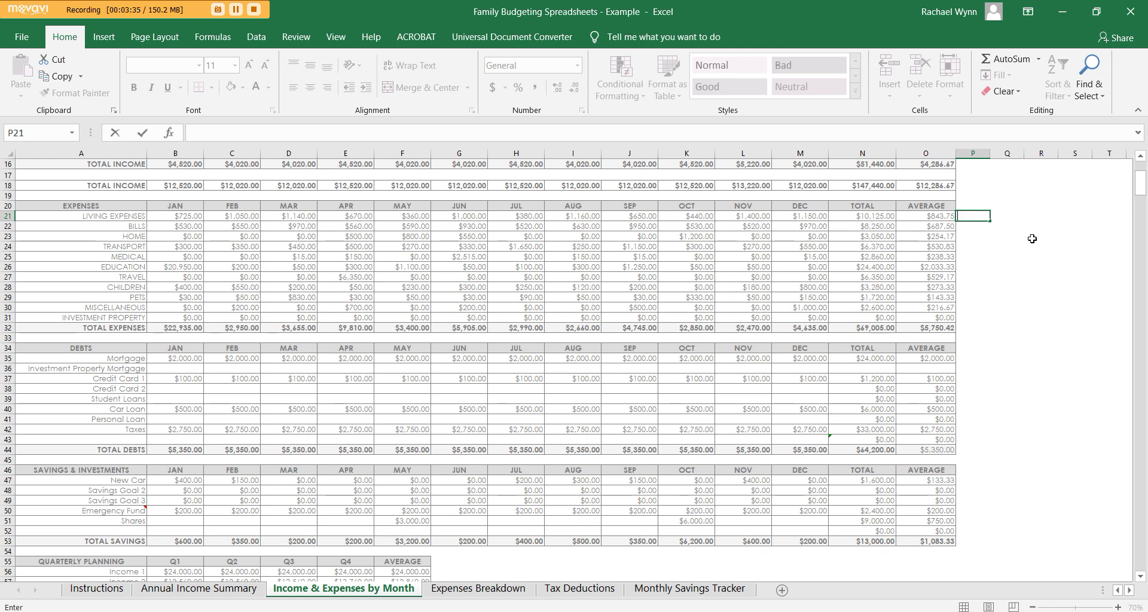
- Check the linked formulas in the expense category rows, including January Living Expenses and February Education
click(183, 215)
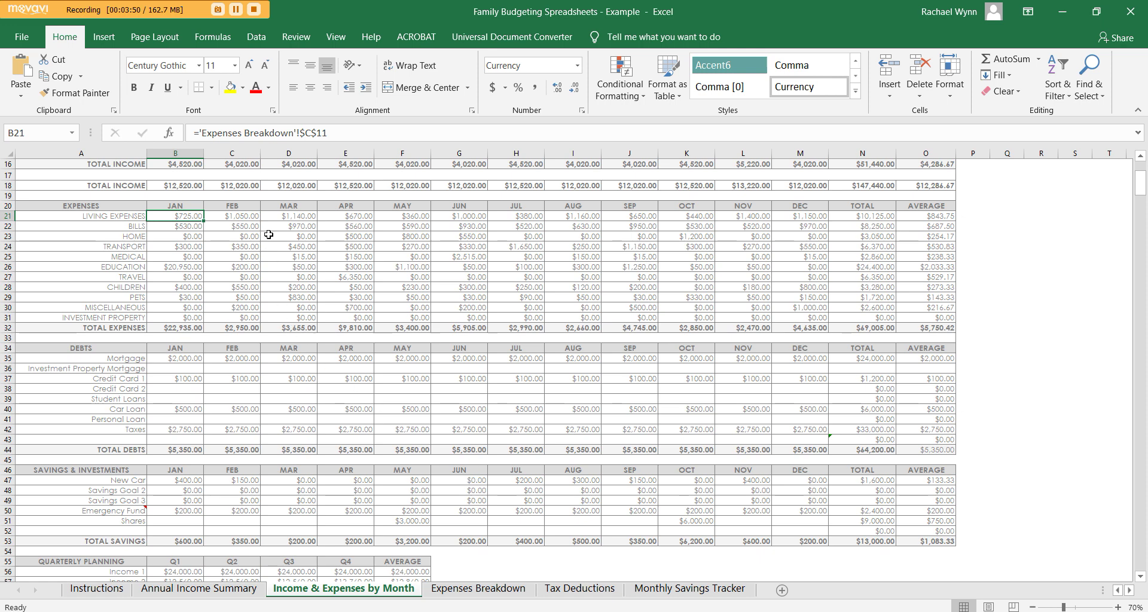
drag(6, 216, 6, 317)
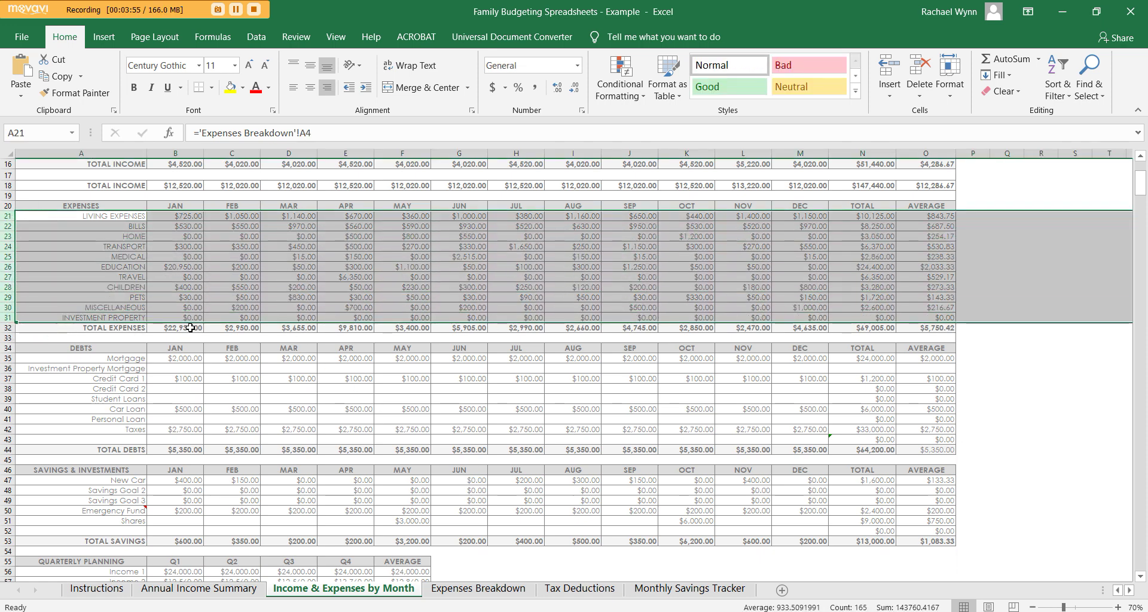
click(233, 267)
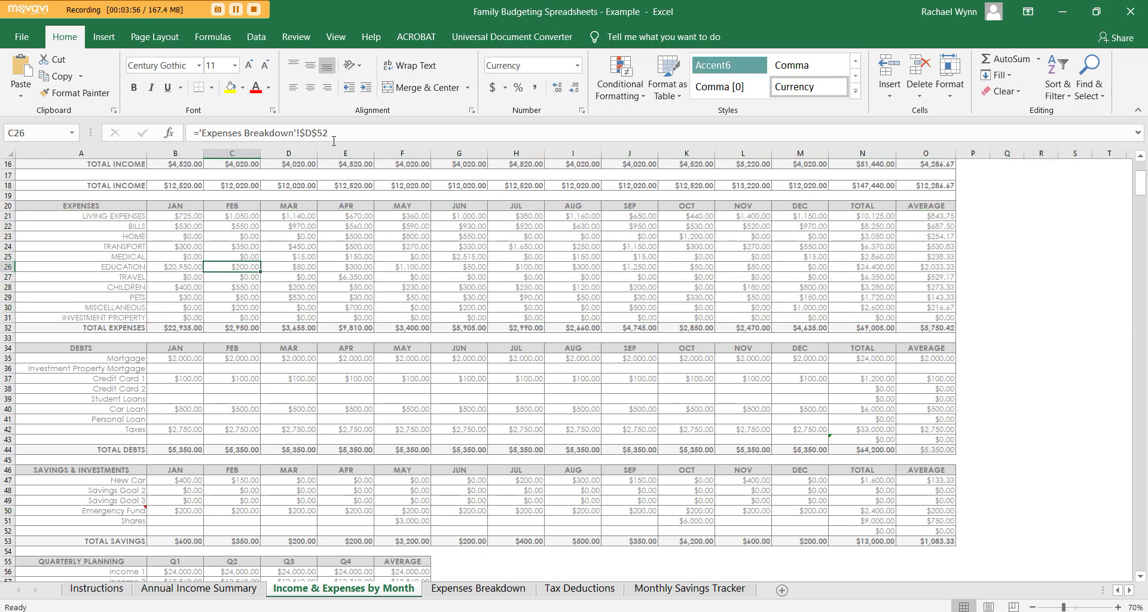
- Compare the Living Expenses, Bills and Home headings on the Expenses Breakdown sheet with the category labels on Income & Expenses by Month
click(478, 588)
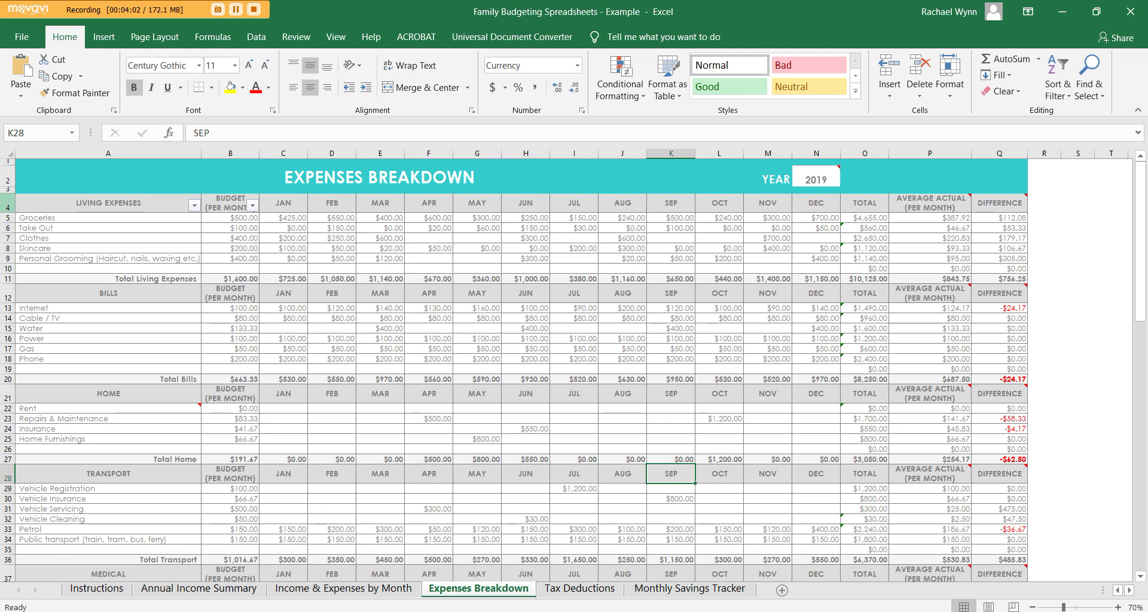
click(78, 210)
click(128, 292)
click(141, 397)
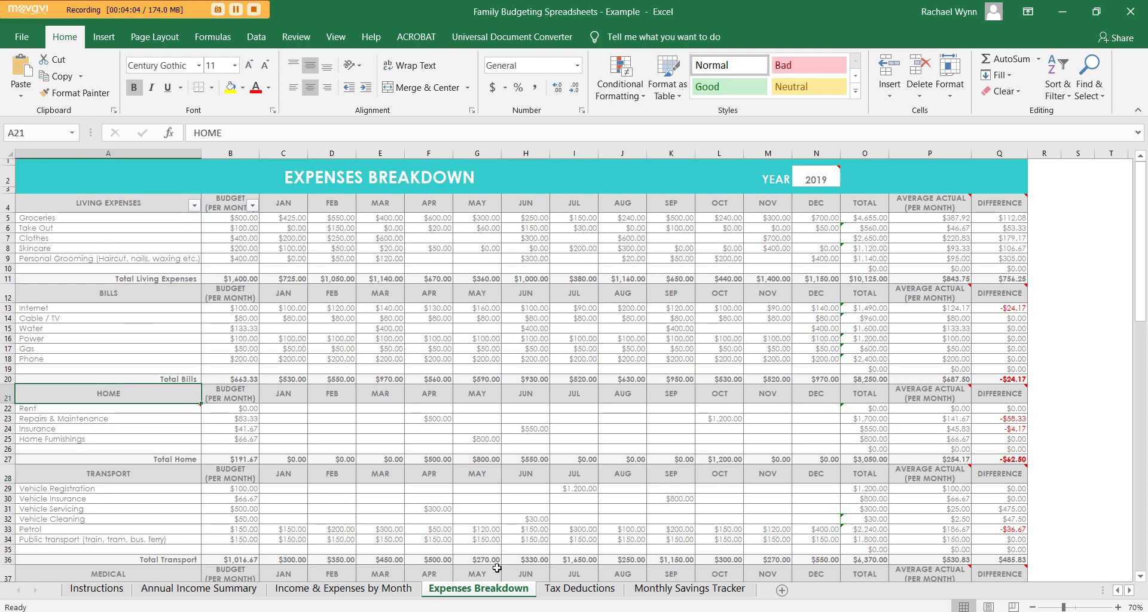
click(343, 588)
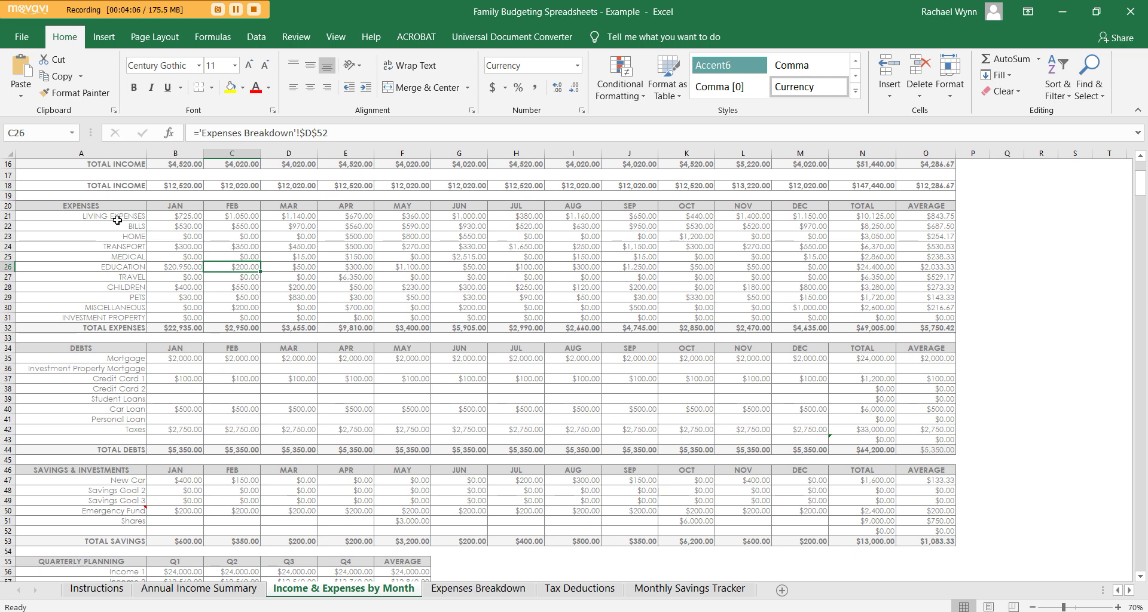
click(132, 236)
- Examine the monthly budget column on the Expenses Breakdown sheet and the Groceries budget entry
click(478, 588)
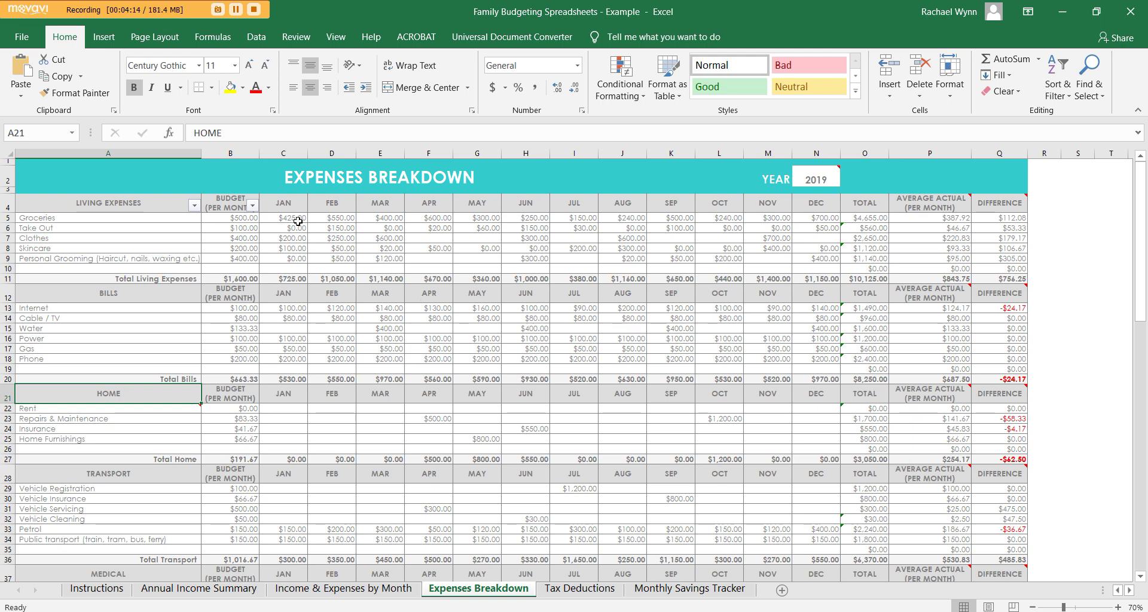
click(241, 154)
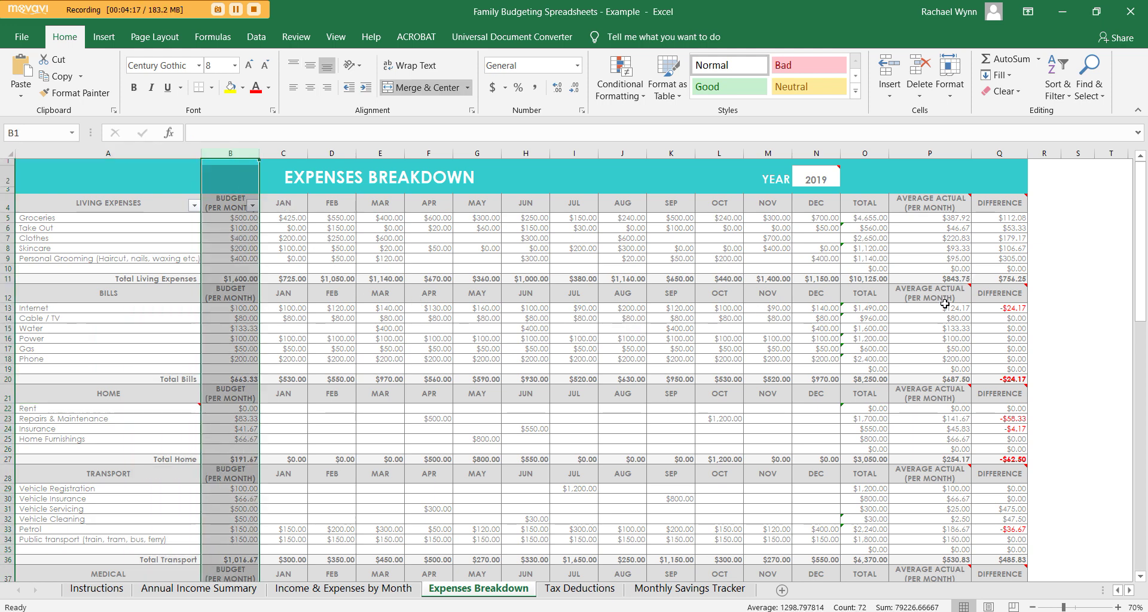
click(240, 222)
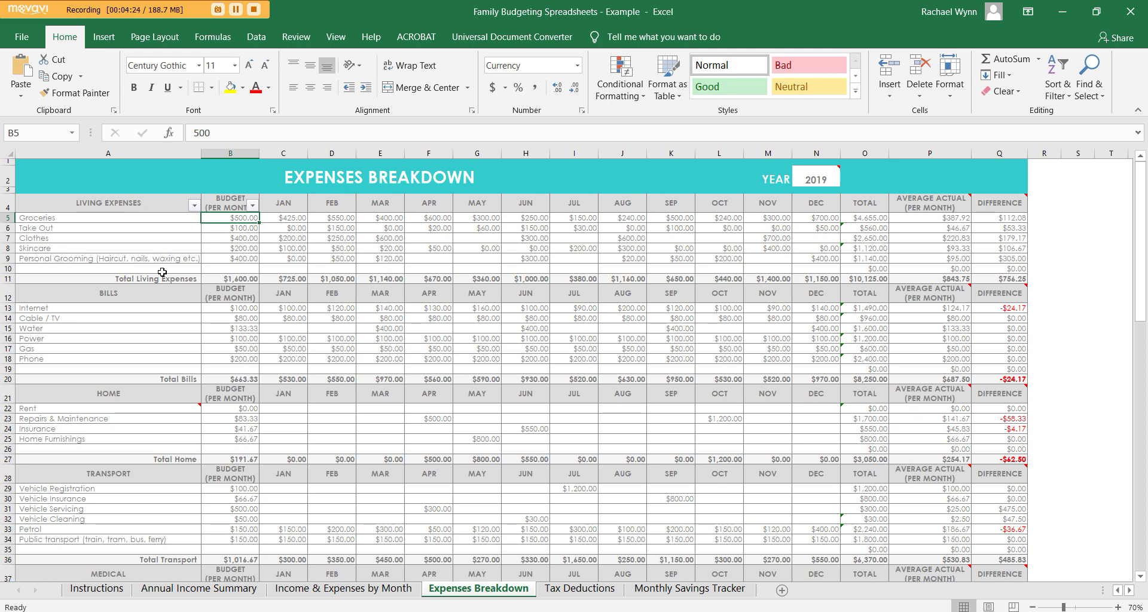
- Insert a row below Personal Grooming in the Living Expenses section and label it "type"
right_click(8, 269)
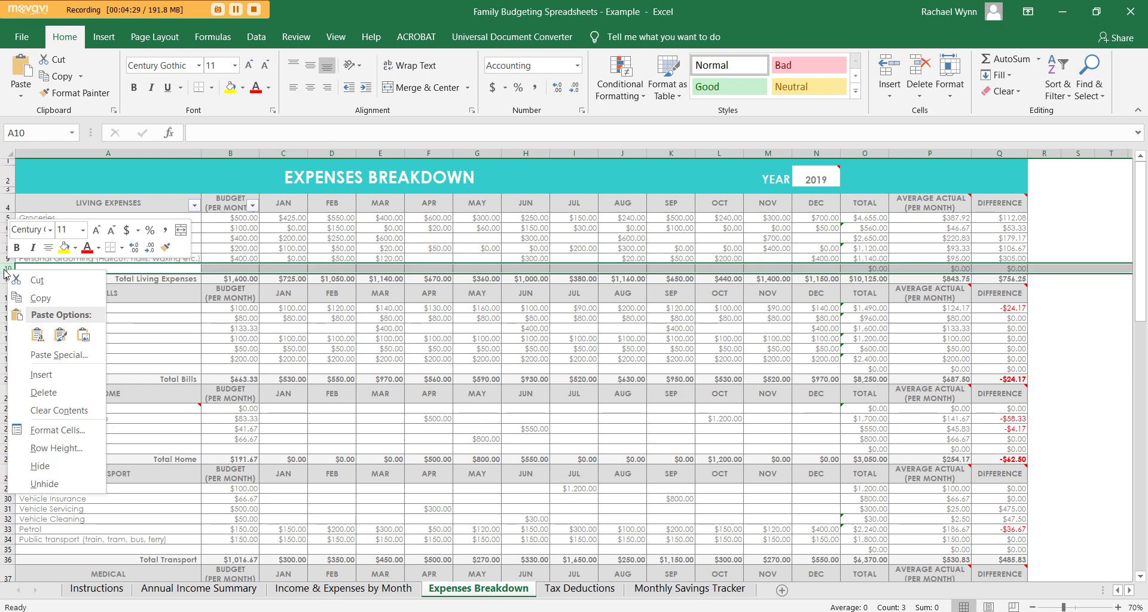
click(41, 374)
click(180, 268)
text(type)
click(249, 268)
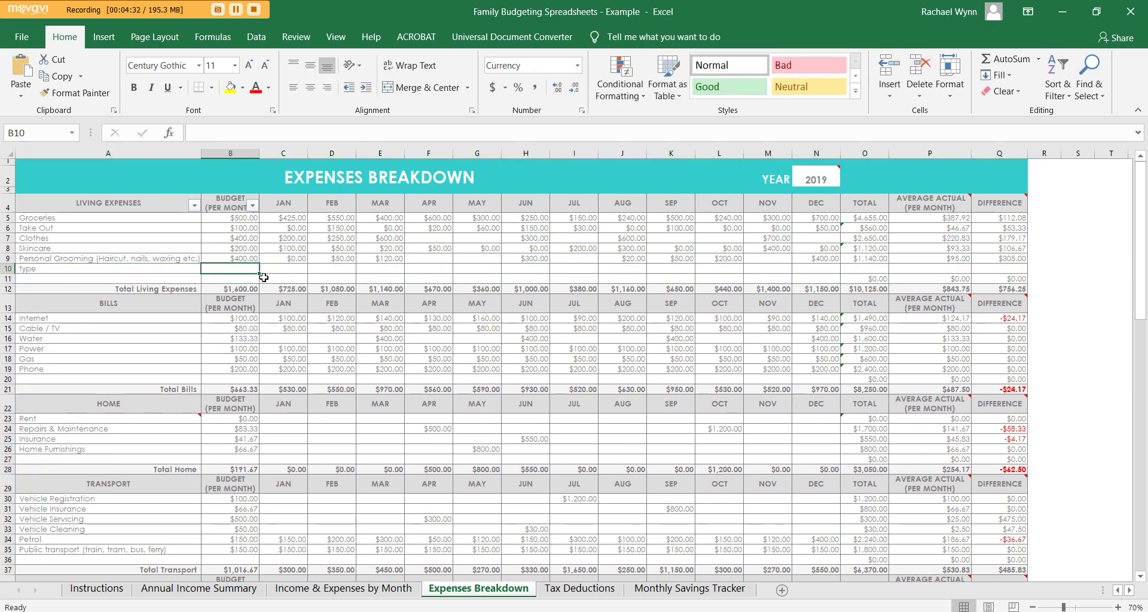
- Check the range summed by the Total Living Expenses formula in the monthly budget column
click(248, 290)
double_click(249, 289)
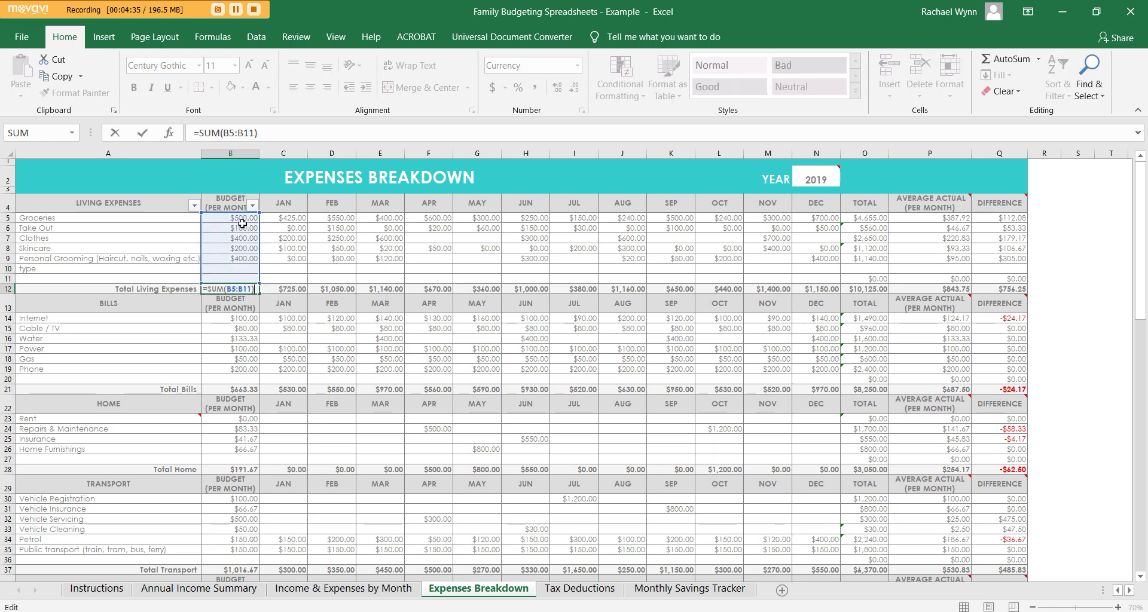
key(Escape)
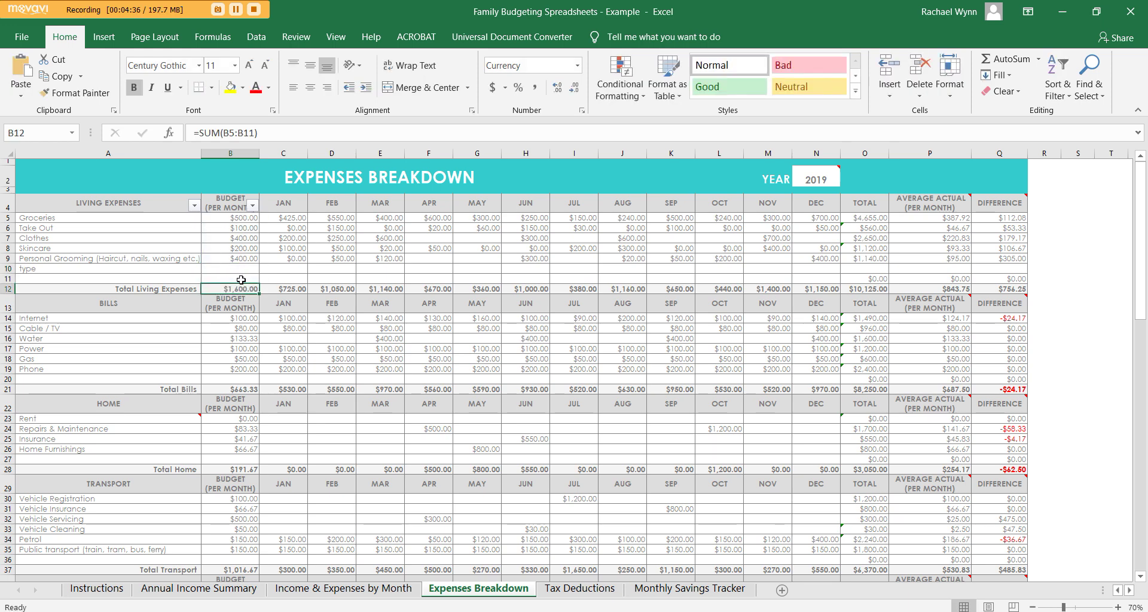
- Enter a monthly budget of 200 and an April expense of 50 for the "type" row
click(251, 269)
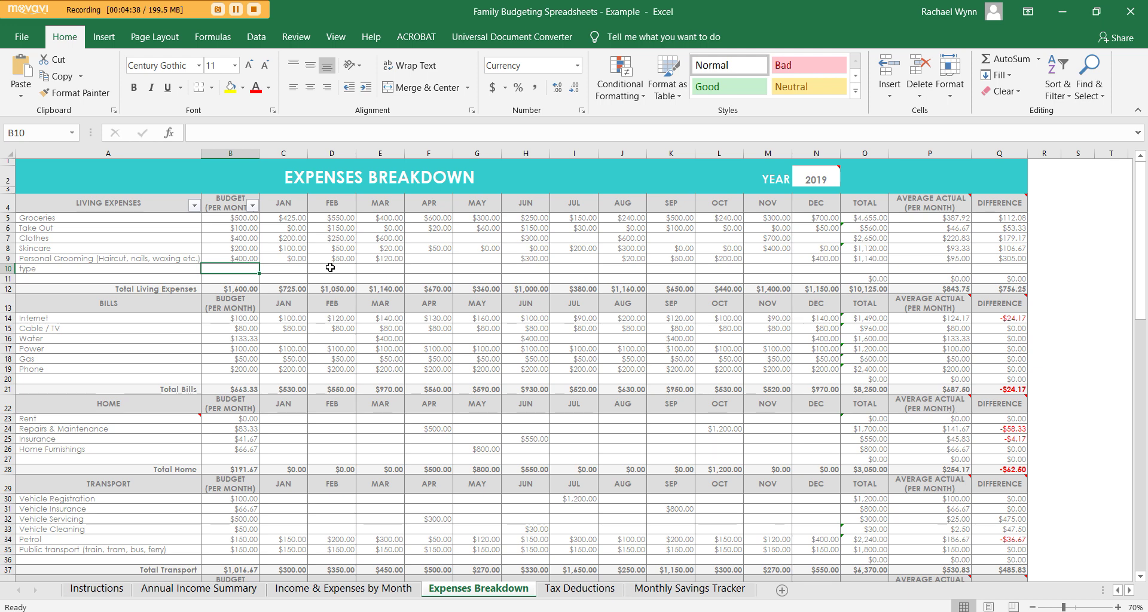
text(200)
key(Tab)
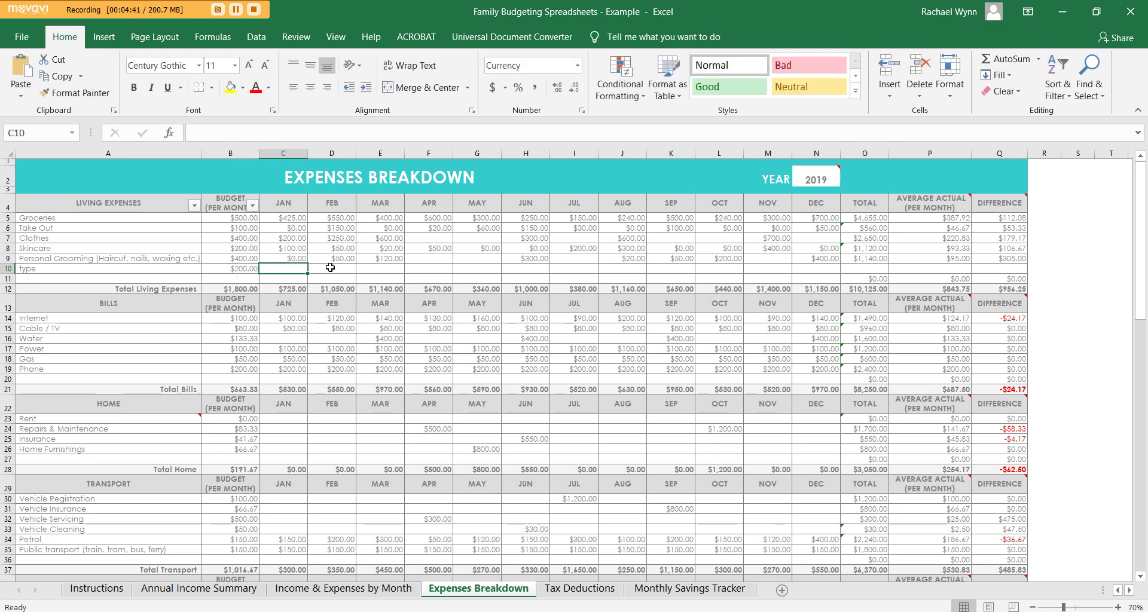
key(Tab)
key(Tab)
key(Tab)
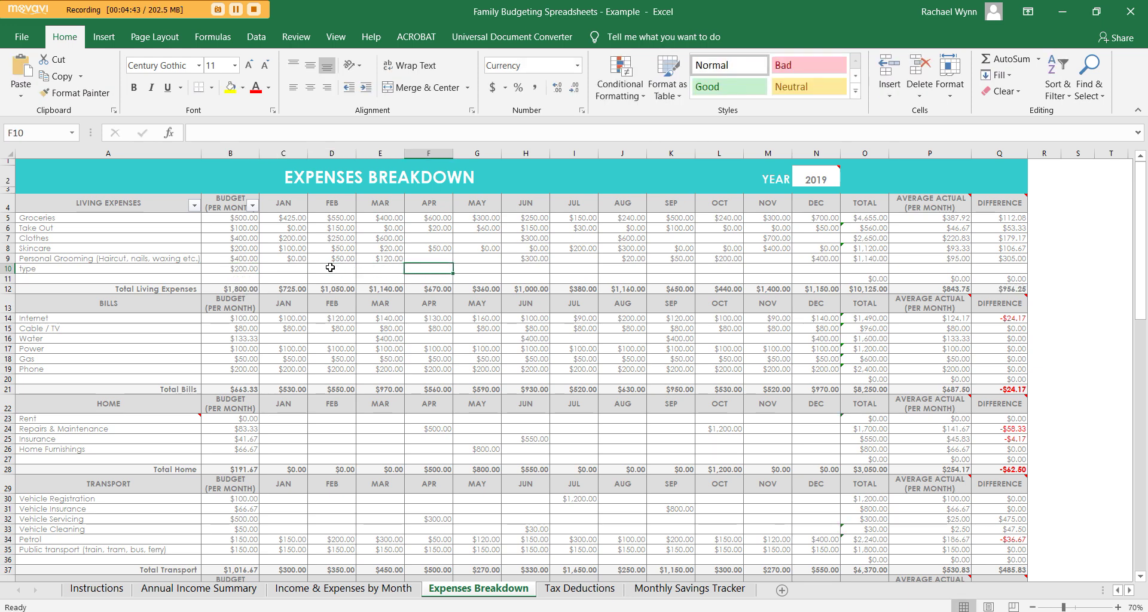
text(50)
key(Return)
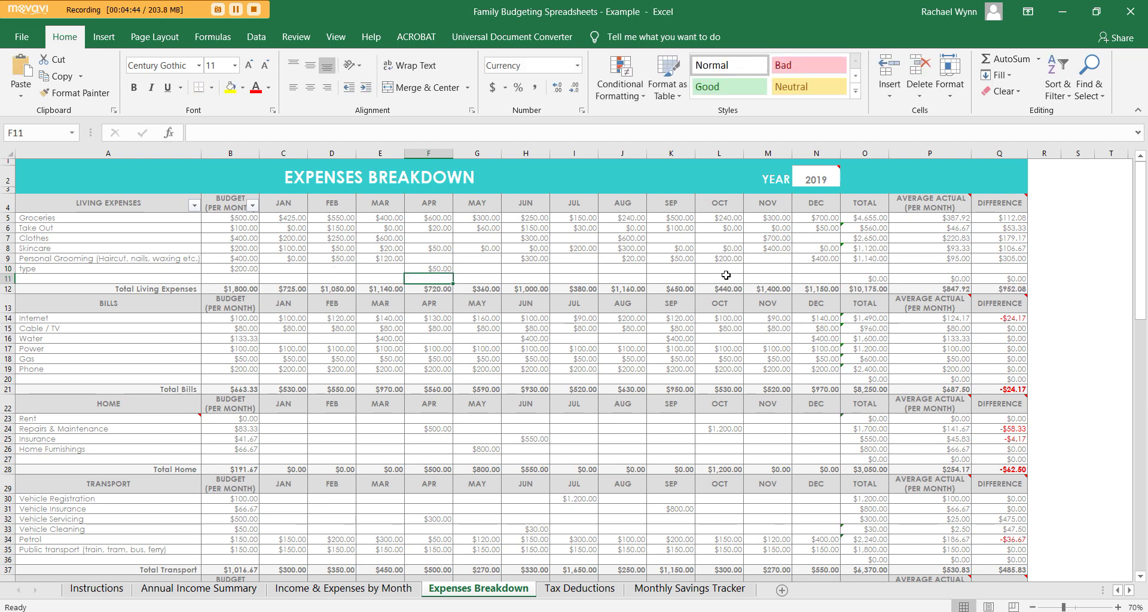
- Fill the Total, Average Actual and Difference formulas from the Personal Grooming row down into the "type" row
click(948, 261)
drag(867, 258, 1030, 272)
click(881, 267)
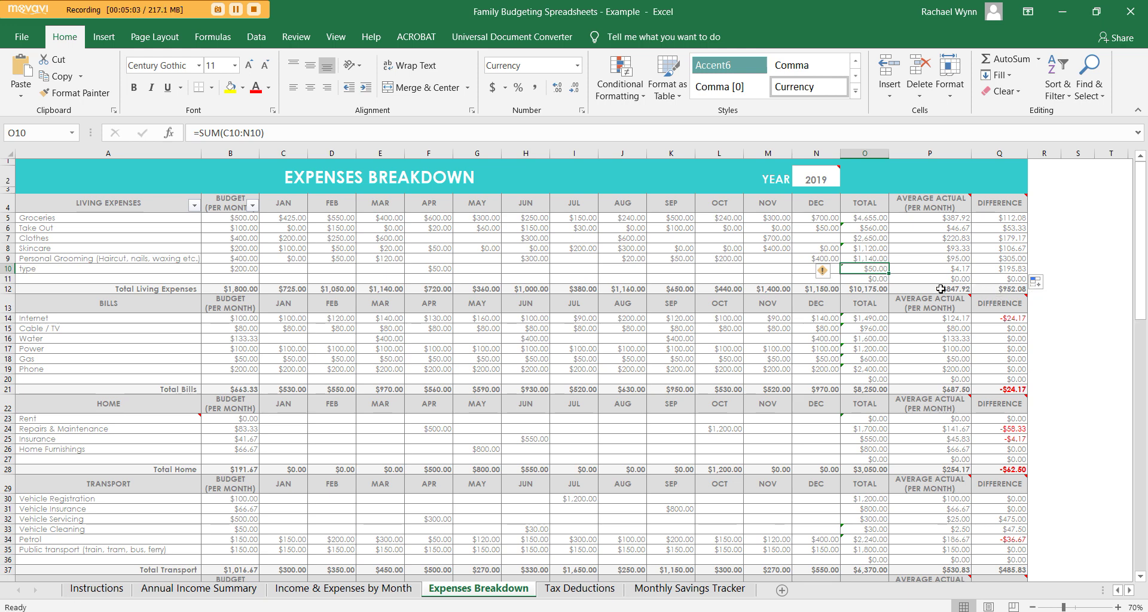
click(9, 278)
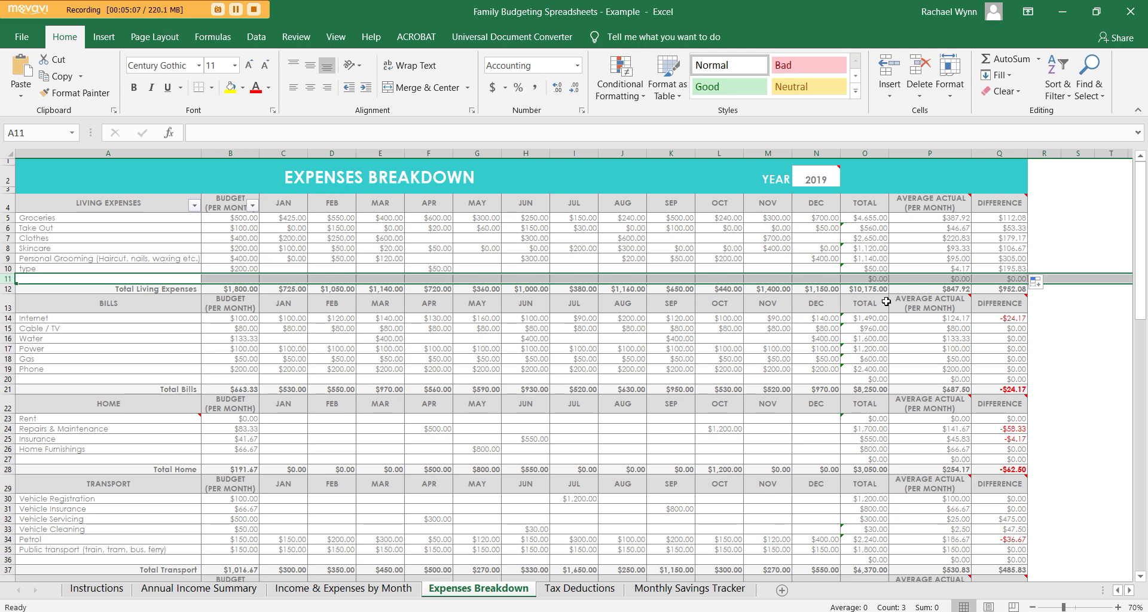
drag(881, 262, 1013, 278)
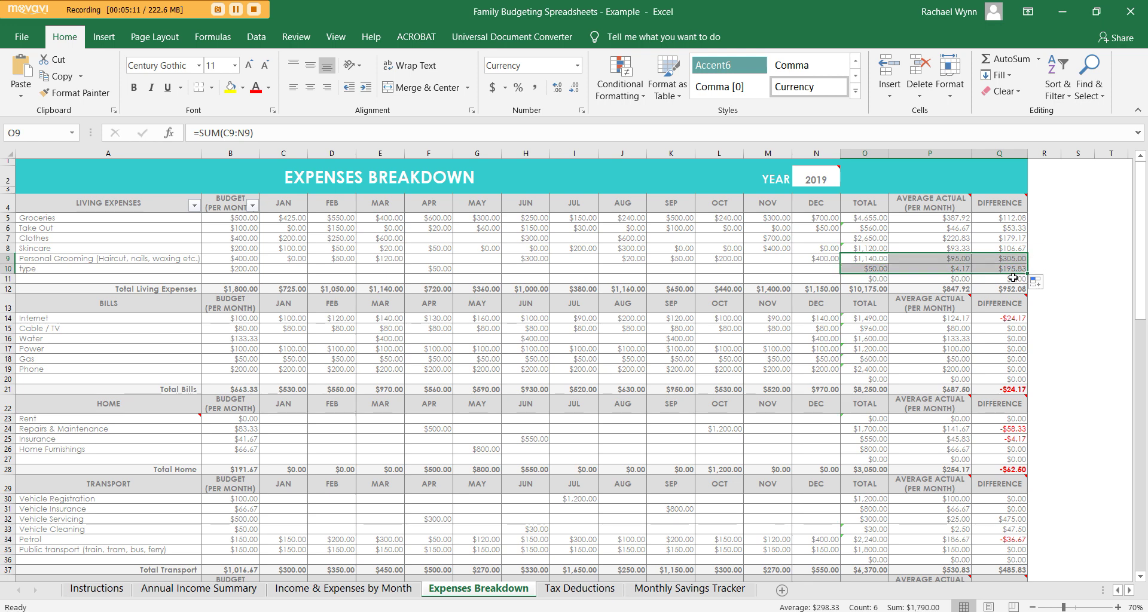
click(1009, 274)
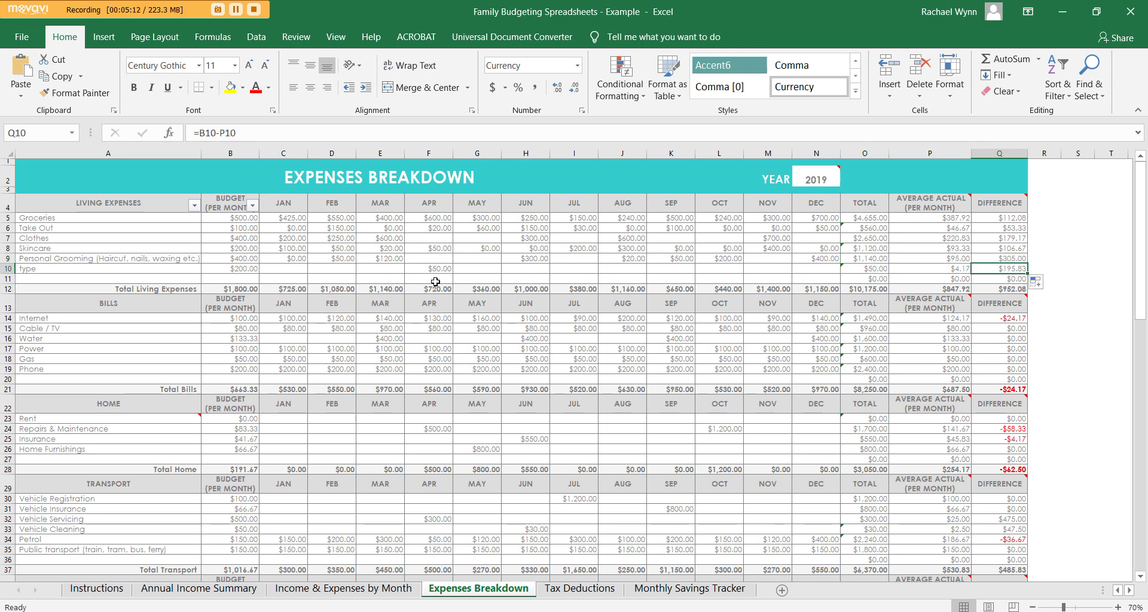
- Review the "type" row across its budget, monthly cells, Total, Average Actual and Difference
click(242, 269)
key(Right)
key(Right)
key(Right)
key(Right)
key(Right)
key(Right)
key(Right)
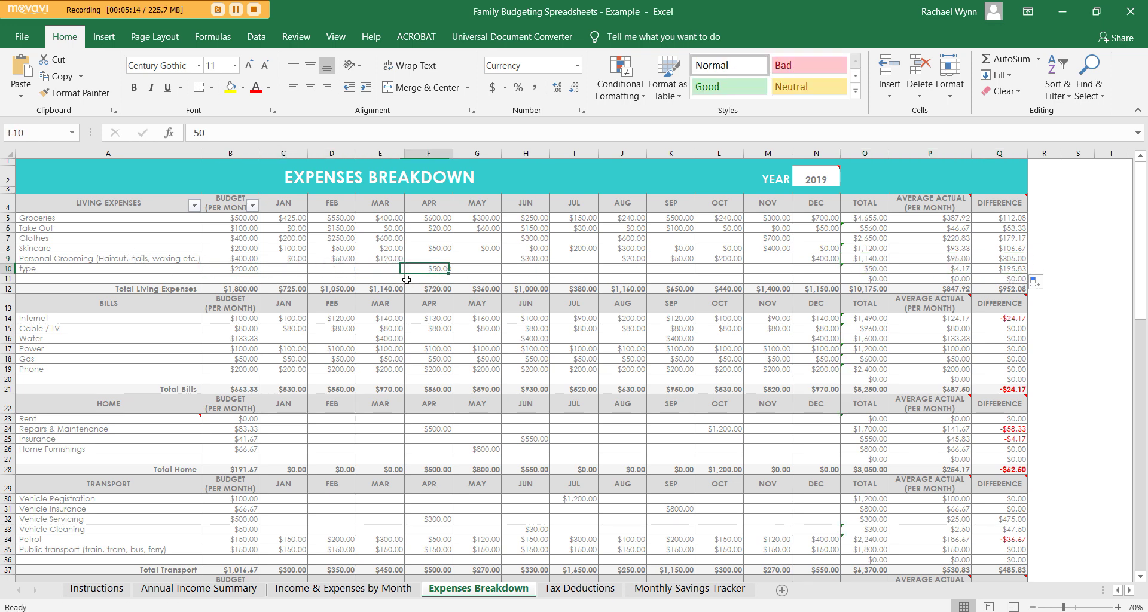
key(Right)
key(Right)
key(Right)
key(Right)
key(Right)
key(Right)
key(Right)
key(Right)
key(Left)
key(Left)
key(Right)
key(Left)
- Check the yearly total and average actual formulas in the Total Living Expenses row
key(Down)
key(Down)
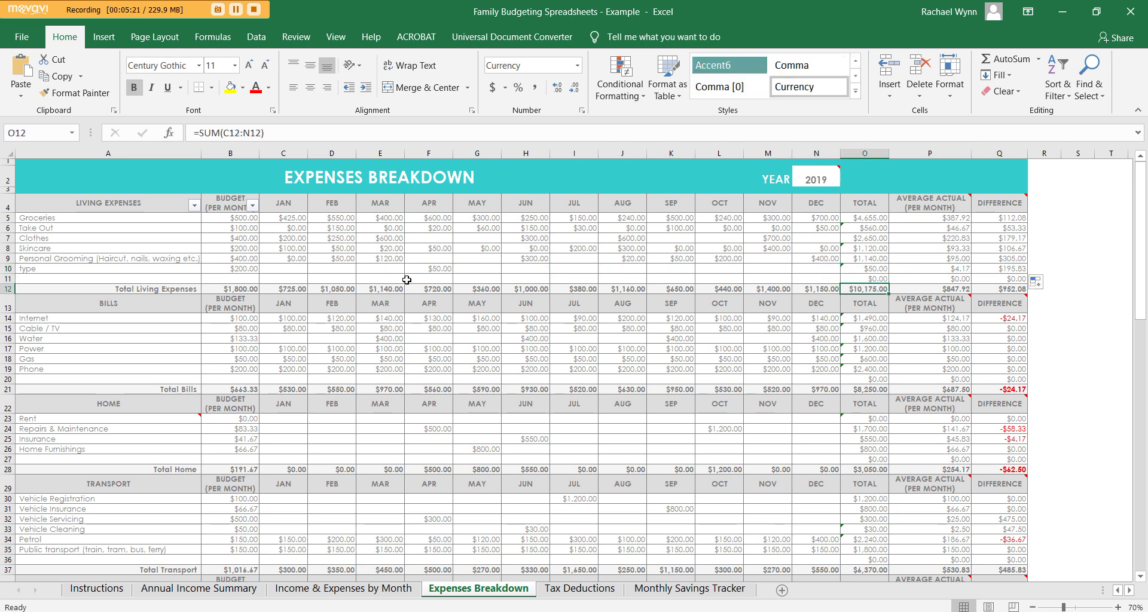
key(Right)
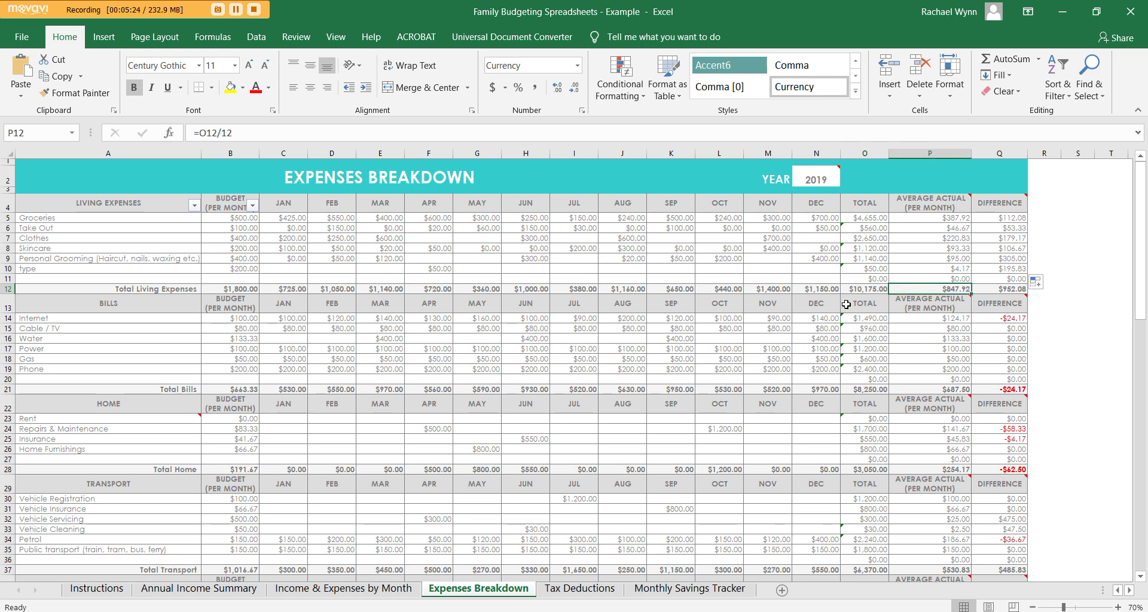
- Compare the Average Actual column on Expenses Breakdown with the expense averages on Income & Expenses by Month
click(946, 152)
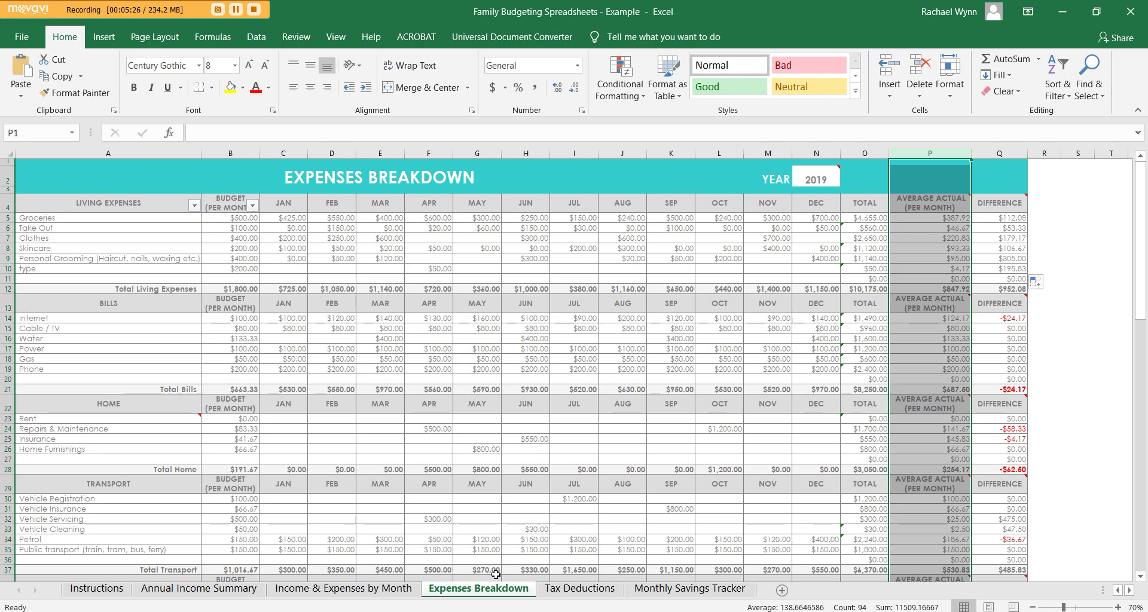
click(343, 588)
click(933, 154)
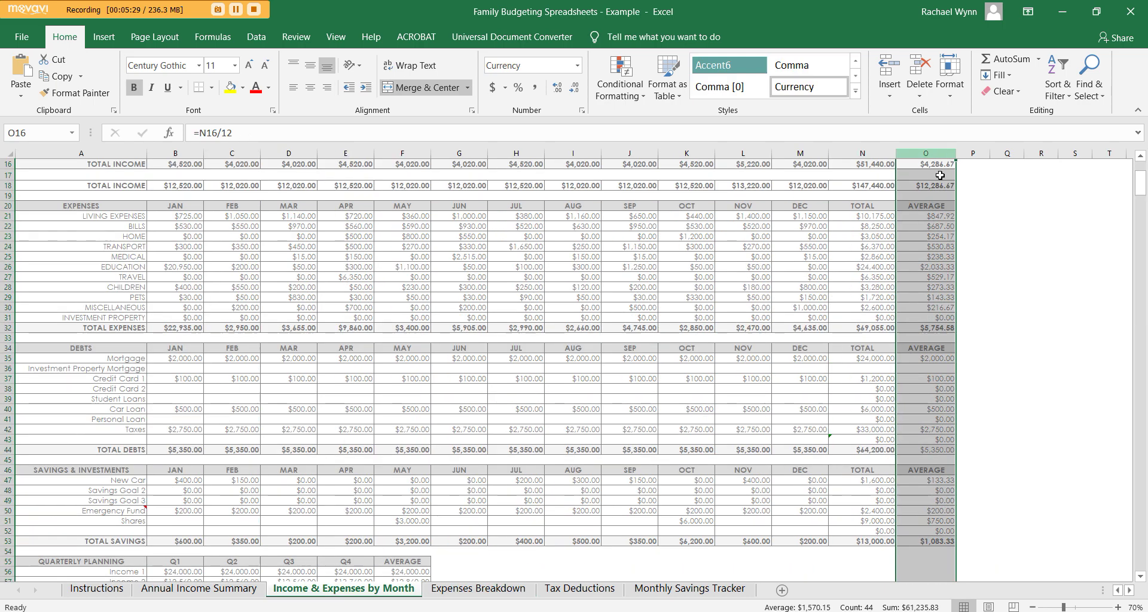
scroll(918, 354, up, 5)
drag(947, 372, 930, 474)
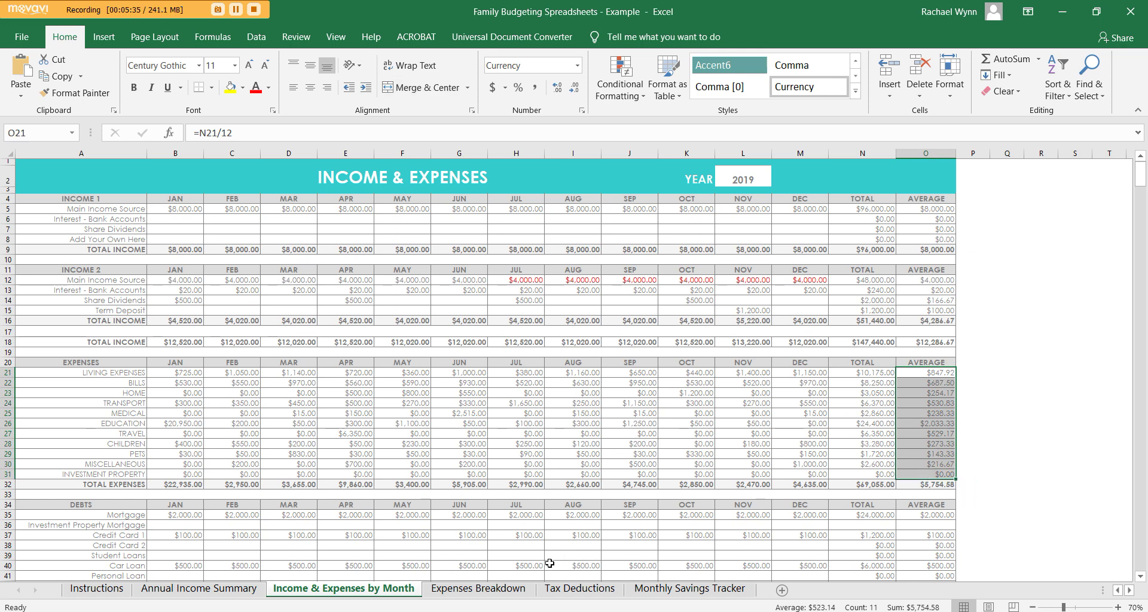
- Return to the Expenses Breakdown sheet and check how the Groceries Difference derives from its budget and average actual
key(ctrl+Page_Down)
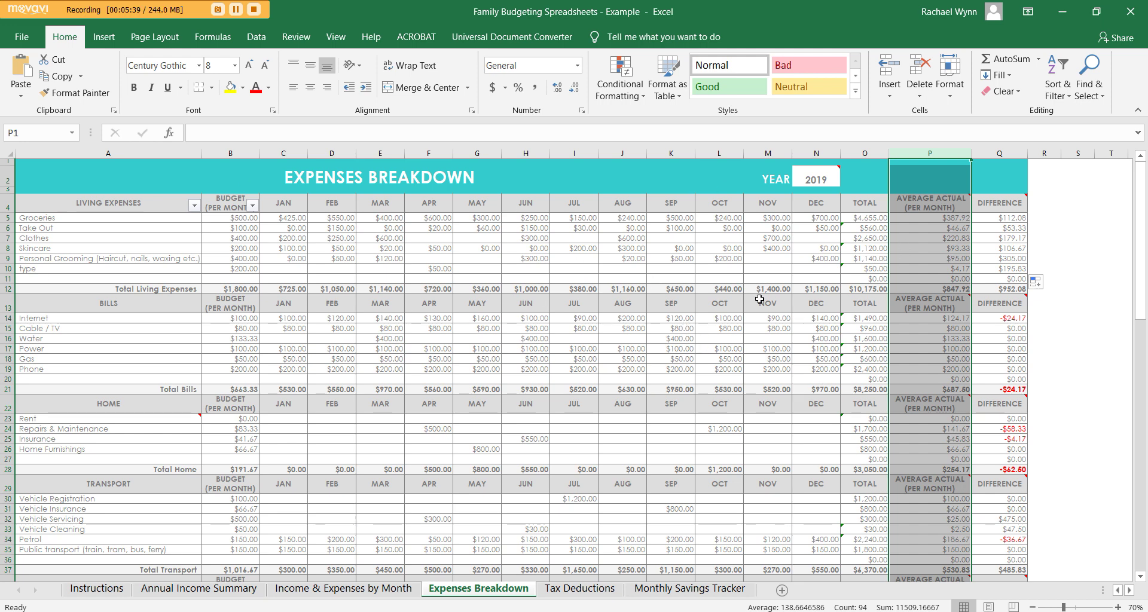
click(997, 216)
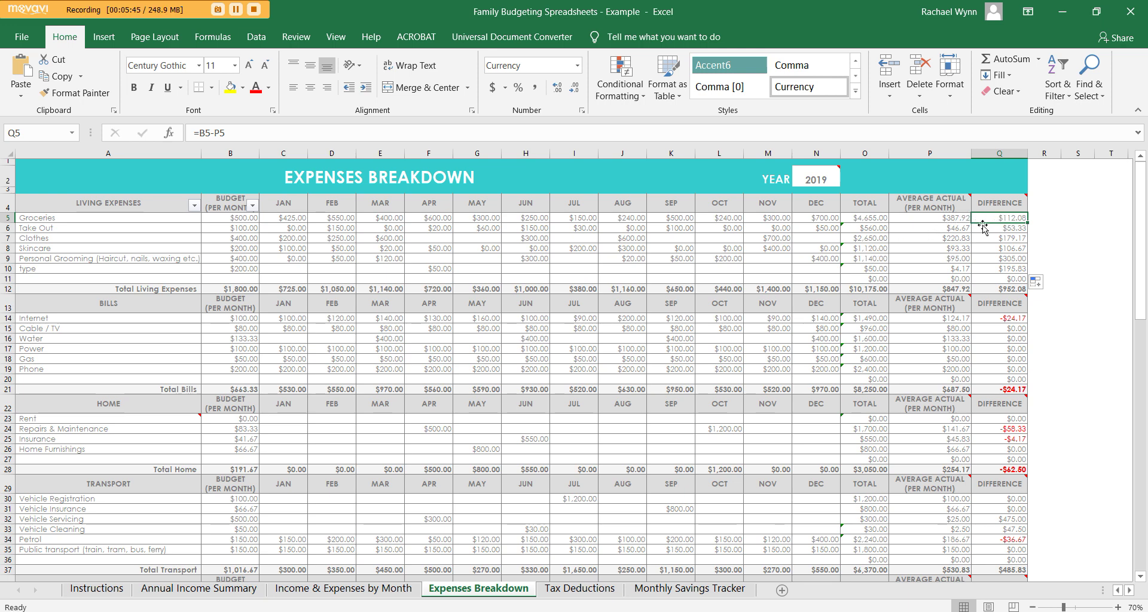
click(232, 217)
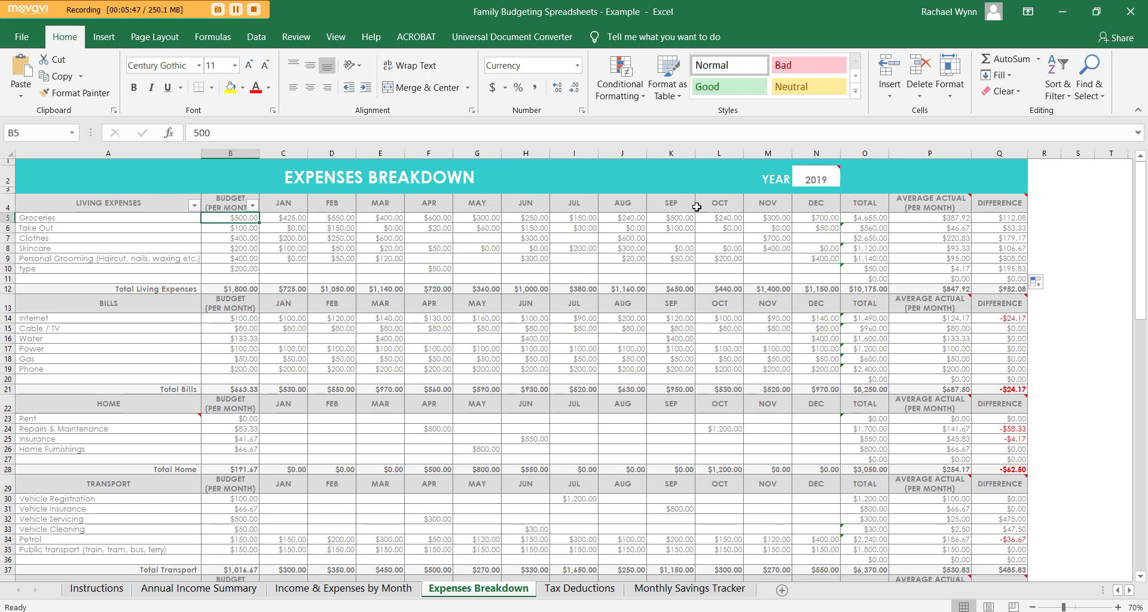
click(955, 219)
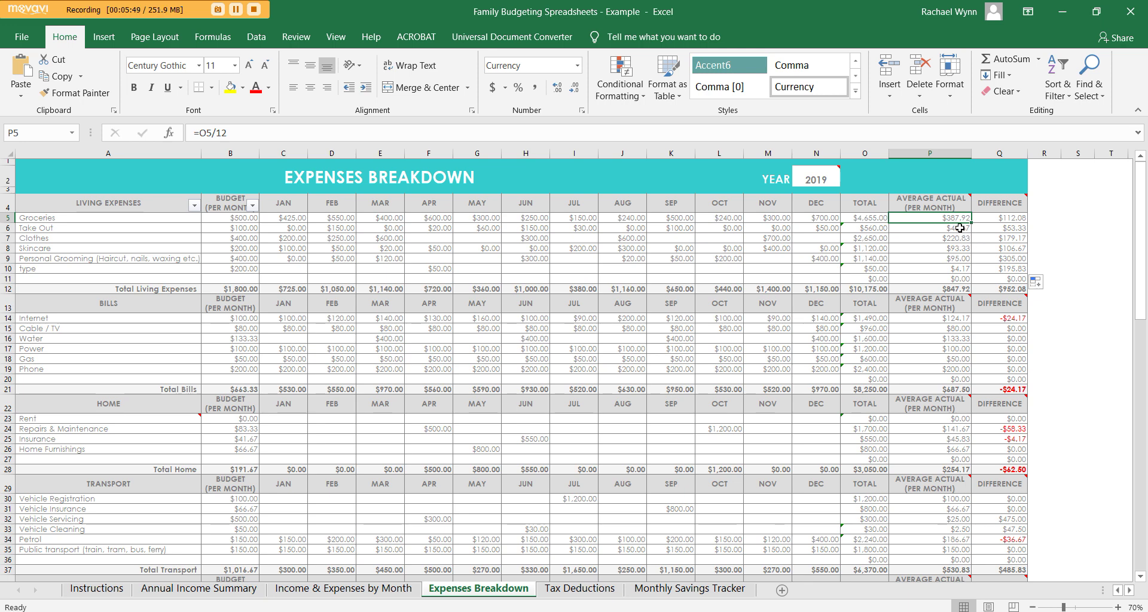
click(1018, 221)
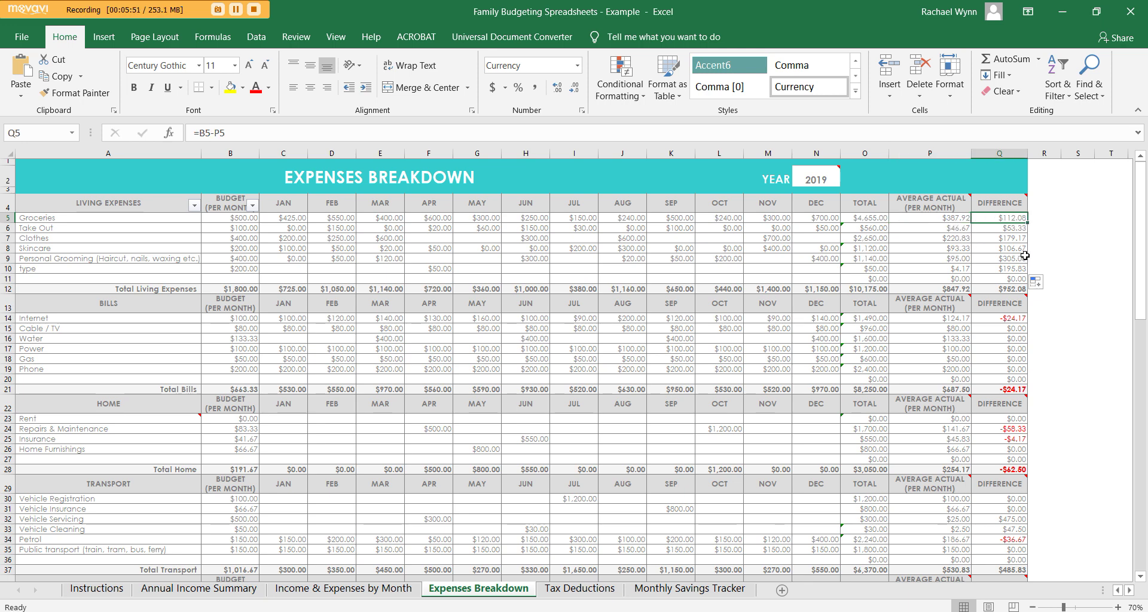
- Check the Internet bill's Difference formula against its monthly budget
mouse_move(1020, 298)
click(1019, 317)
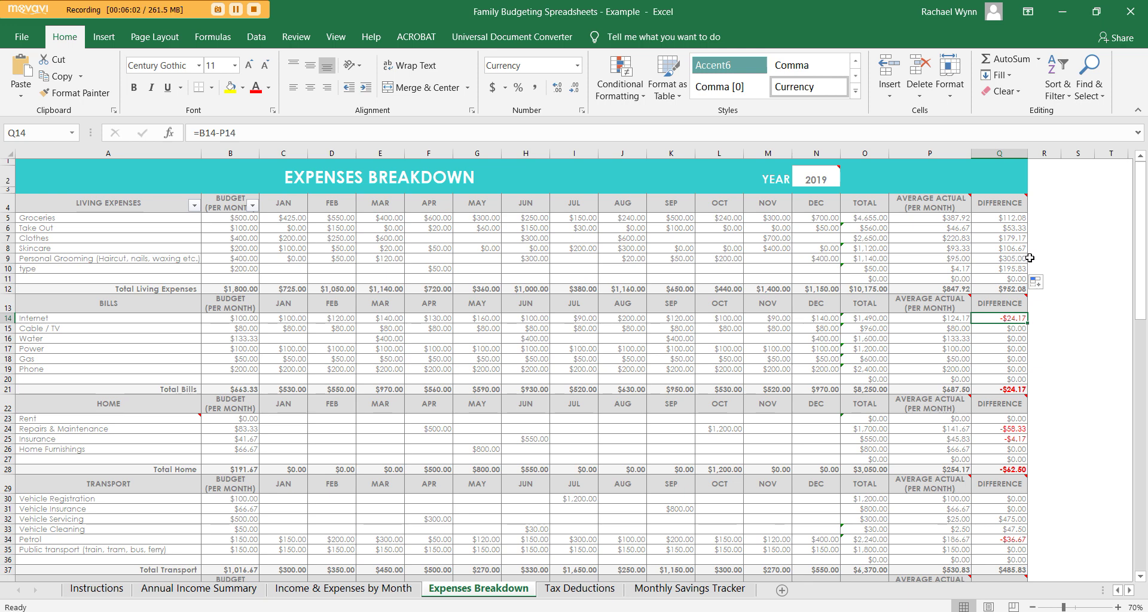
click(242, 321)
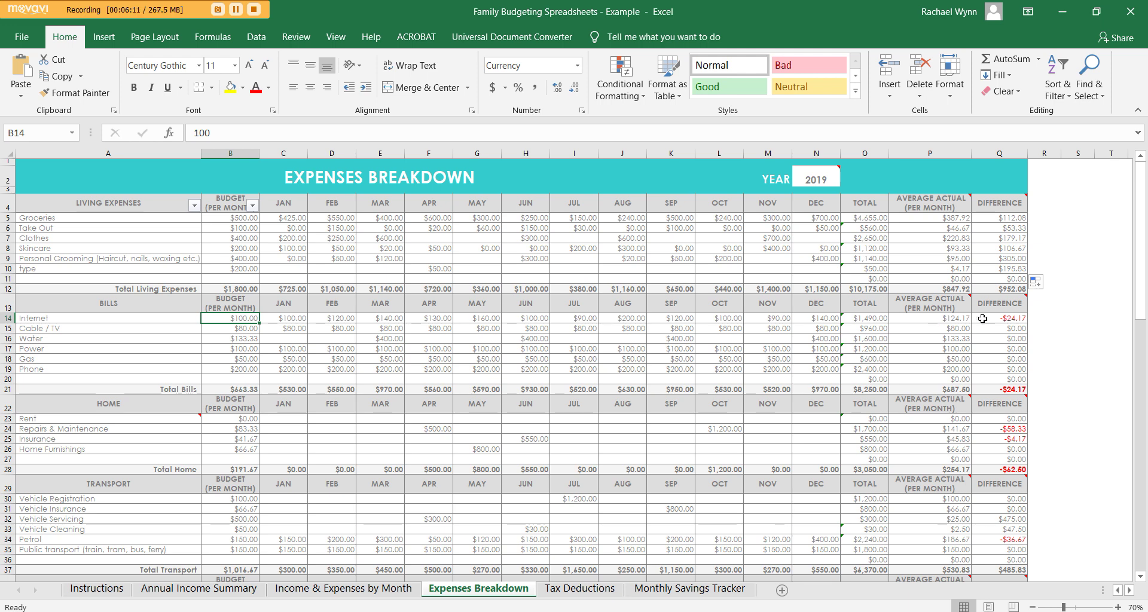
click(1007, 321)
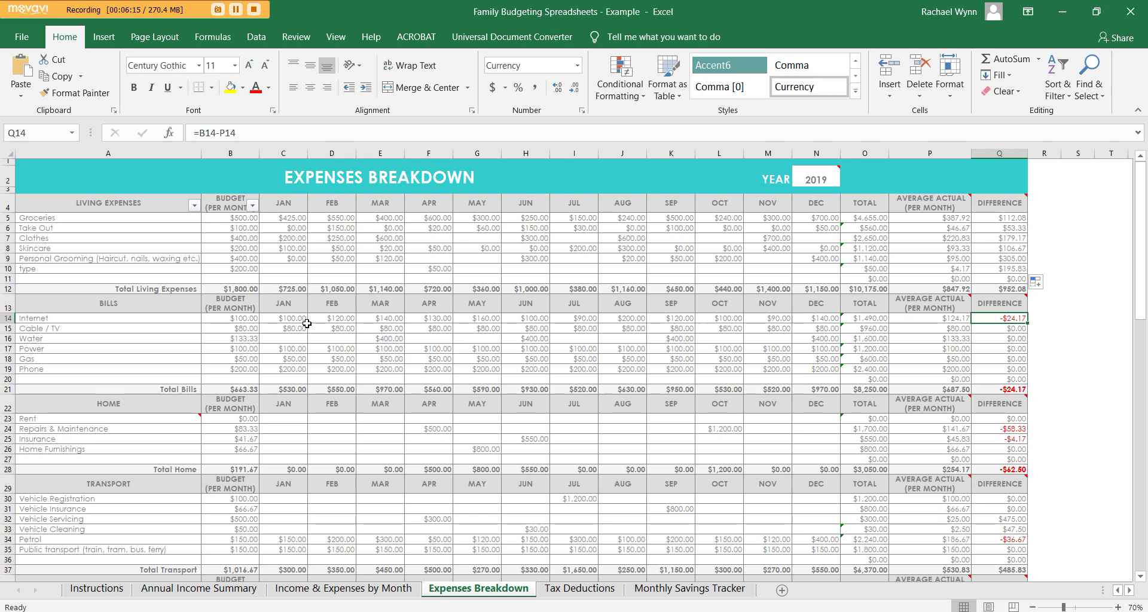
- Examine the expense items listed under Bills, Home, Transport and Medical
scroll(226, 301, down, 1)
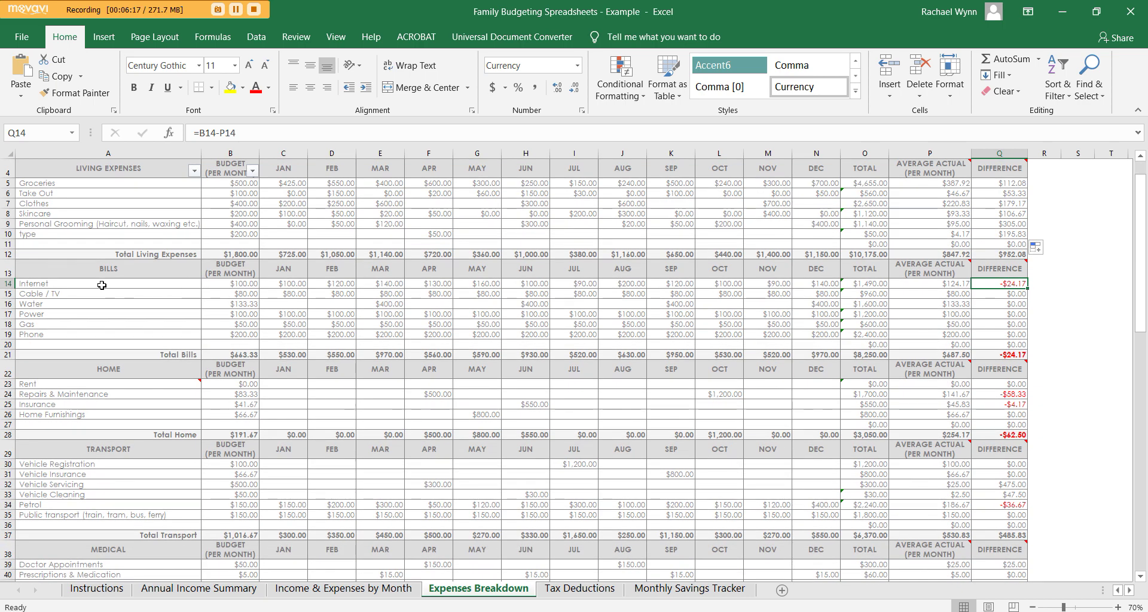
drag(102, 285, 102, 333)
scroll(200, 312, down, 3)
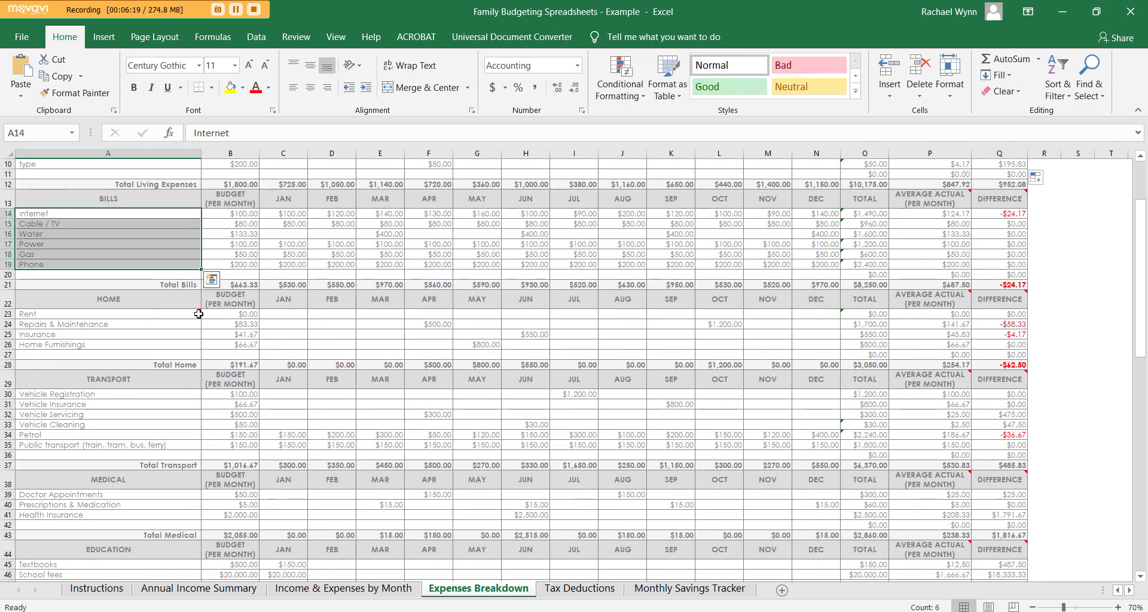
scroll(675, 363, down, 2)
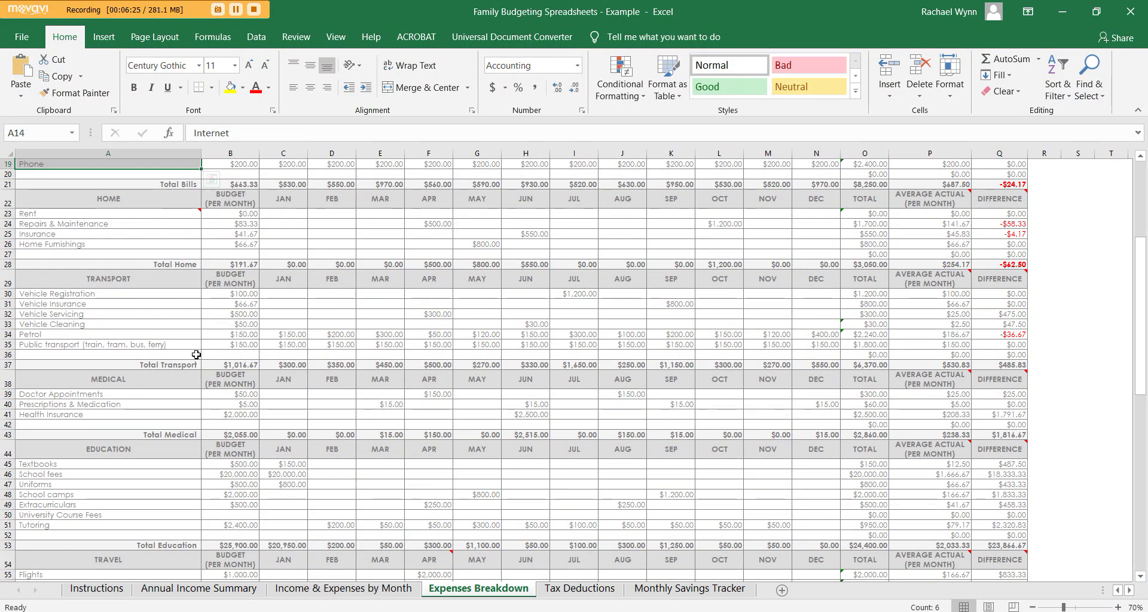
scroll(201, 355, down, 3)
scroll(202, 357, down, 4)
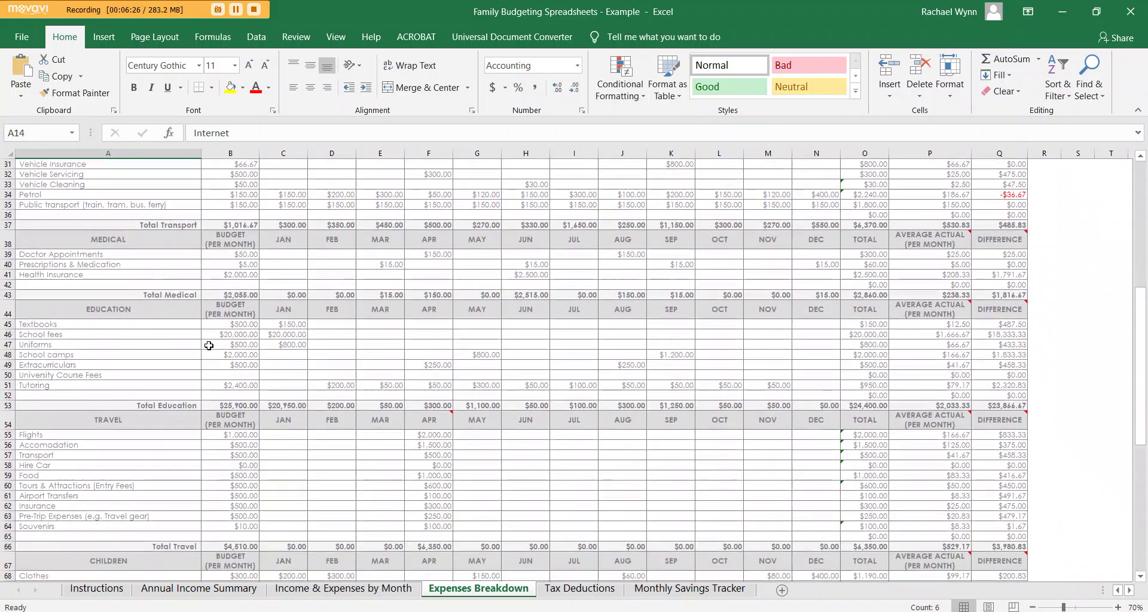
- Examine the Education and Travel items, including School fees, Flights through Souvenirs, and Tours & Attractions, and continue to the sections below
scroll(163, 336, down, 1)
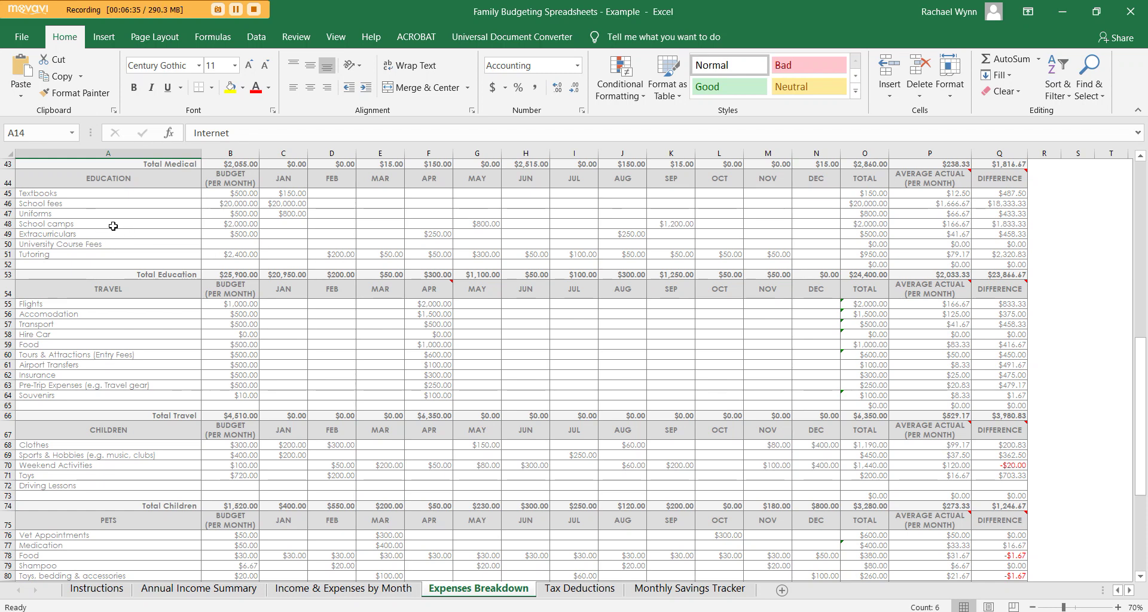
click(131, 209)
scroll(247, 294, down, 2)
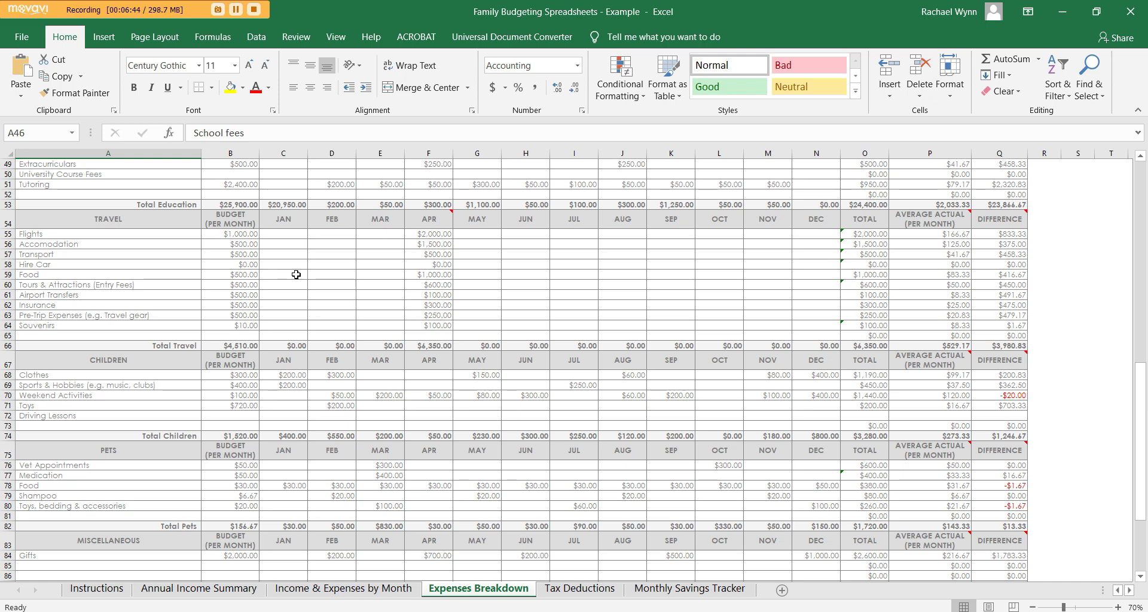
drag(133, 233, 171, 325)
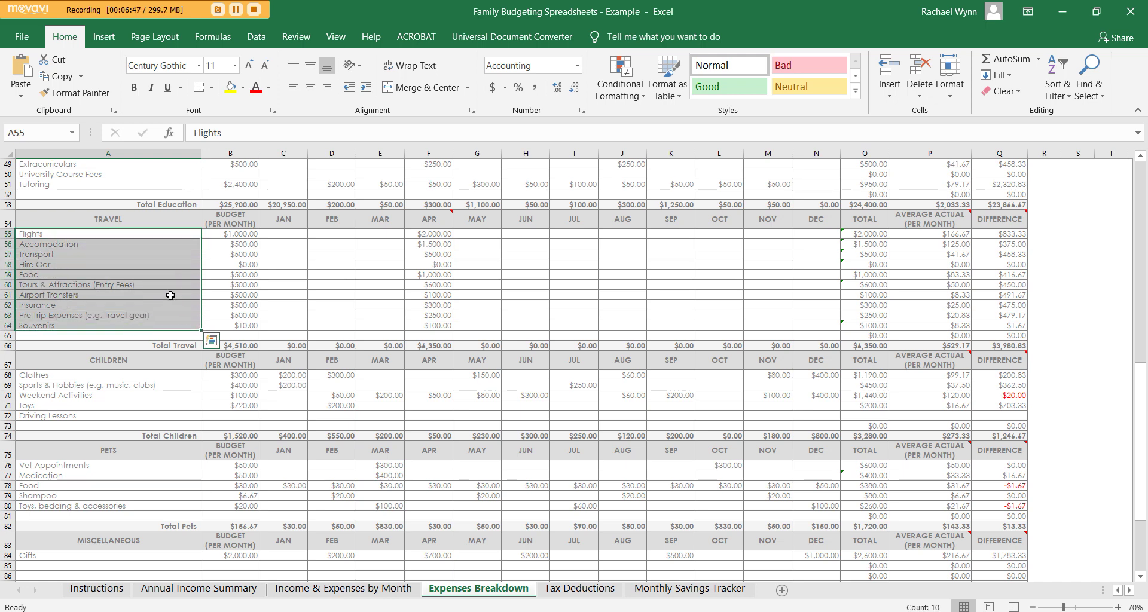
click(179, 285)
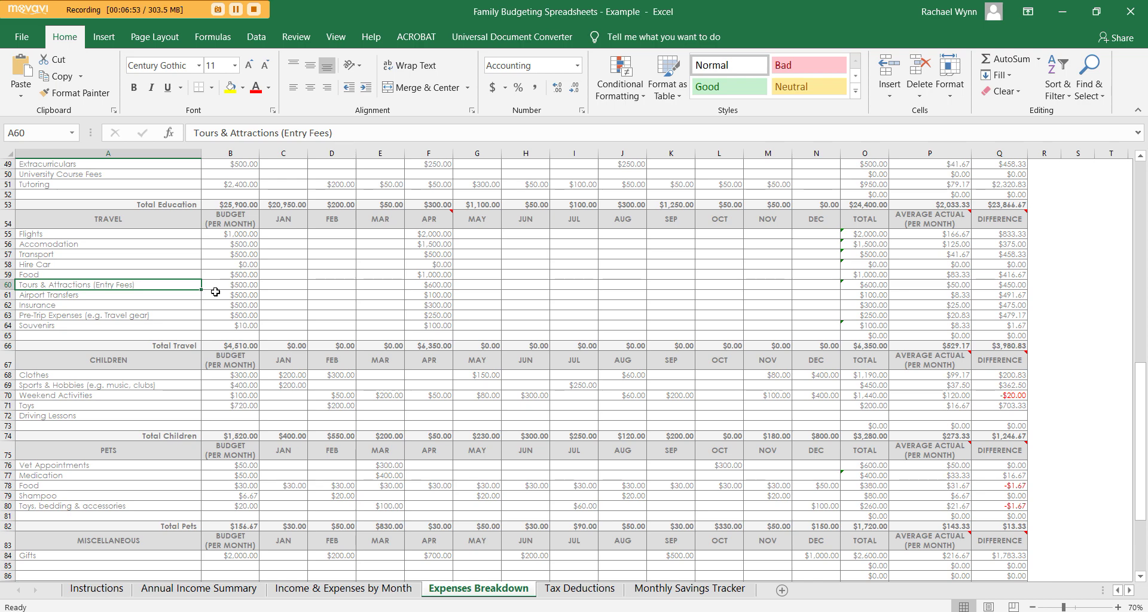
scroll(215, 291, down, 1)
scroll(216, 291, down, 2)
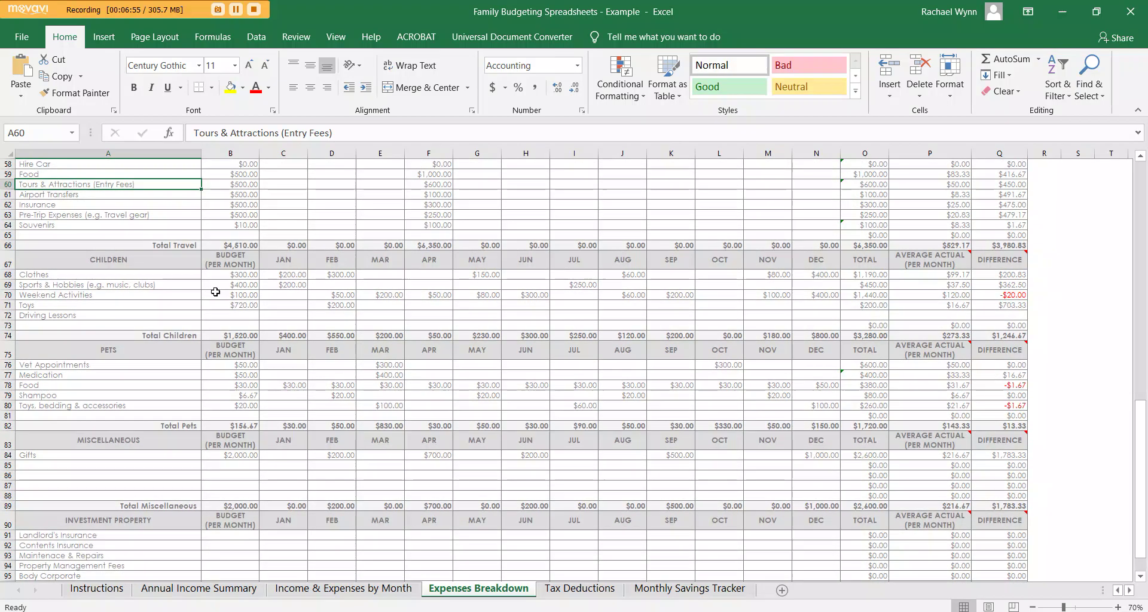
- Examine the Children, Pets and Miscellaneous sections and the Investment Property items from Landlord's Insurance to Bills
scroll(215, 291, down, 2)
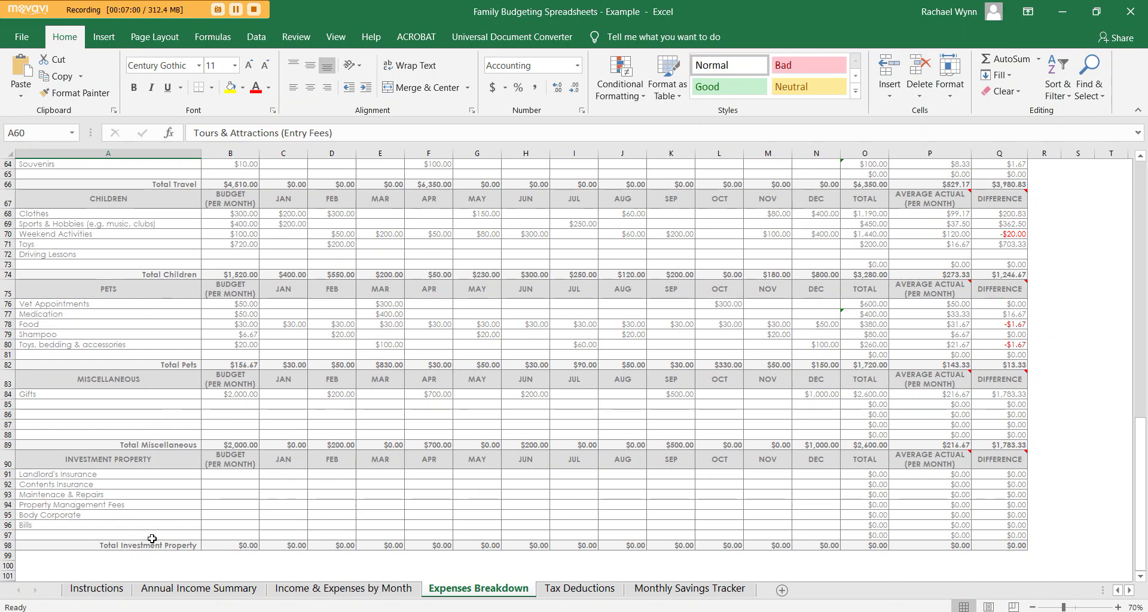
scroll(141, 506, up, 2)
scroll(136, 504, down, 2)
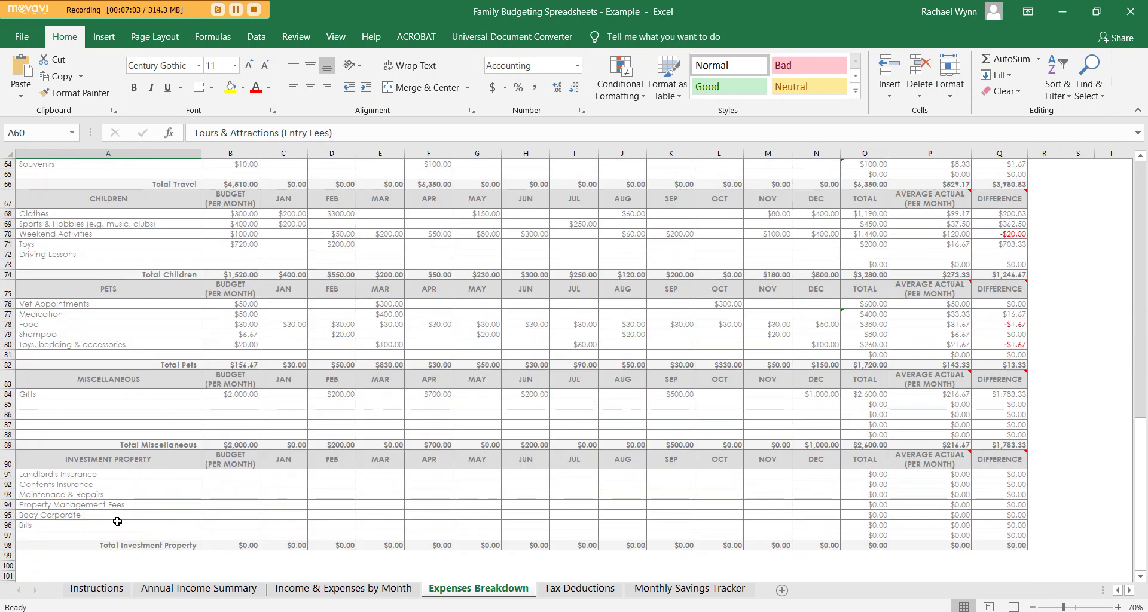
drag(132, 463, 120, 521)
scroll(153, 483, up, 10)
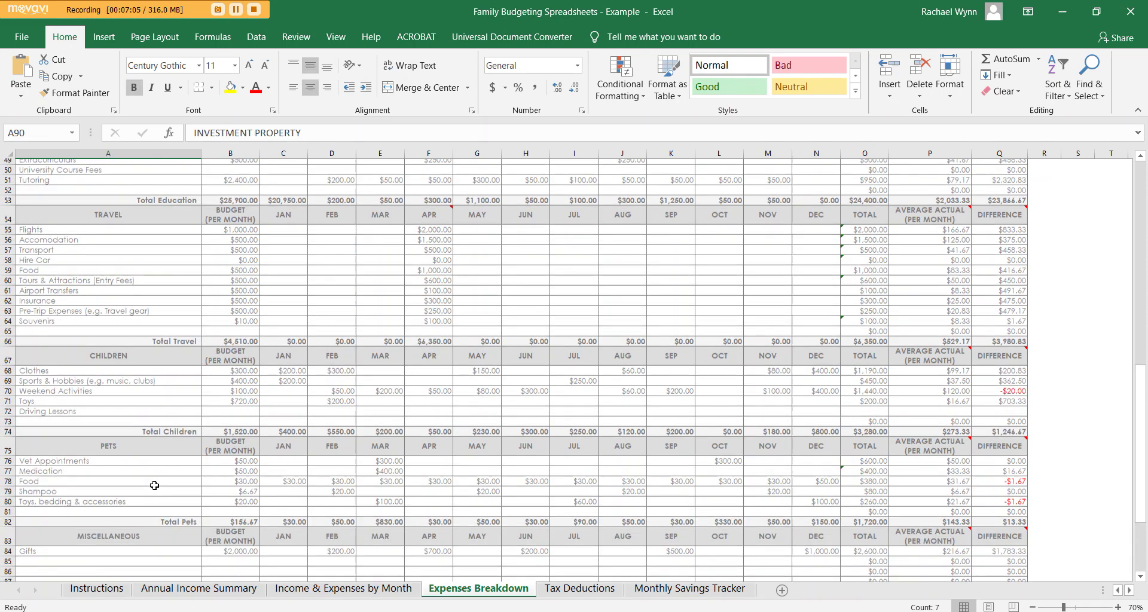
- Compare the Rent item under Home with the Debts list on the Income & Expenses by Month sheet
scroll(154, 484, up, 8)
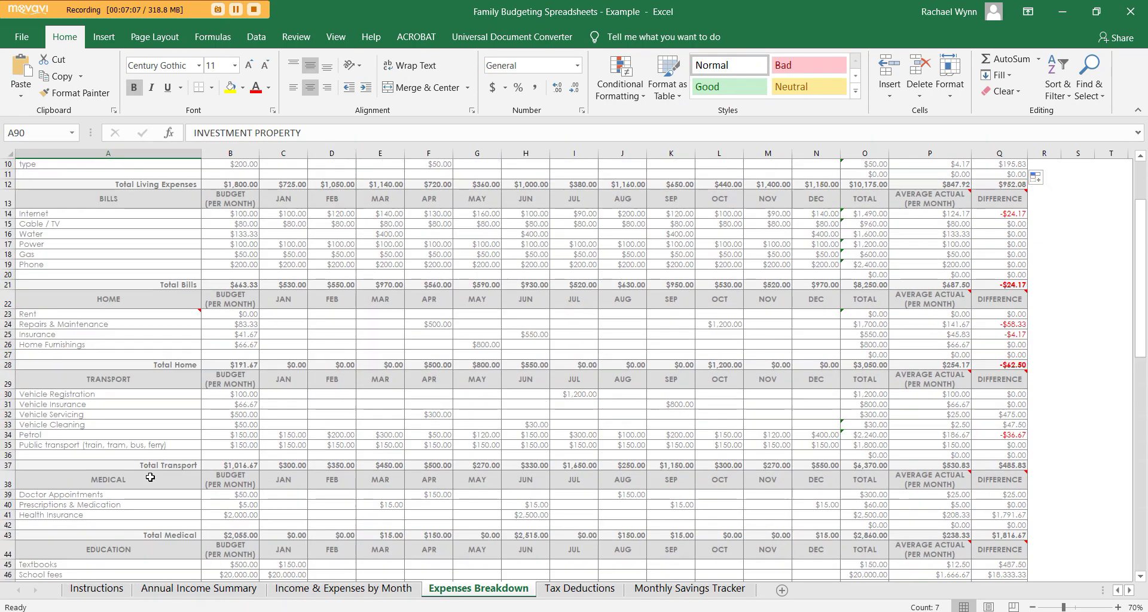
click(91, 312)
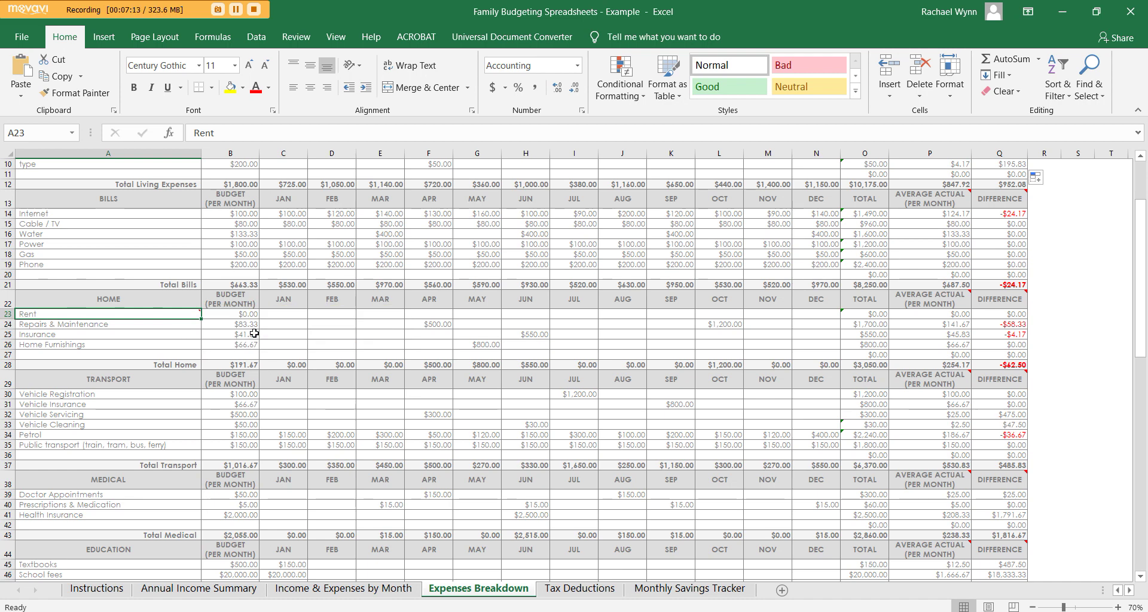
click(343, 588)
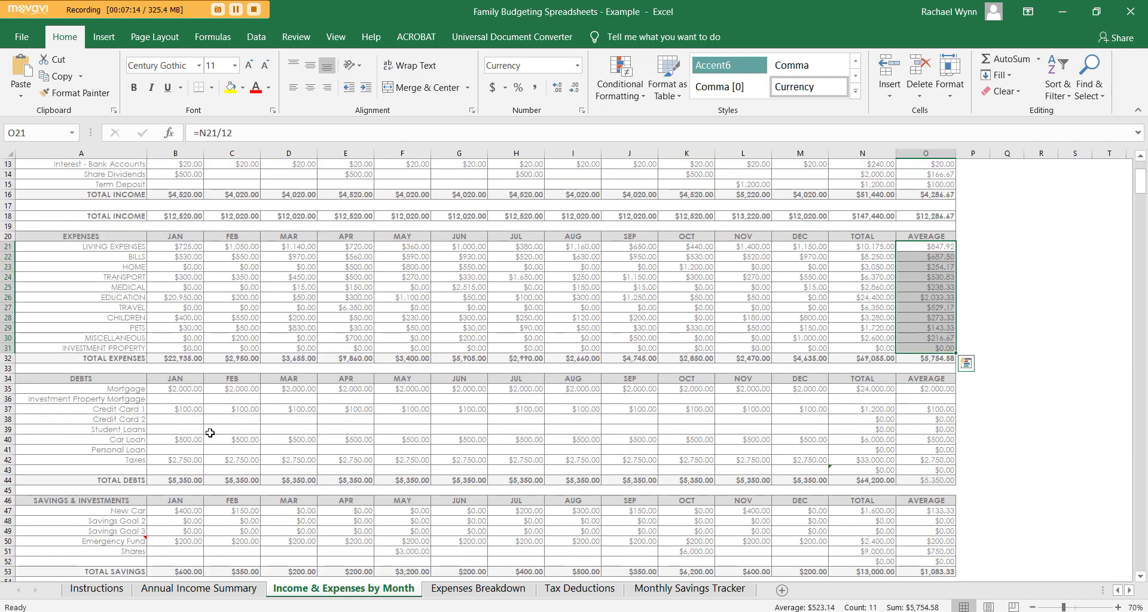
drag(119, 382, 111, 480)
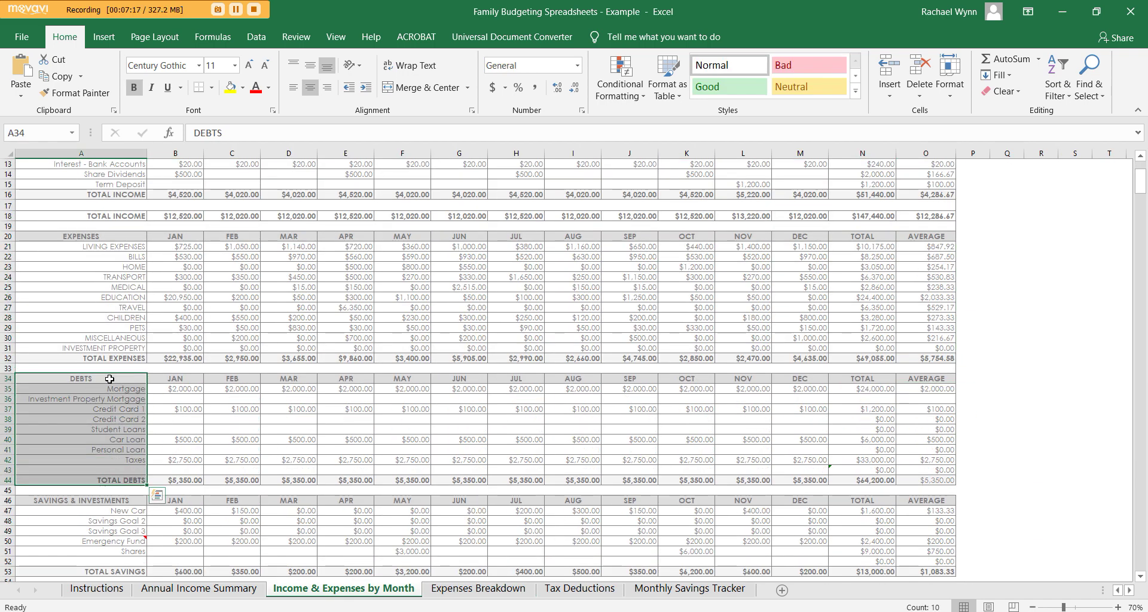
click(478, 588)
click(120, 314)
mouse_move(217, 320)
key(Right)
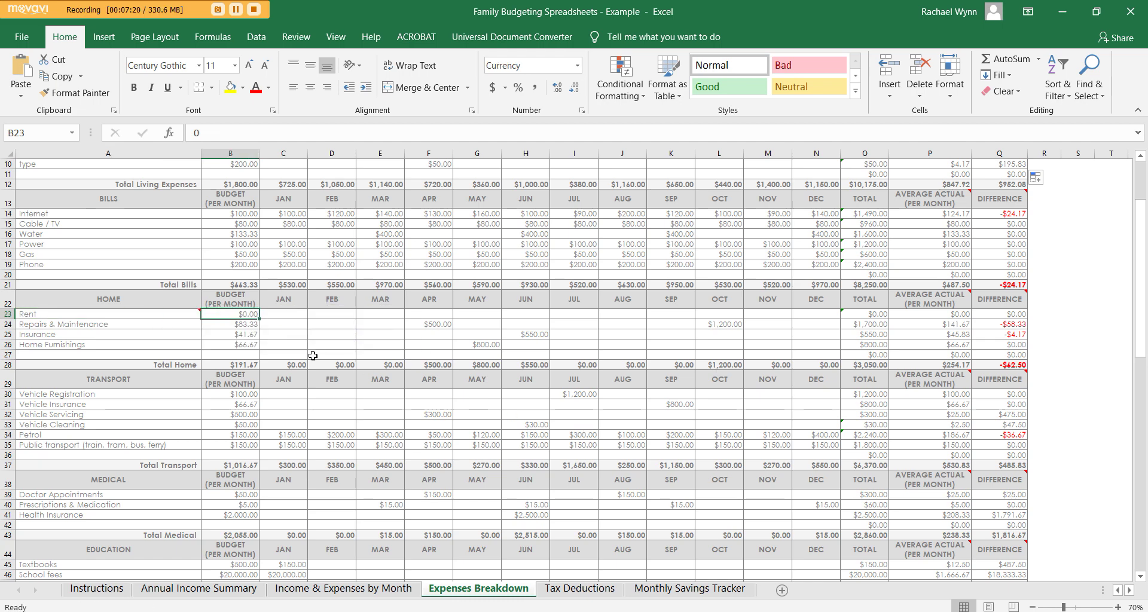
- Return to the Income & Expenses by Month sheet and check the Car Loan's January amount under Debts
click(344, 588)
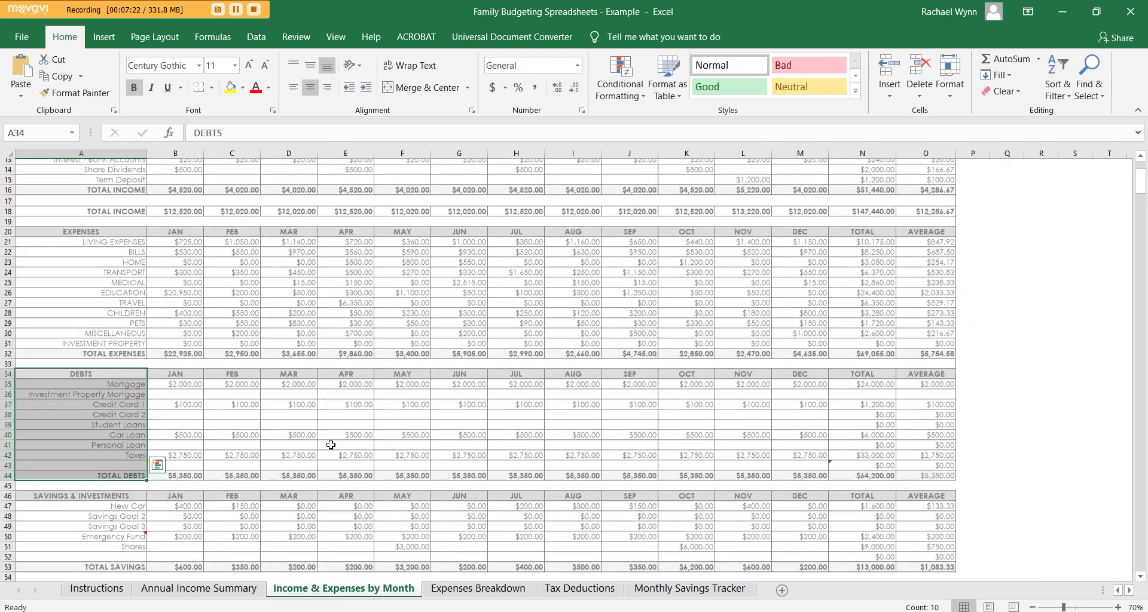
scroll(149, 357, down, 1)
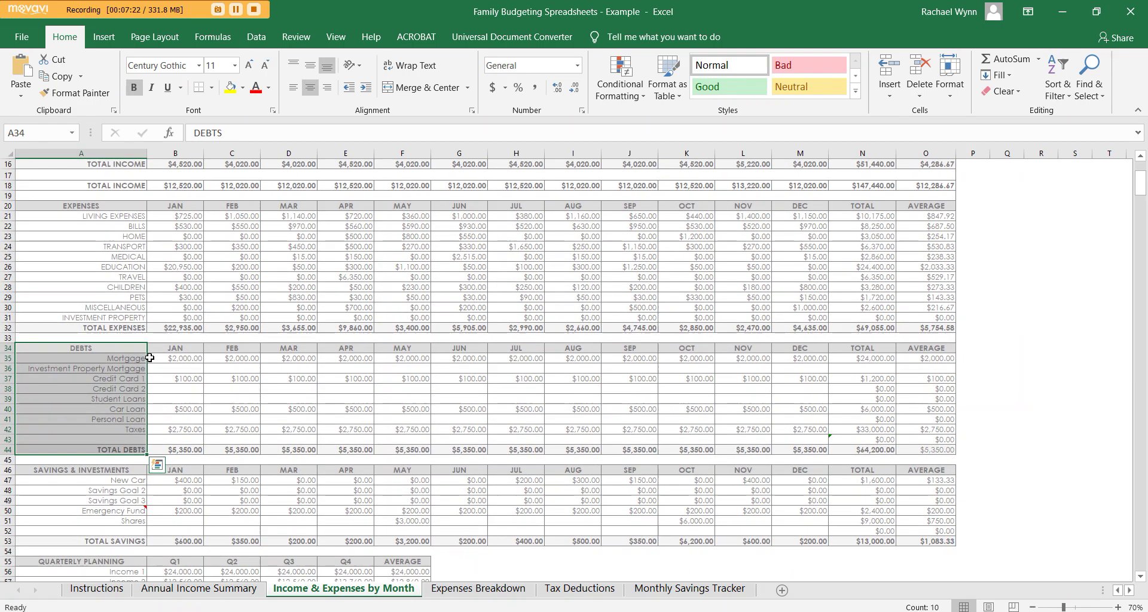
click(198, 412)
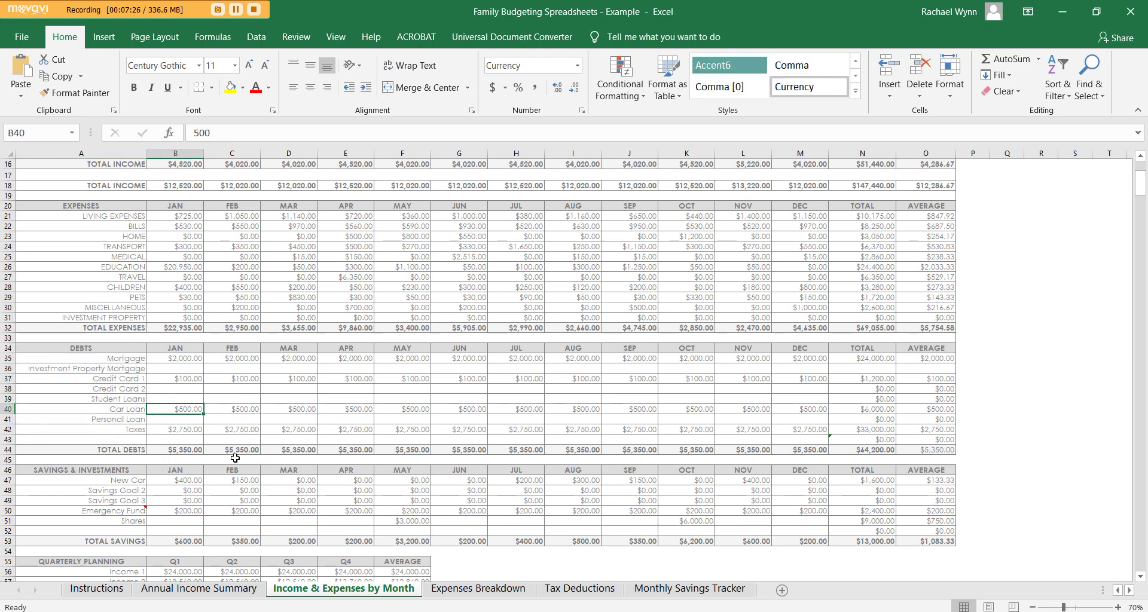
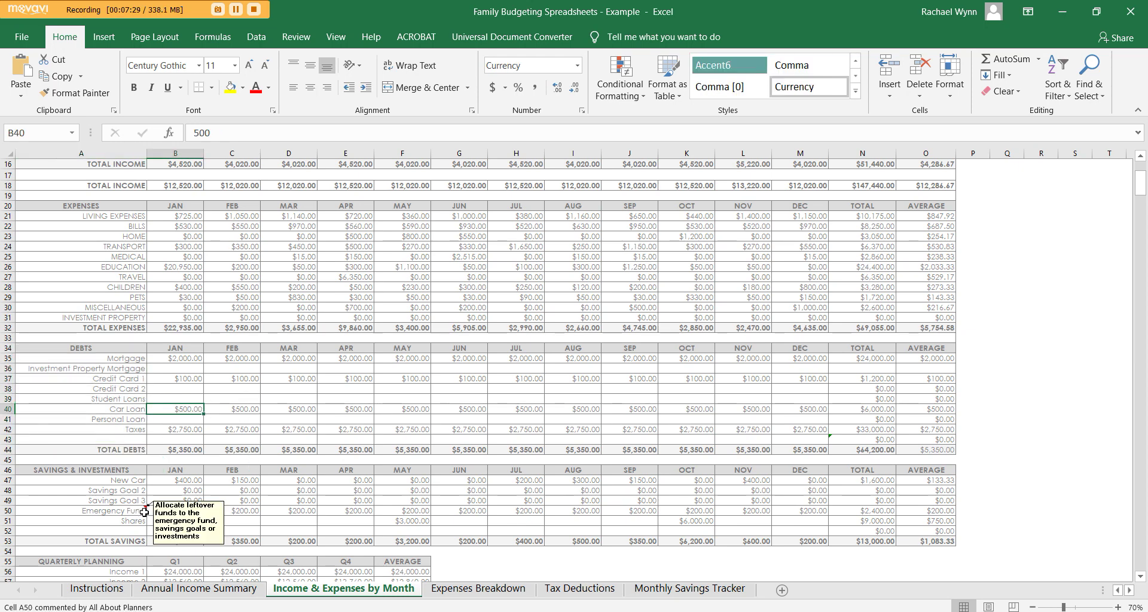
- Magnify the Emergency Fund cell under Savings & Investments, restore the 70% zoom and read the cell's note
click(1110, 608)
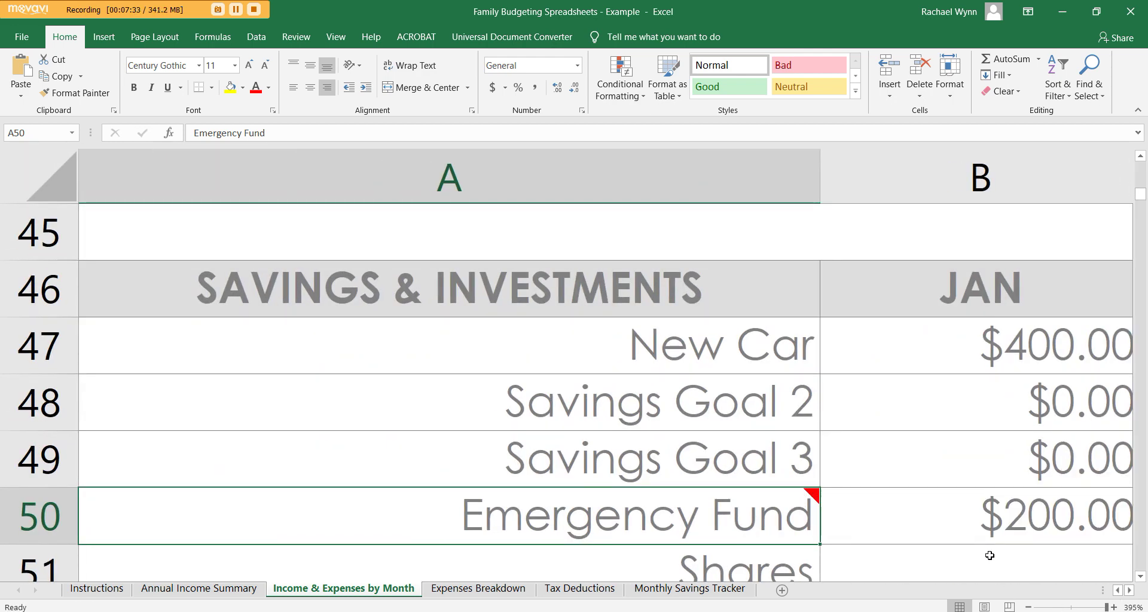
click(1074, 607)
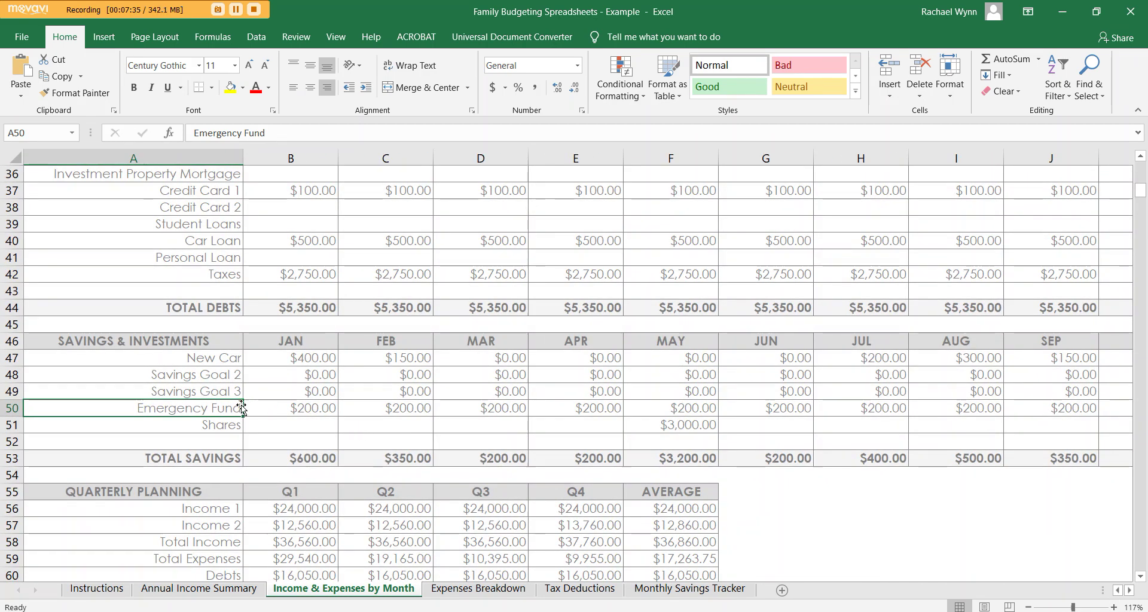
mouse_move(233, 406)
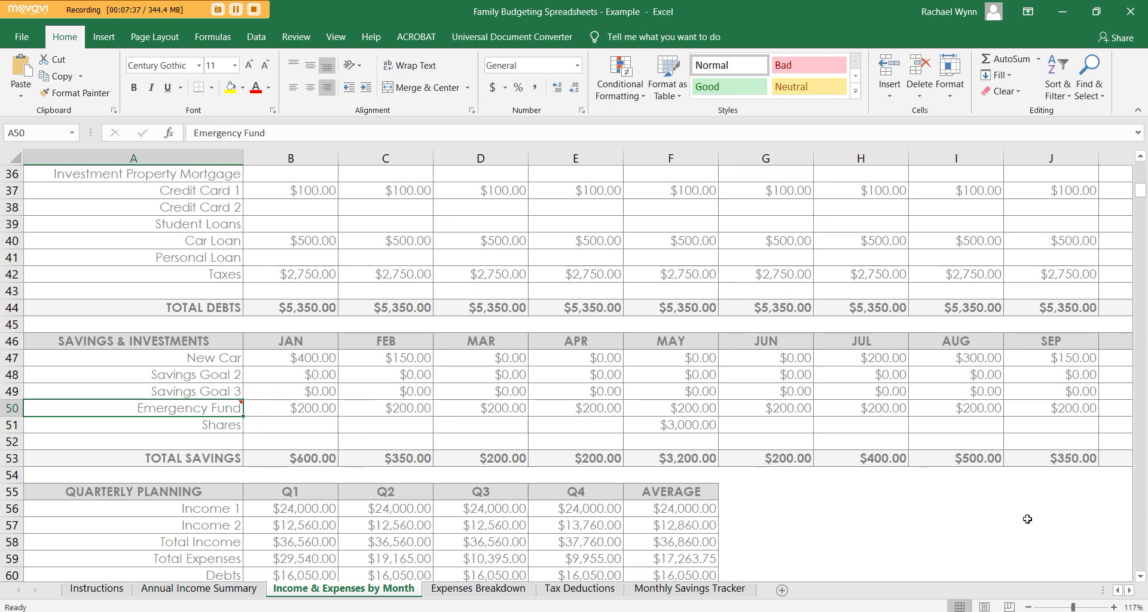
click(1028, 607)
click(1028, 607)
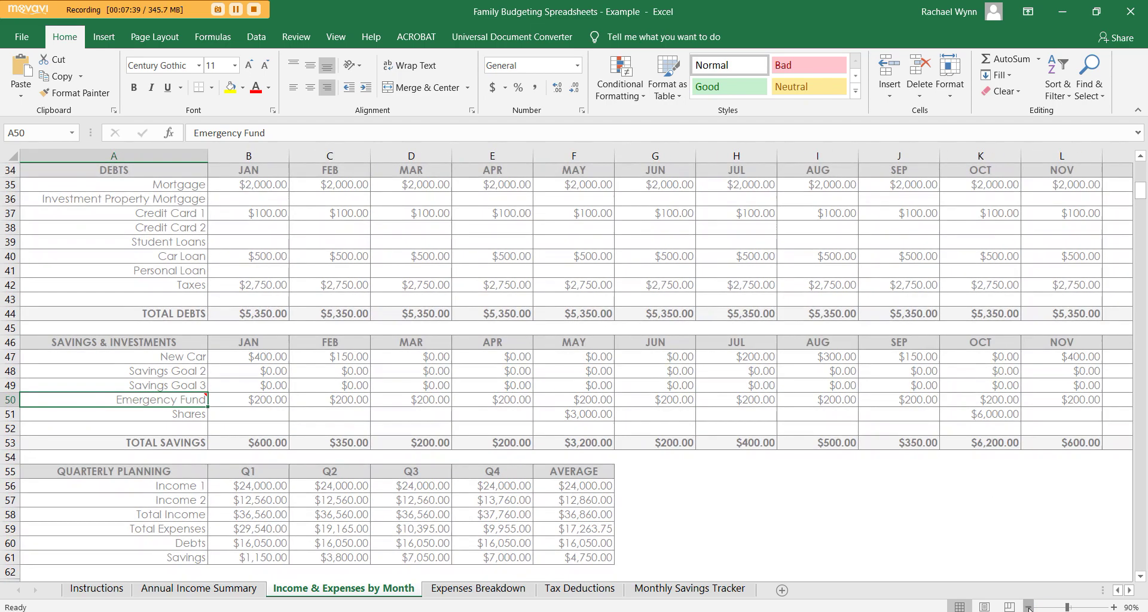
click(1028, 607)
click(1028, 607)
scroll(490, 429, up, 2)
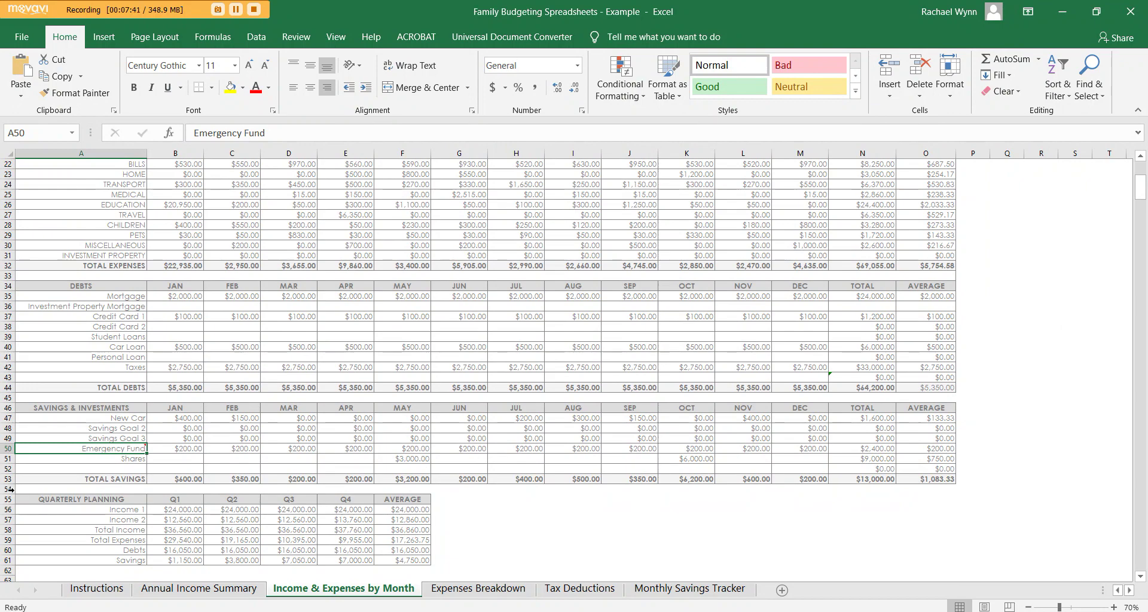
mouse_move(100, 449)
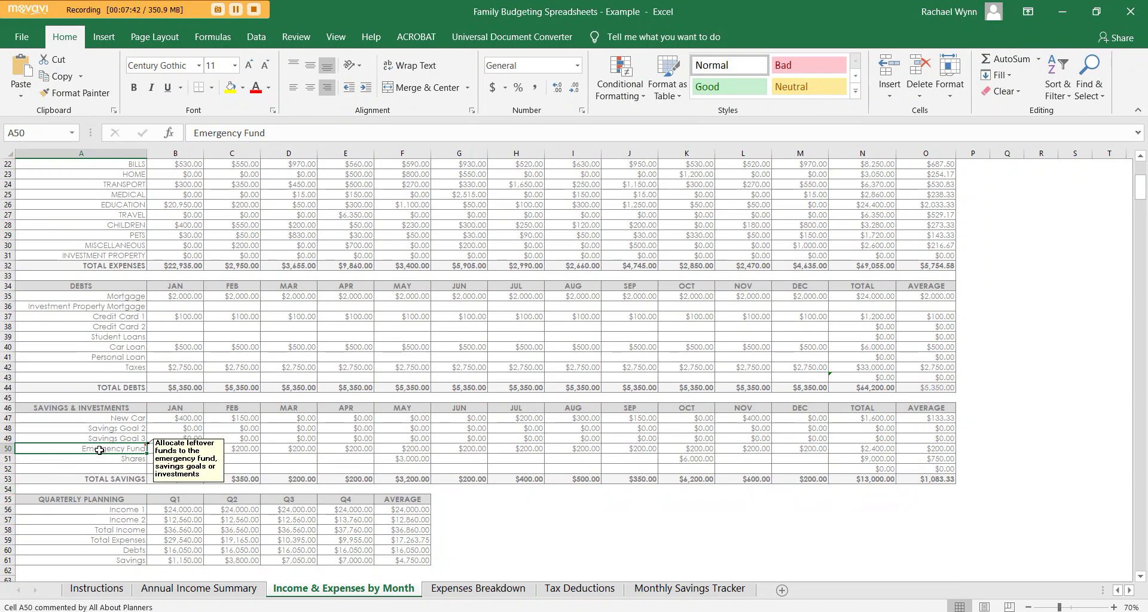
- Go back to the Expenses Breakdown sheet and read the note on the Rent item under Home
click(459, 589)
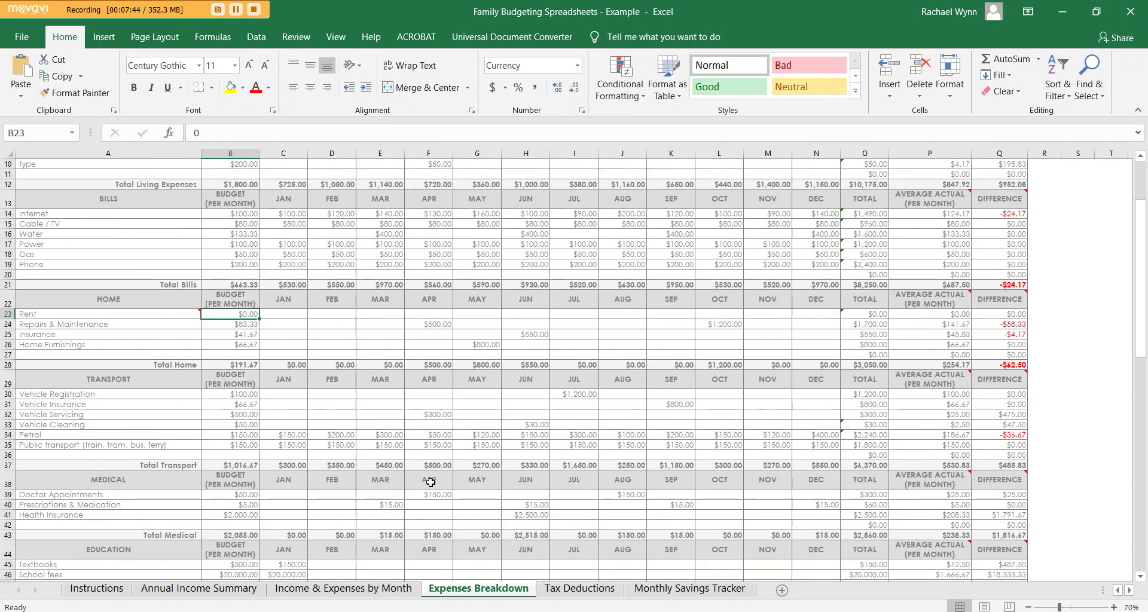
scroll(380, 457, up, 3)
mouse_move(170, 416)
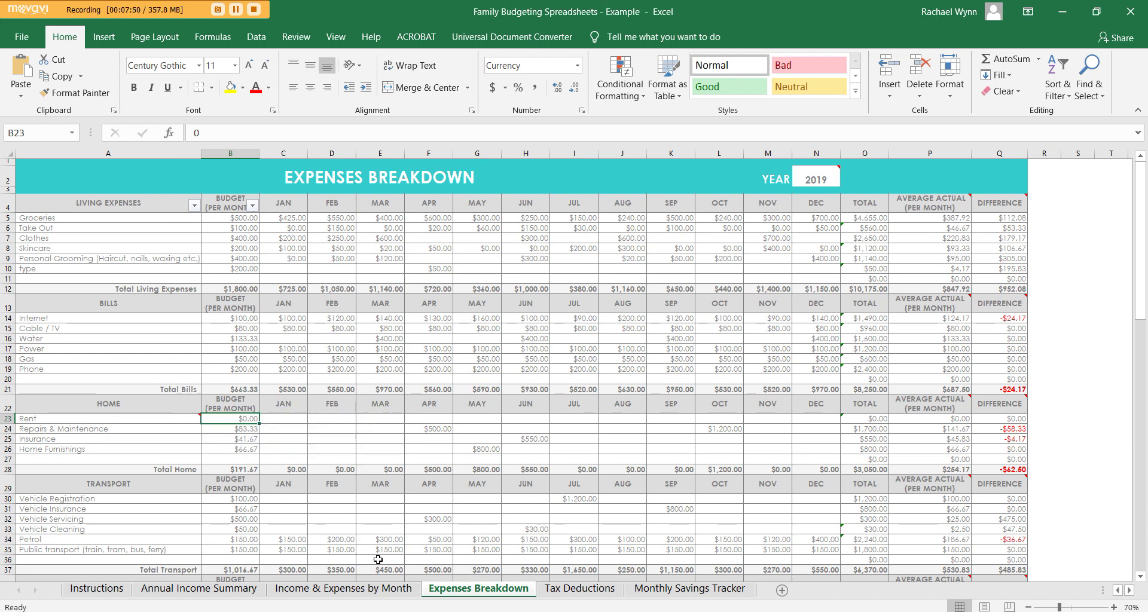
- Highlight the Debts labels on the Income & Expenses by Month sheet and examine the Taxes row
click(376, 589)
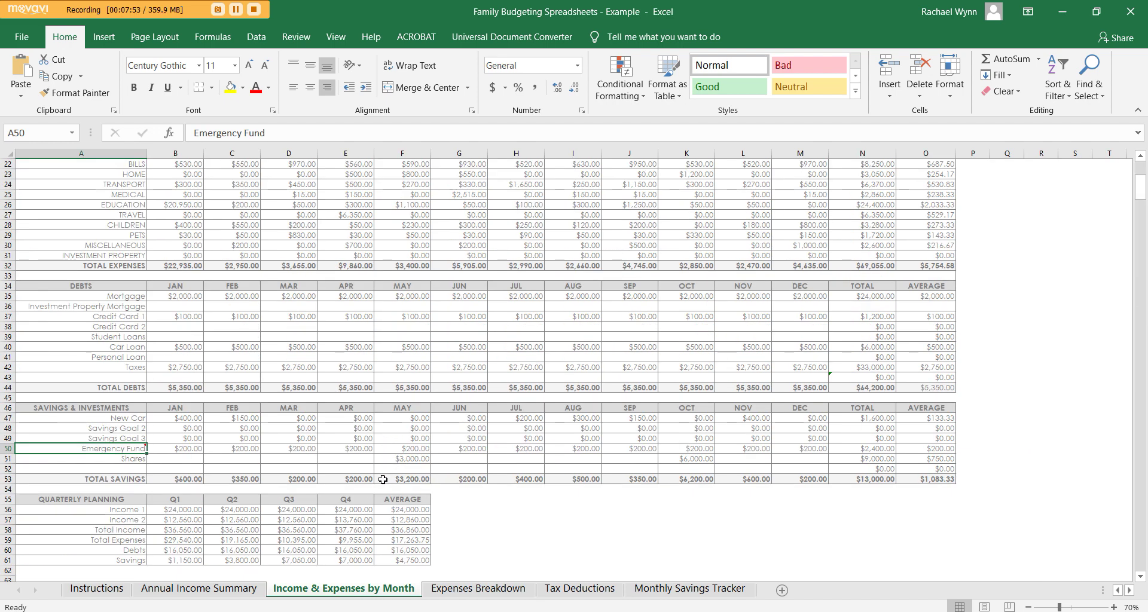
drag(137, 285, 139, 387)
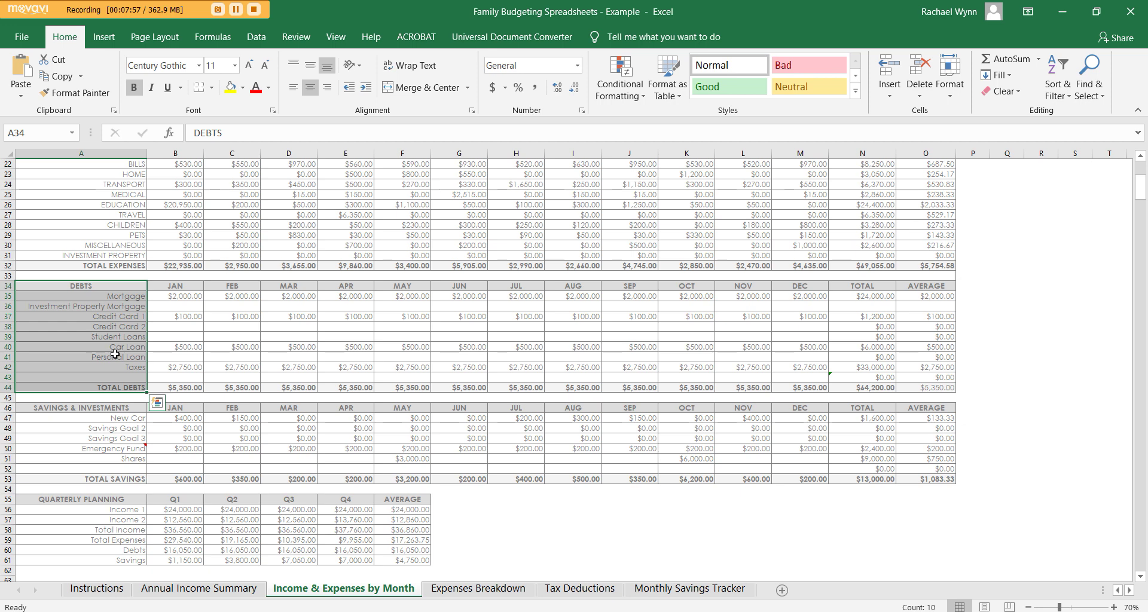
click(7, 367)
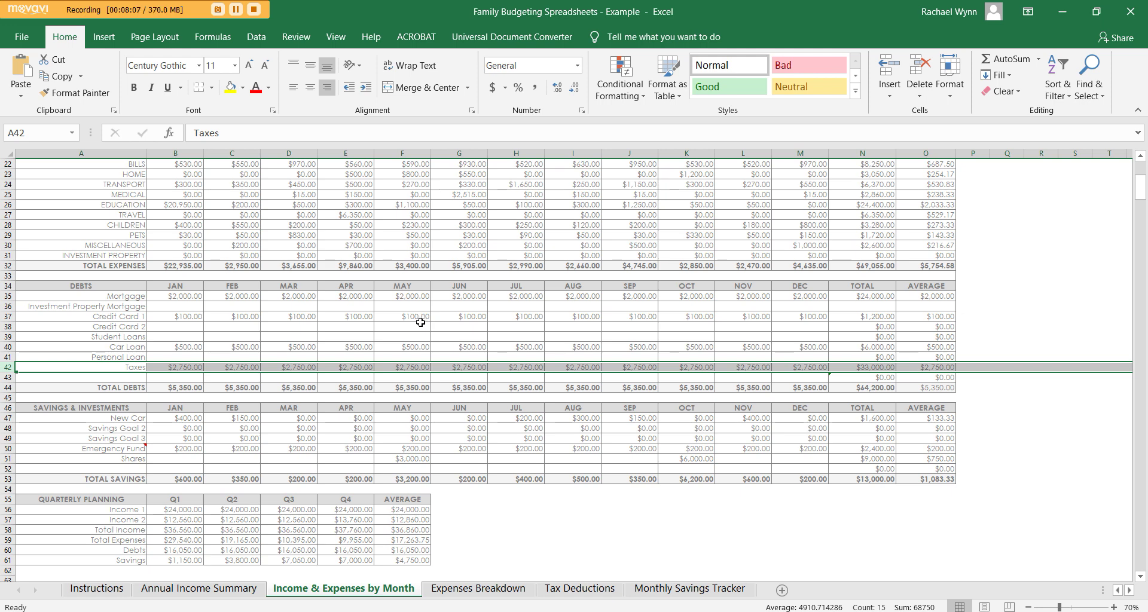
scroll(420, 322, up, 1)
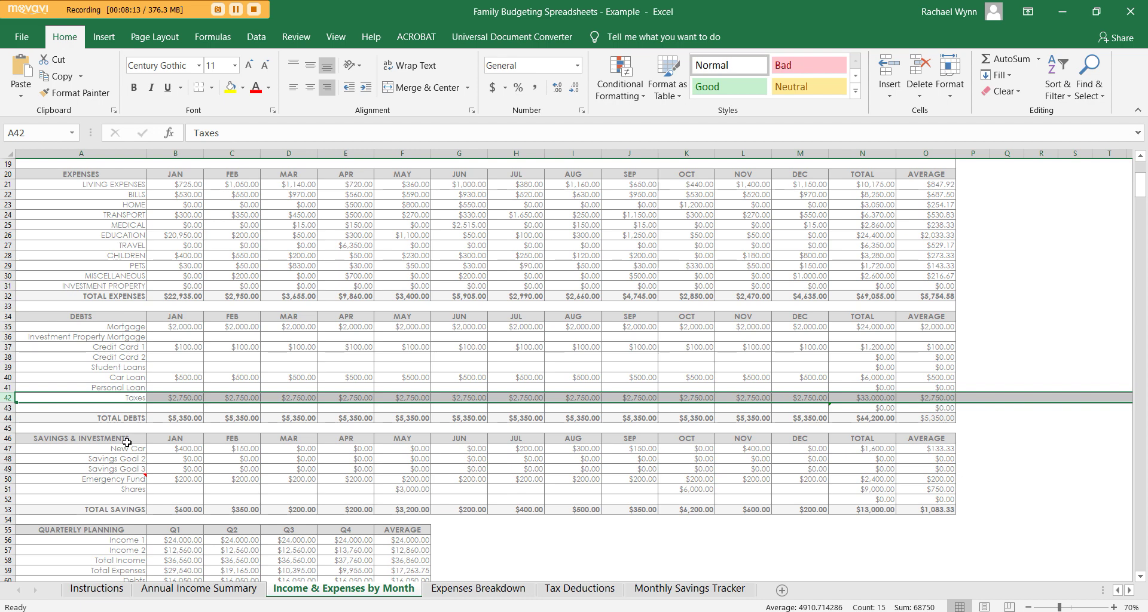
- Highlight the Savings & Investments labels and check the Q1 Income 1 formula under Quarterly Planning
drag(125, 443, 126, 517)
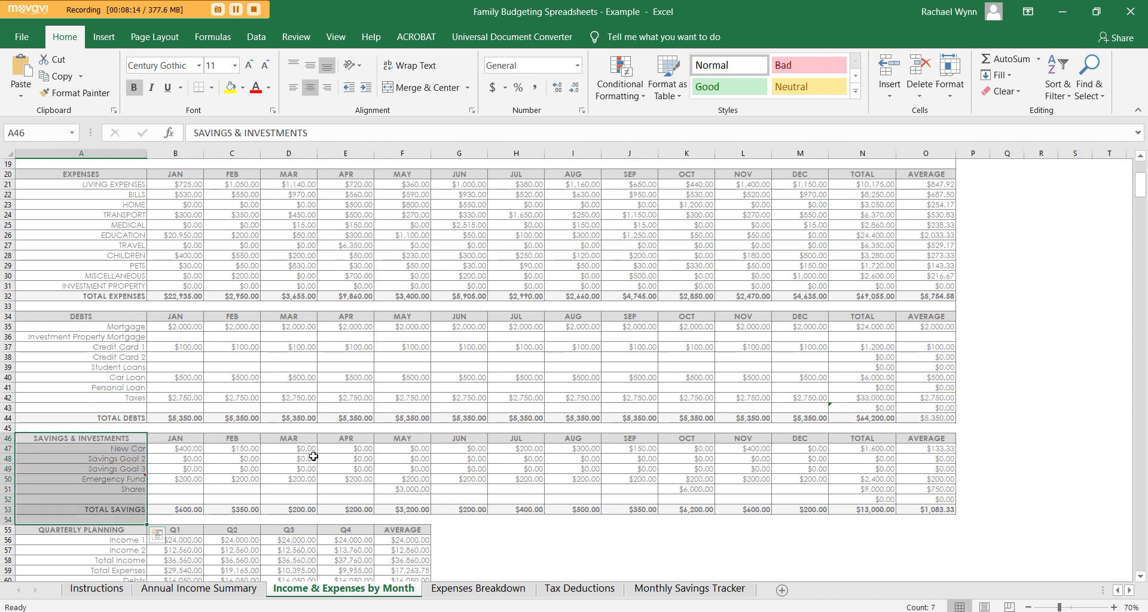
scroll(312, 454, down, 1)
click(193, 511)
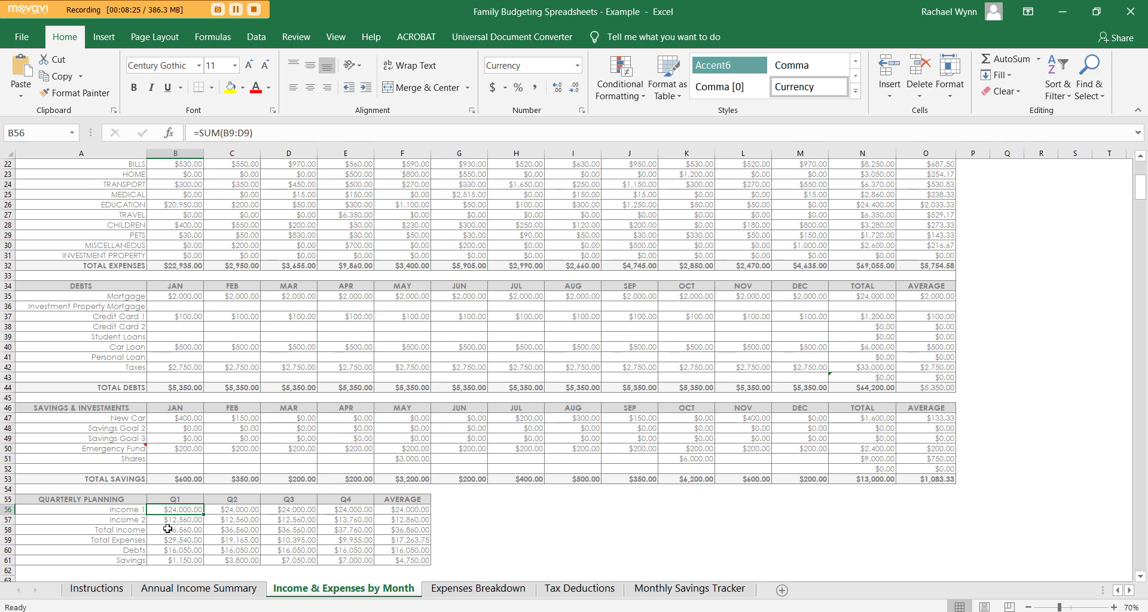
- Review the Income & Expenses by Month sheet from the income sections through expenses, debts and savings
scroll(356, 538, up, 3)
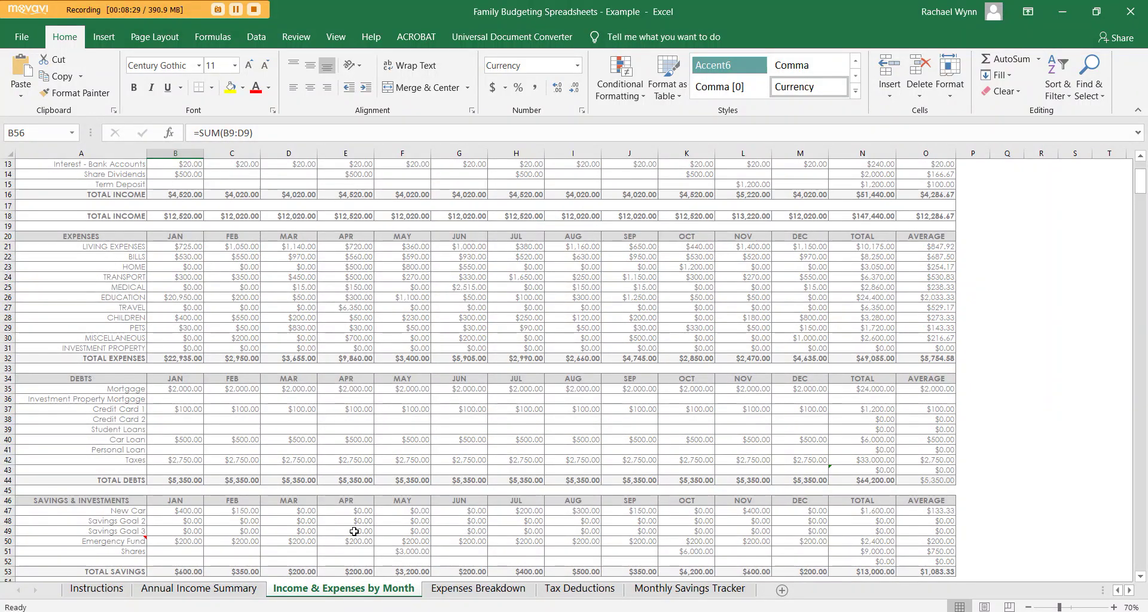
scroll(330, 461, up, 4)
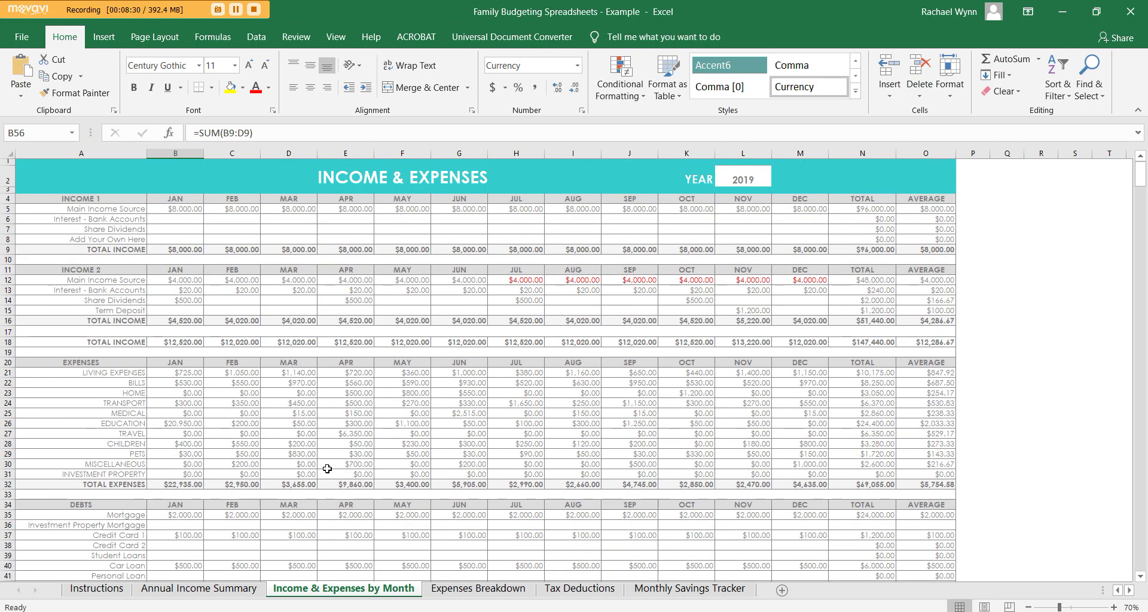
scroll(129, 406, down, 4)
scroll(132, 409, down, 2)
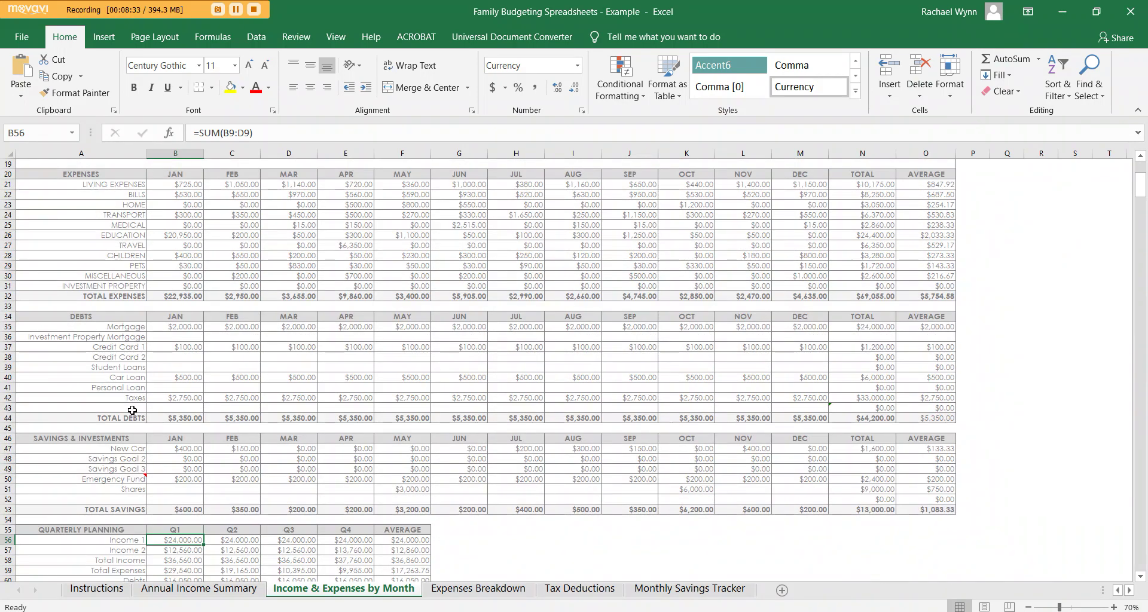
scroll(282, 481, up, 6)
scroll(283, 481, up, 1)
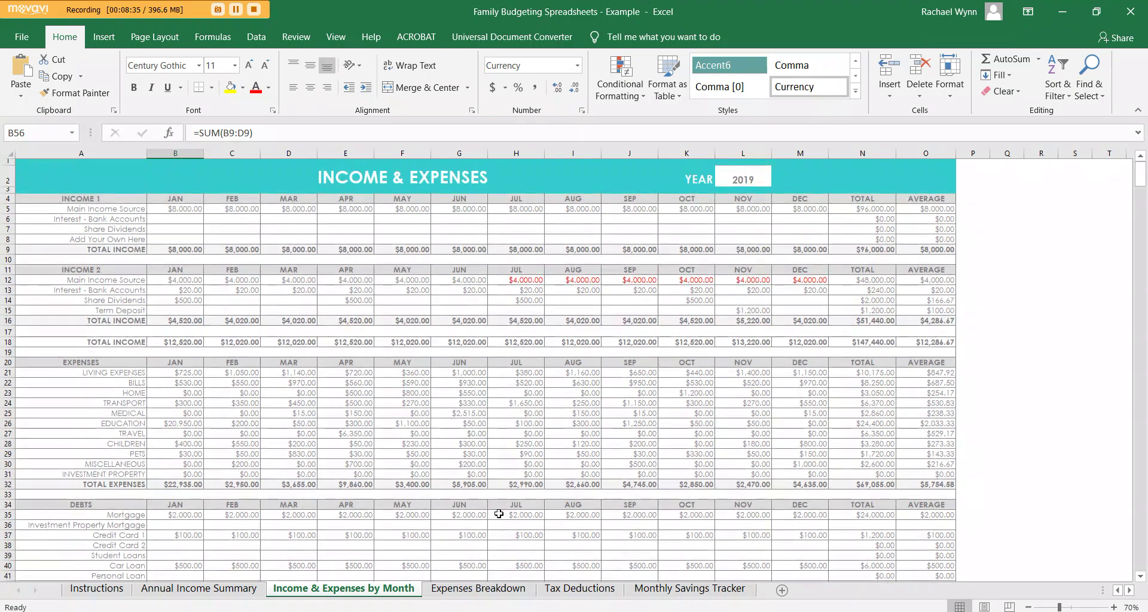
- Look through the Expenses Breakdown sheet's categories from Living Expenses to Pets and return to its heading
click(478, 588)
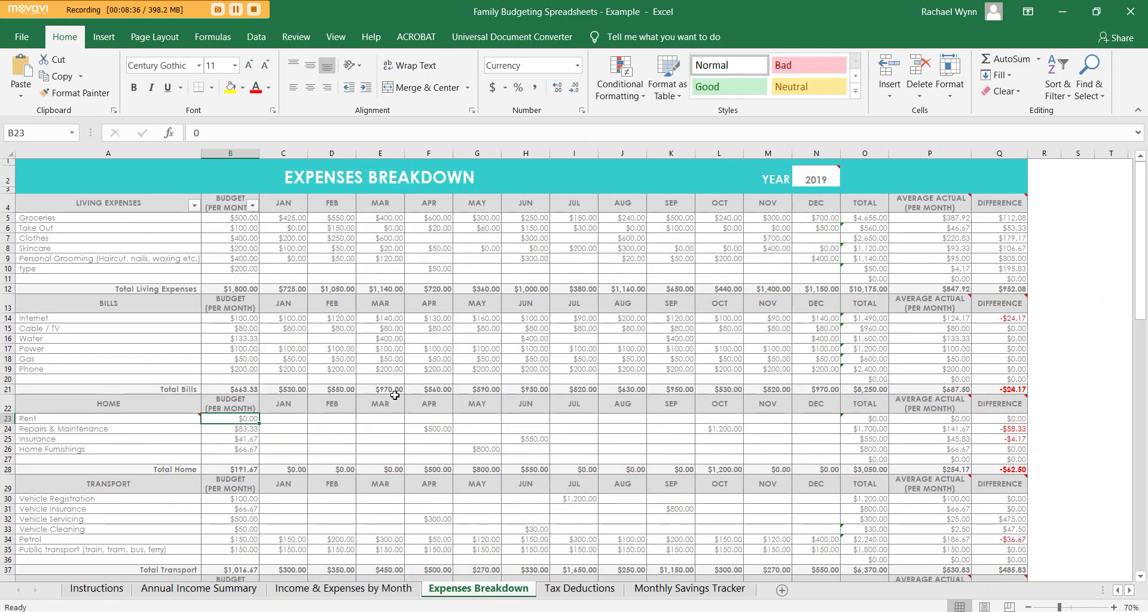
scroll(392, 396, down, 12)
scroll(390, 395, down, 8)
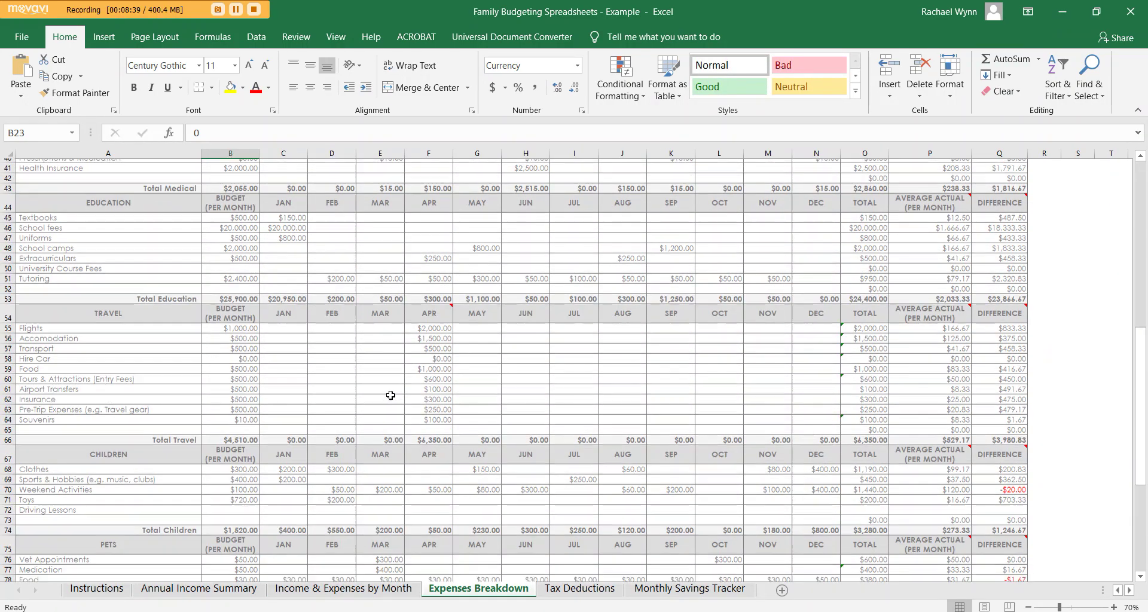
scroll(390, 395, up, 20)
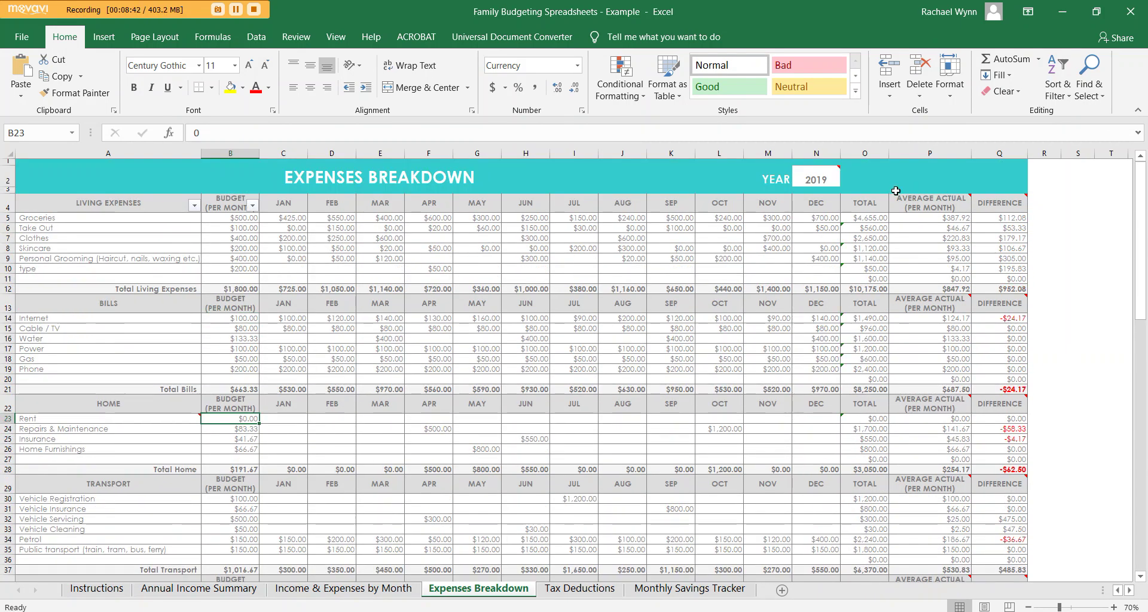
- Trace the Expenses Breakdown year back to the year cell on the Income & Expenses by Month sheet
click(796, 183)
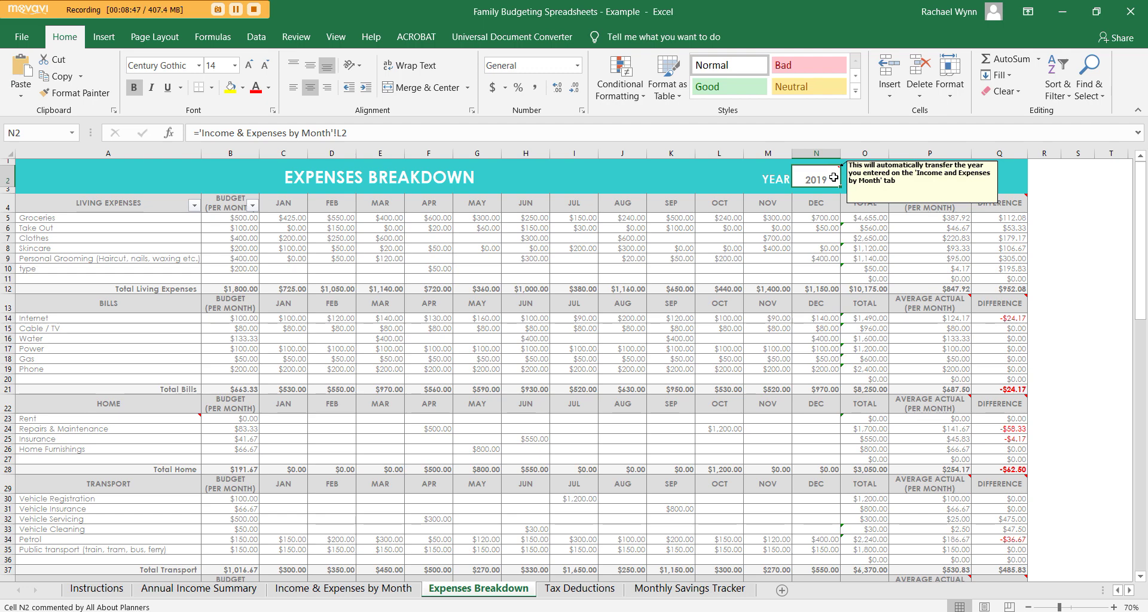
click(382, 589)
click(734, 180)
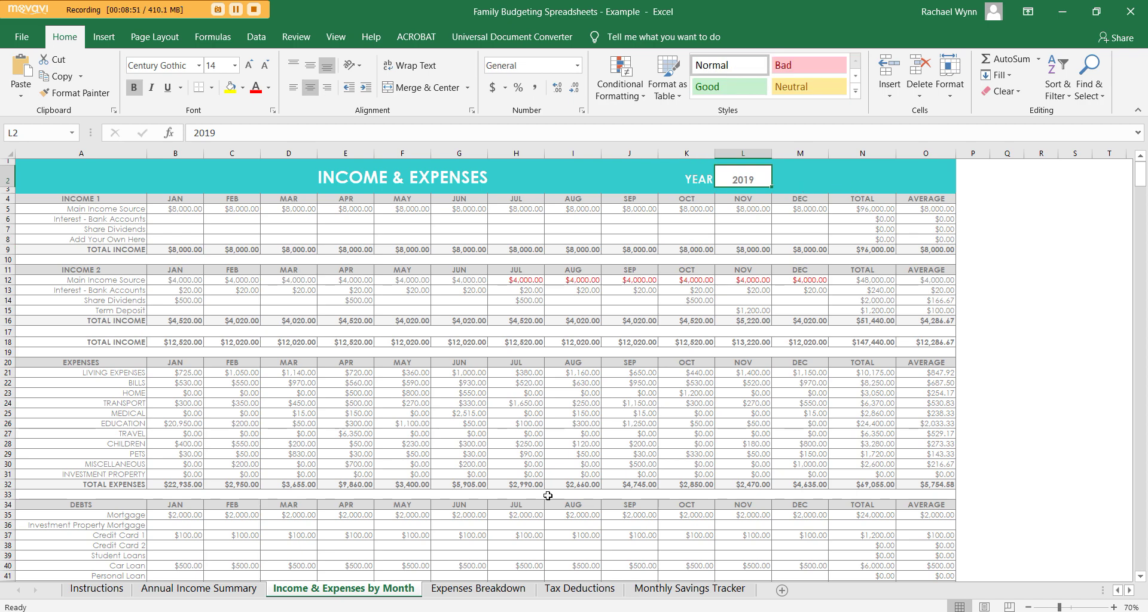
- Try the year 2020 on the Income & Expenses by Month sheet, check the linked year on Expenses Breakdown, and undo the change
text(2020)
key(Return)
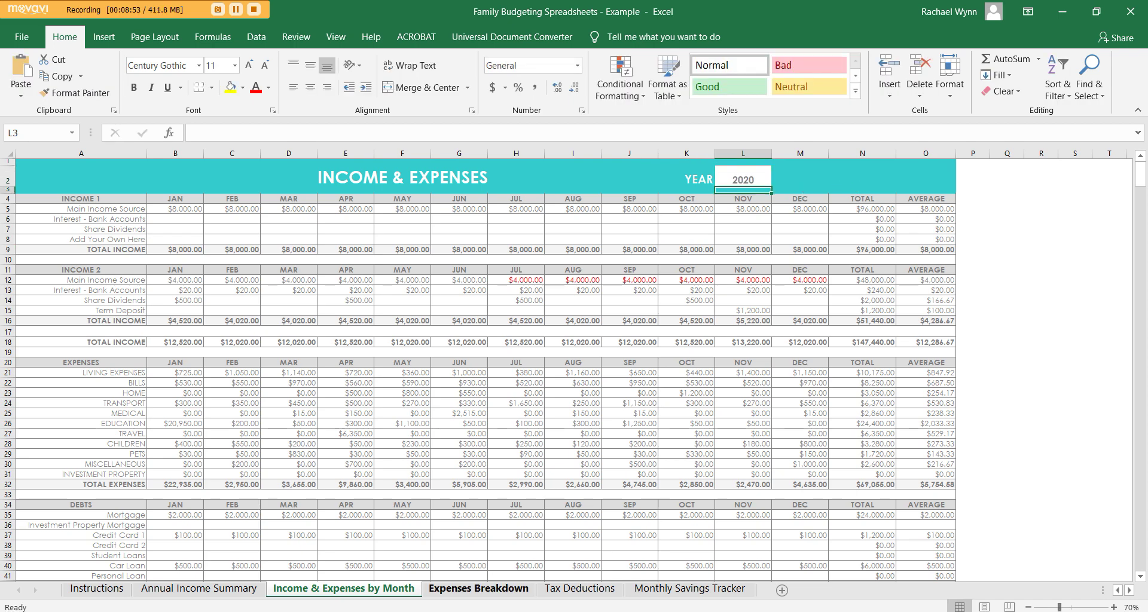
click(475, 589)
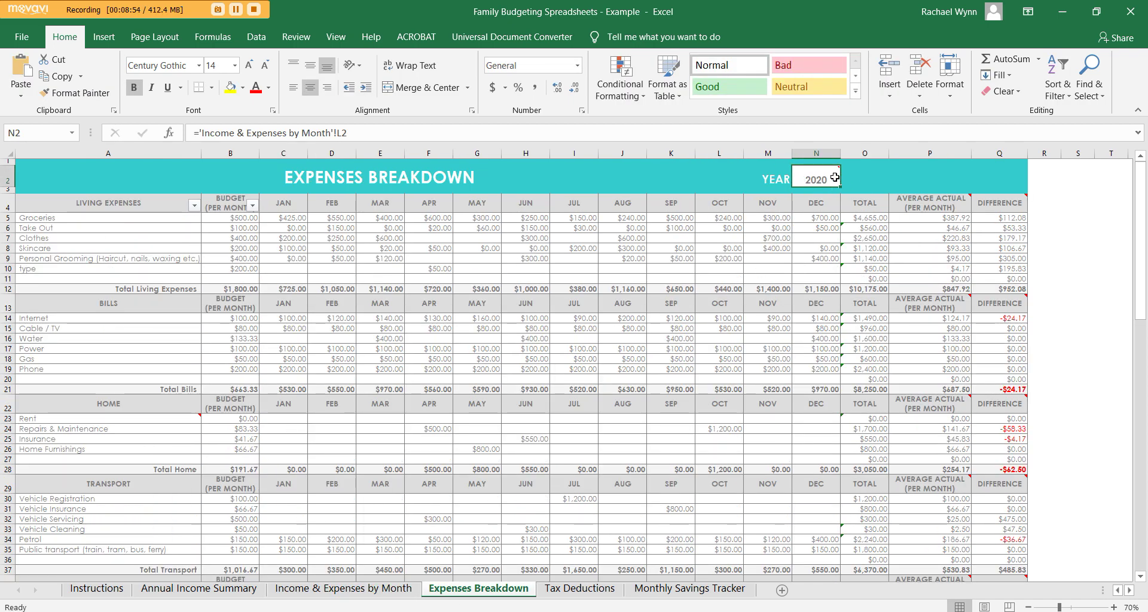
click(414, 592)
key(ctrl+z)
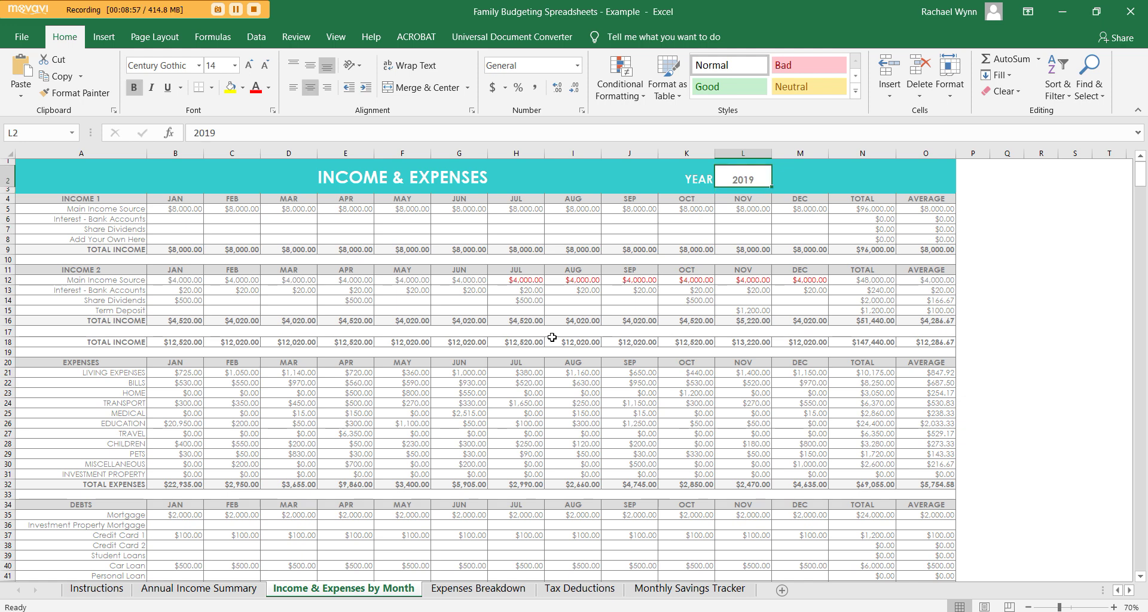
- Review the Tax Deductions sheet's two example work expenses and the receipt-filed entry for the work shoes
click(577, 588)
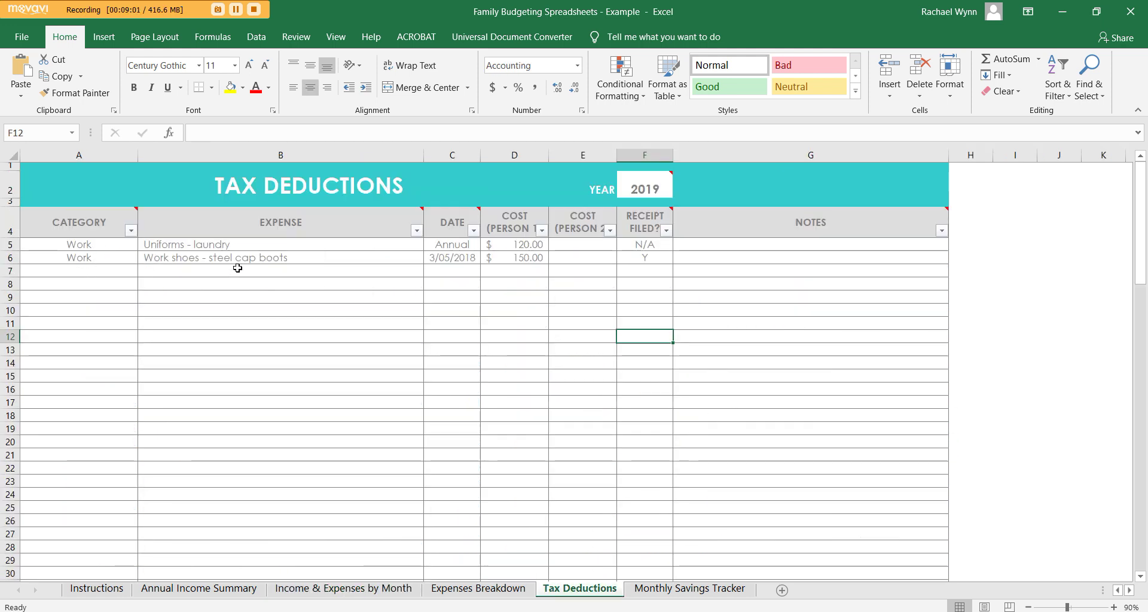
click(257, 245)
click(301, 257)
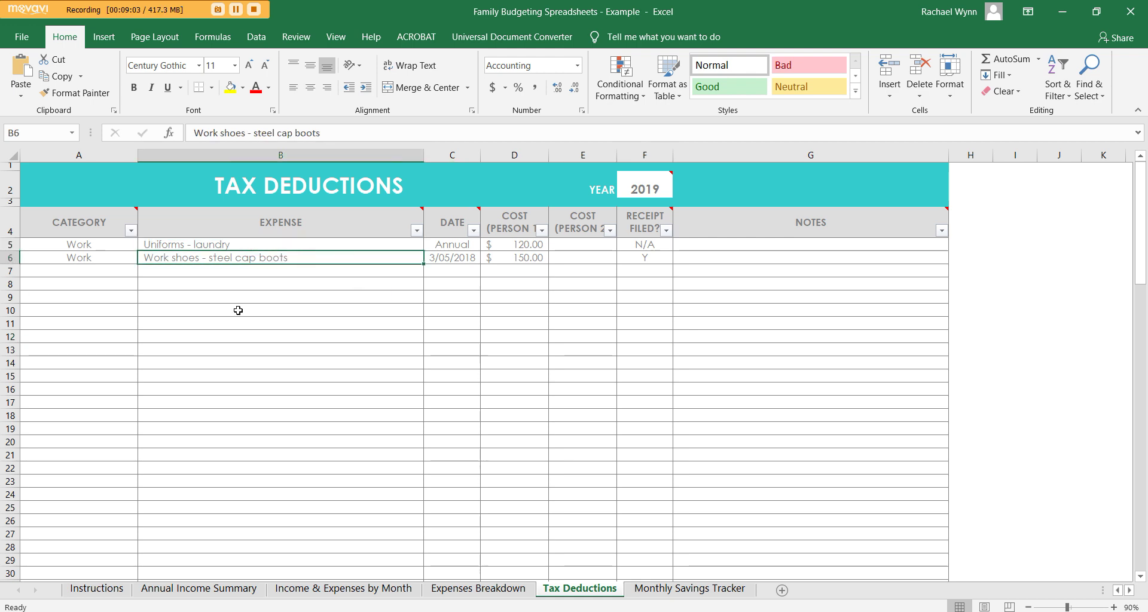
click(660, 257)
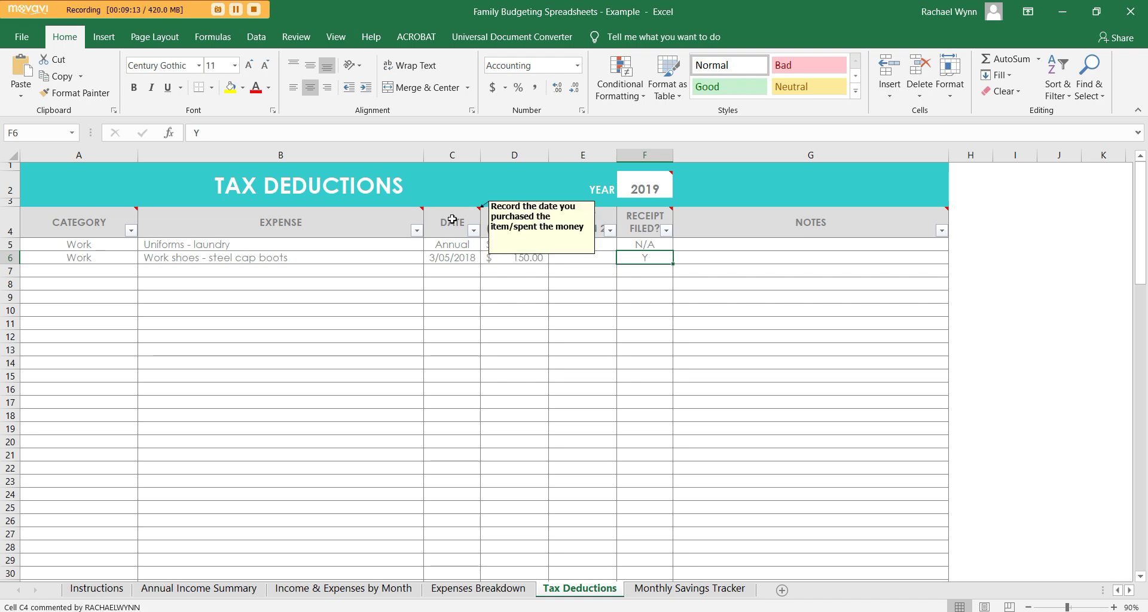
- Review the Monthly Savings Tracker sheet's New Car and Savings Goal 2 headings and its annual summary chart
click(685, 589)
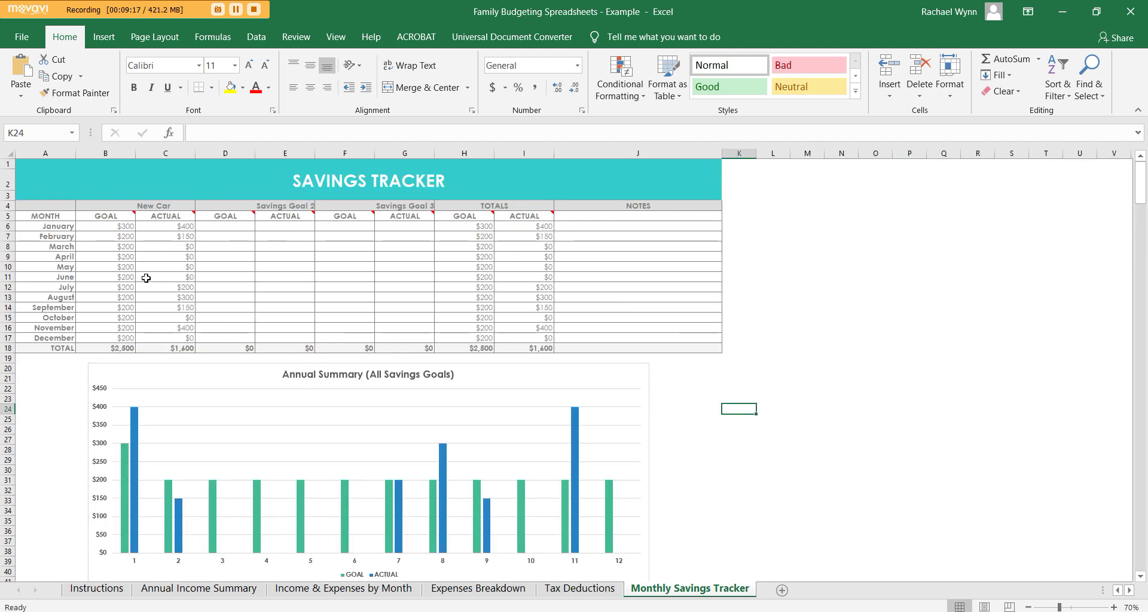
click(162, 206)
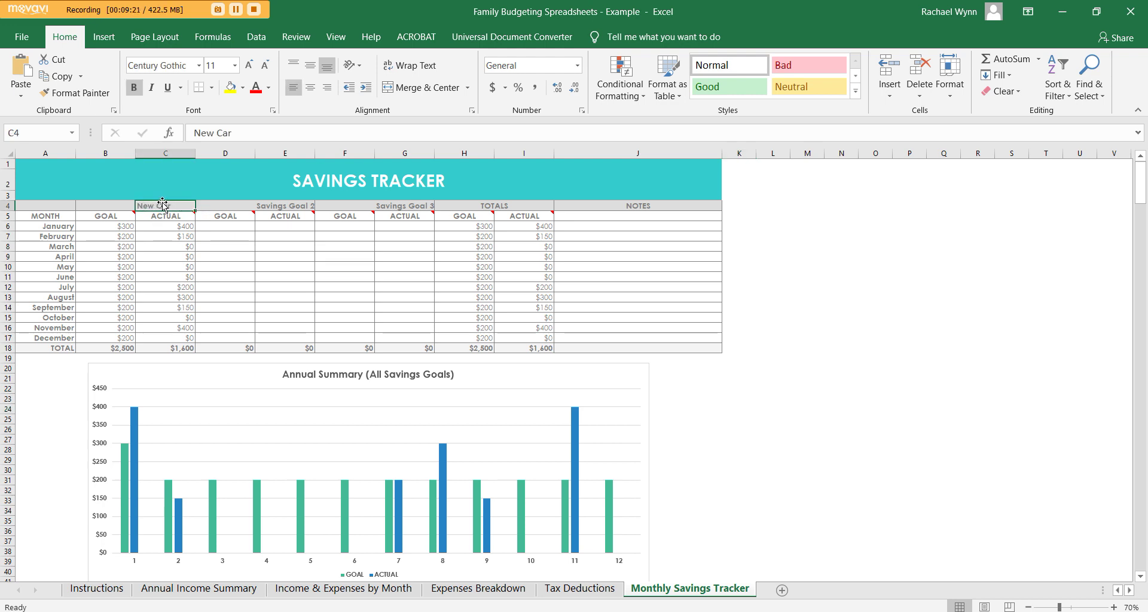
click(278, 206)
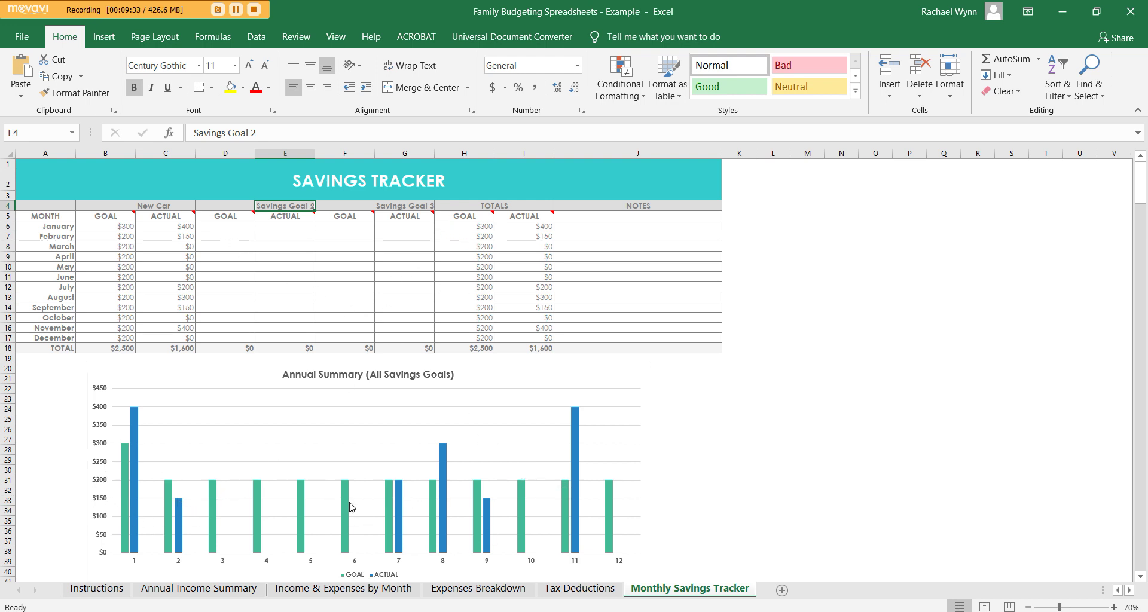
scroll(332, 493, down, 1)
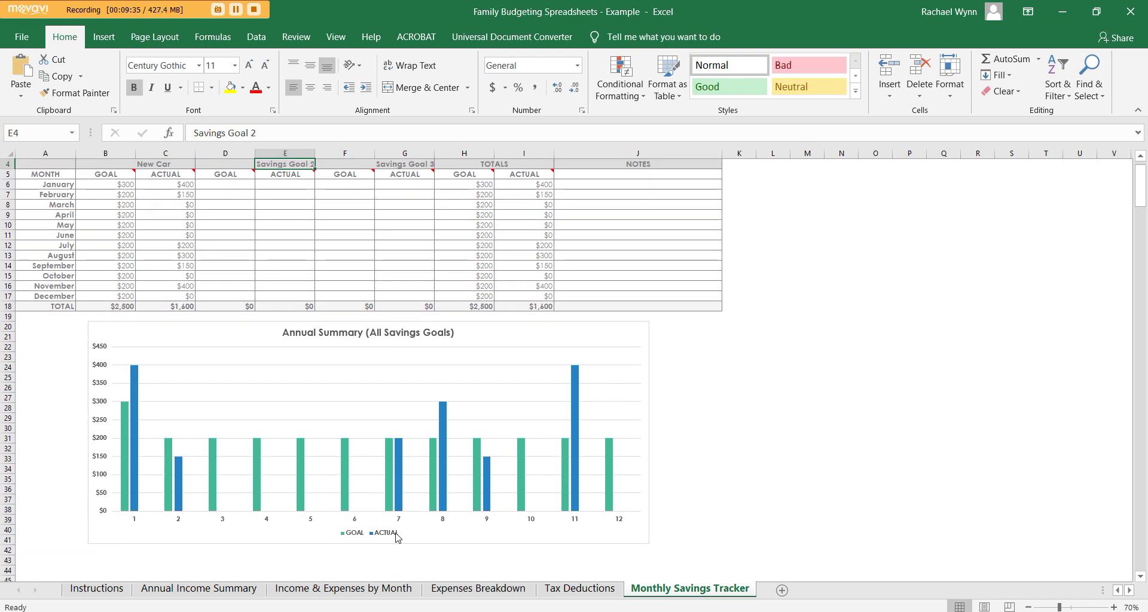
mouse_move(302, 483)
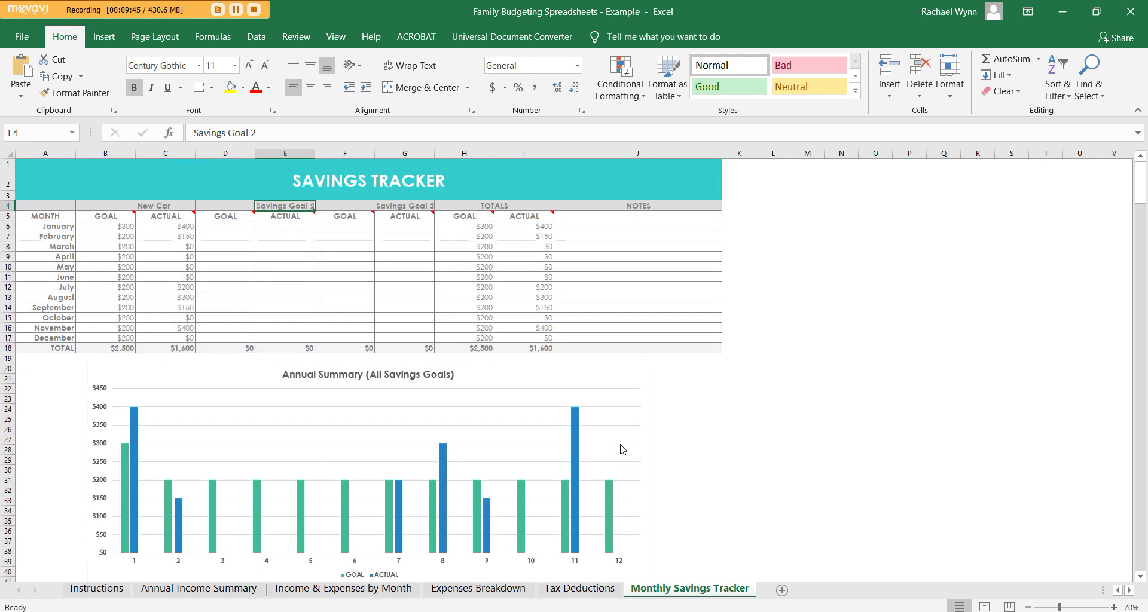
scroll(620, 448, up, 1)
- Check the January actual balance formula on the Annual Income Summary sheet against the Income & Expenses by Month sheet
click(239, 589)
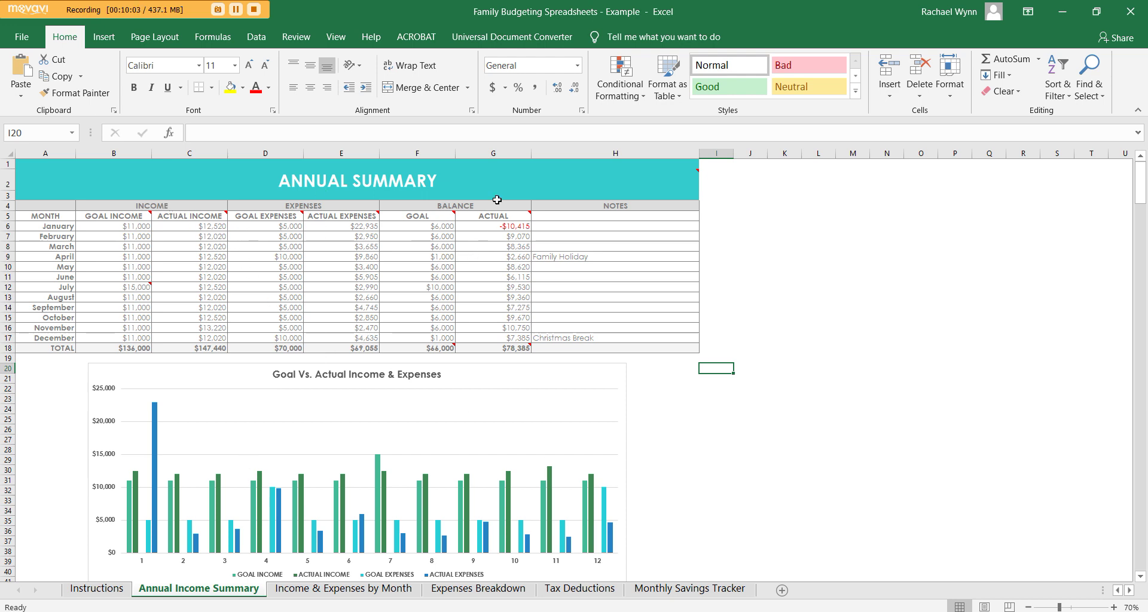
click(487, 225)
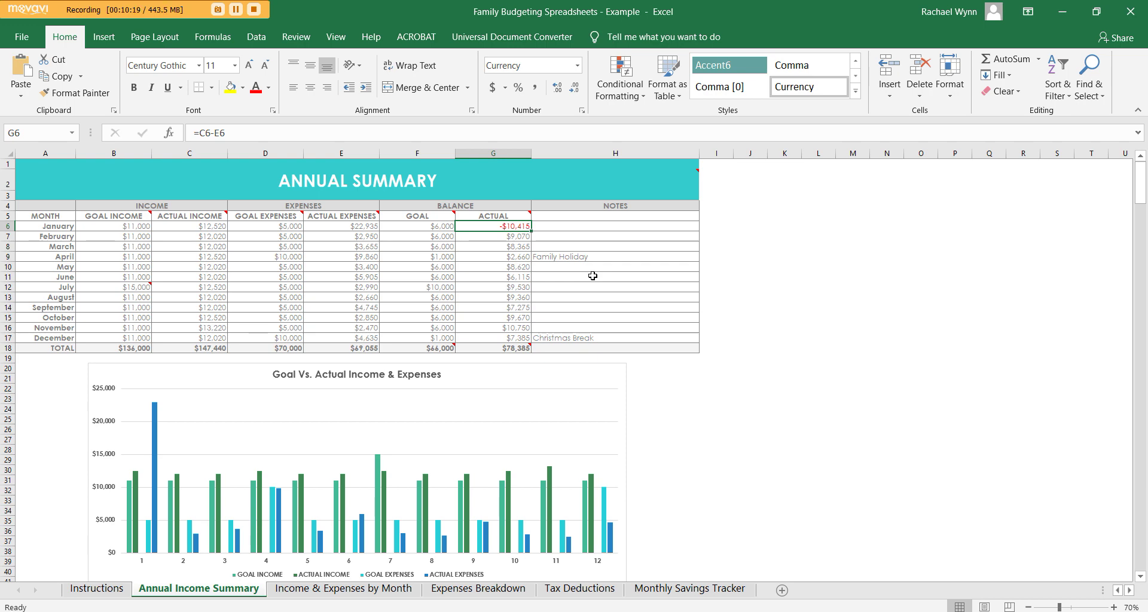
click(389, 589)
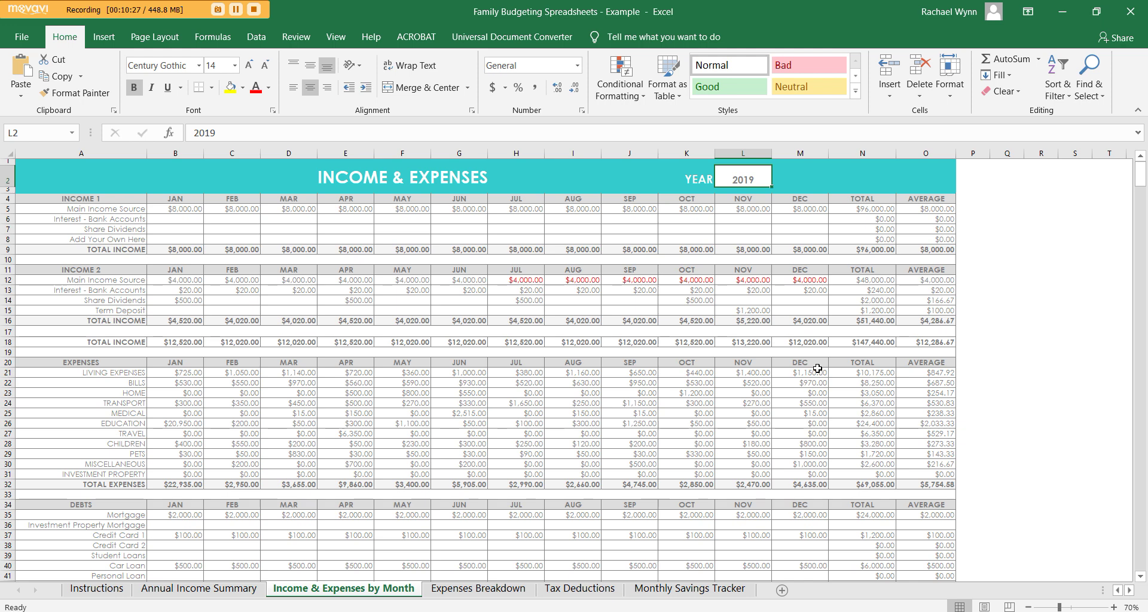
click(198, 589)
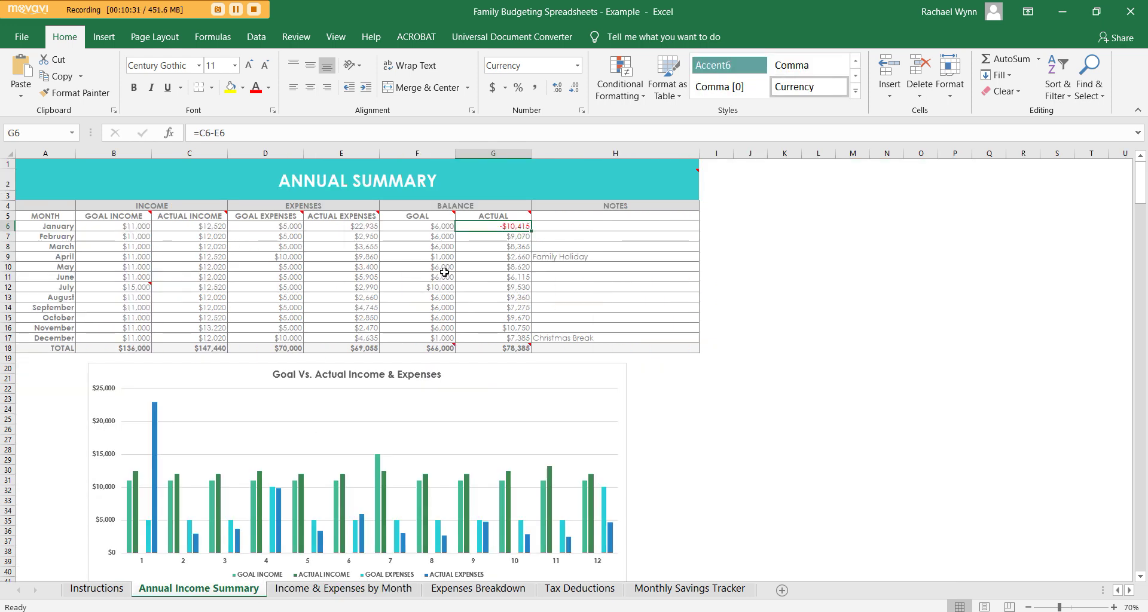
- Review the April and December notes and the Goal Vs. Actual Income & Expenses chart on the Annual Income Summary sheet
click(602, 257)
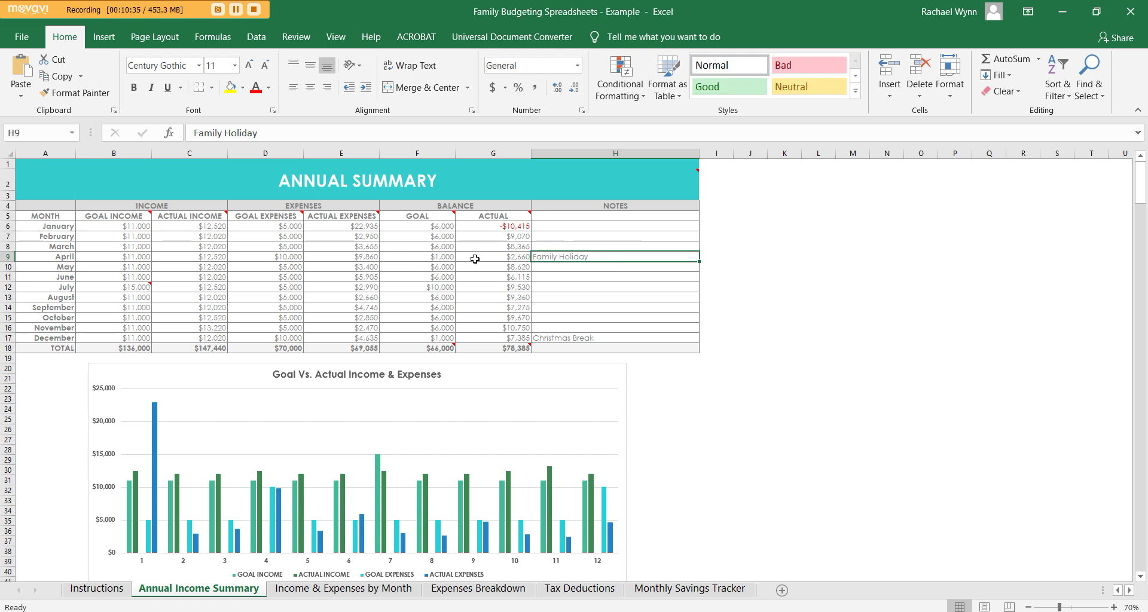
click(591, 336)
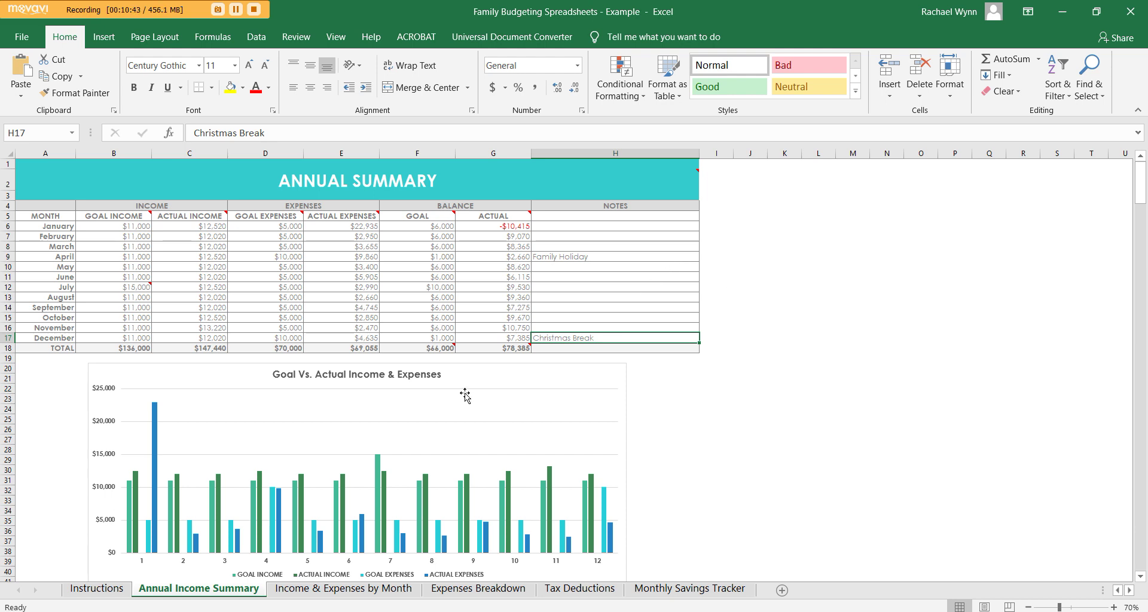
scroll(463, 406, down, 1)
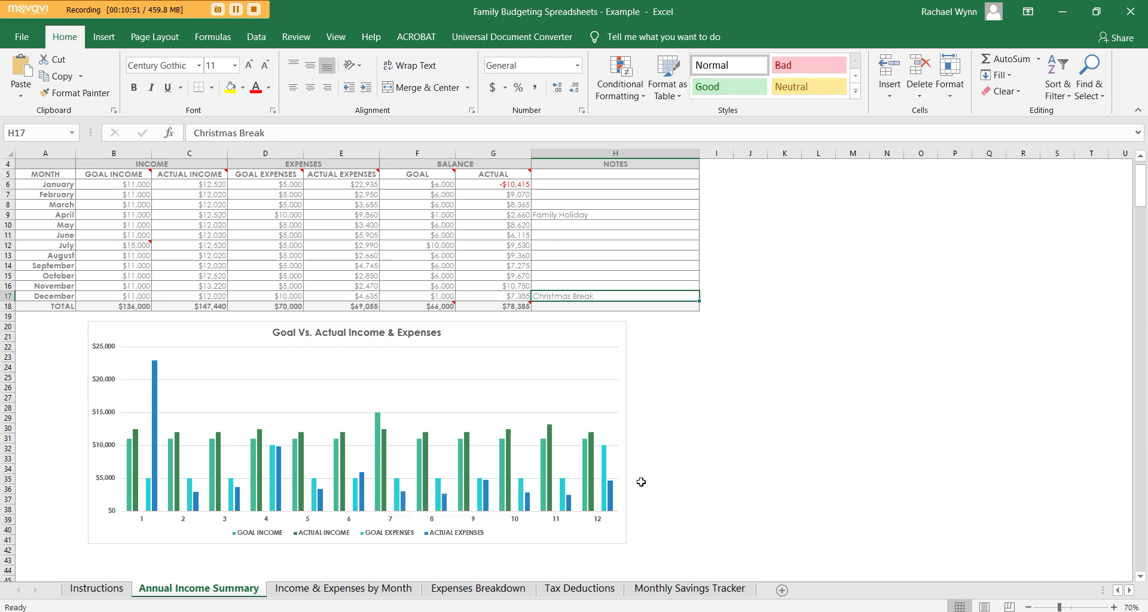
- Try a purple solid fill for the chart's Goal Expenses series and undo the colour change
click(605, 466)
double_click(605, 468)
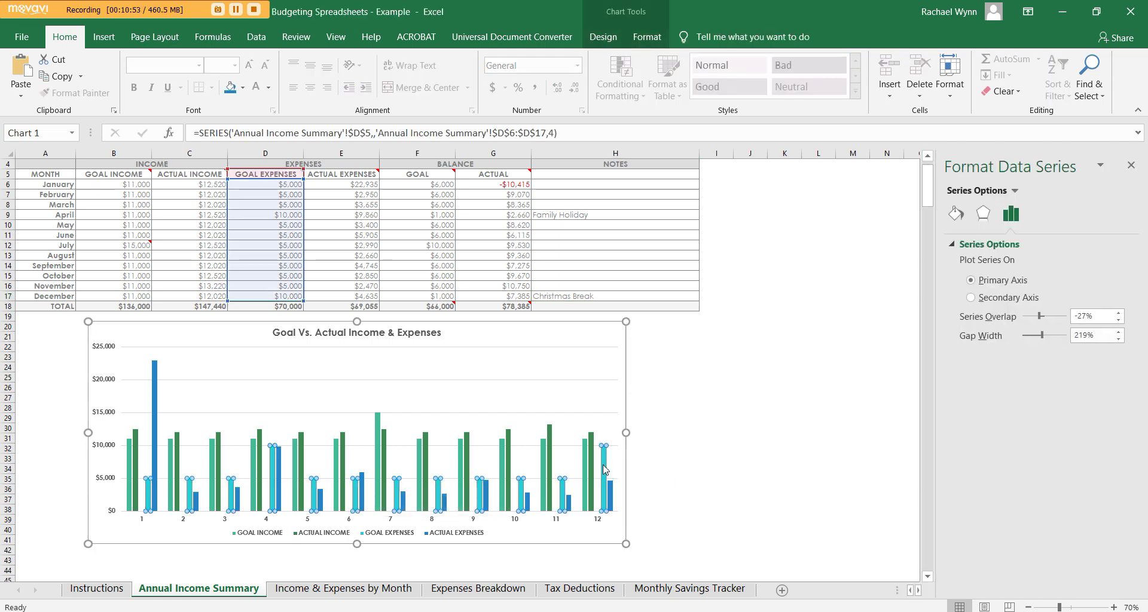
click(955, 213)
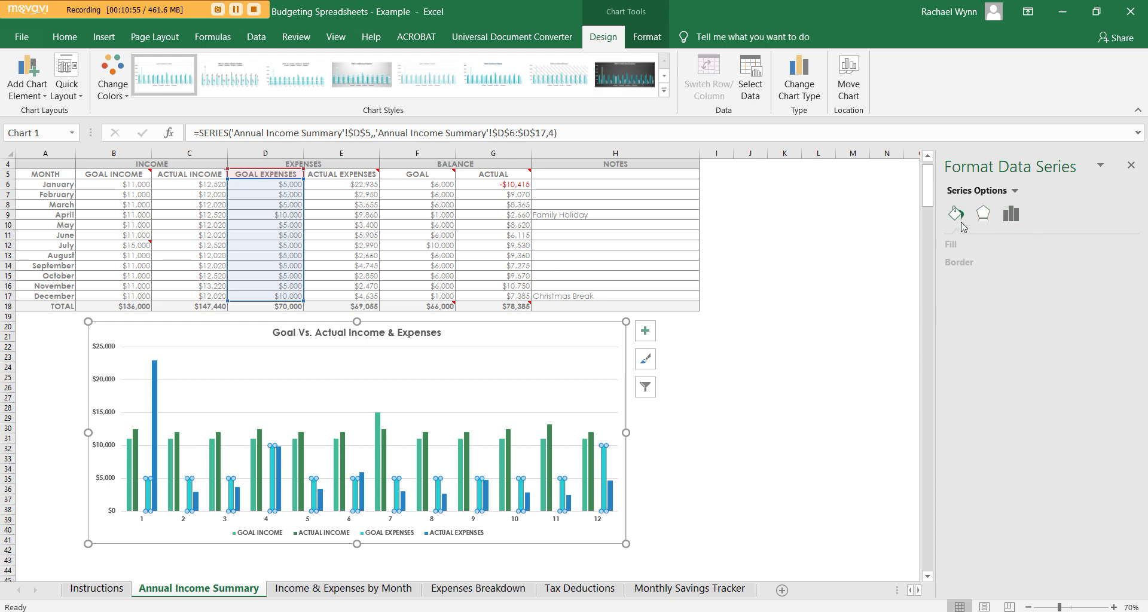
click(1040, 246)
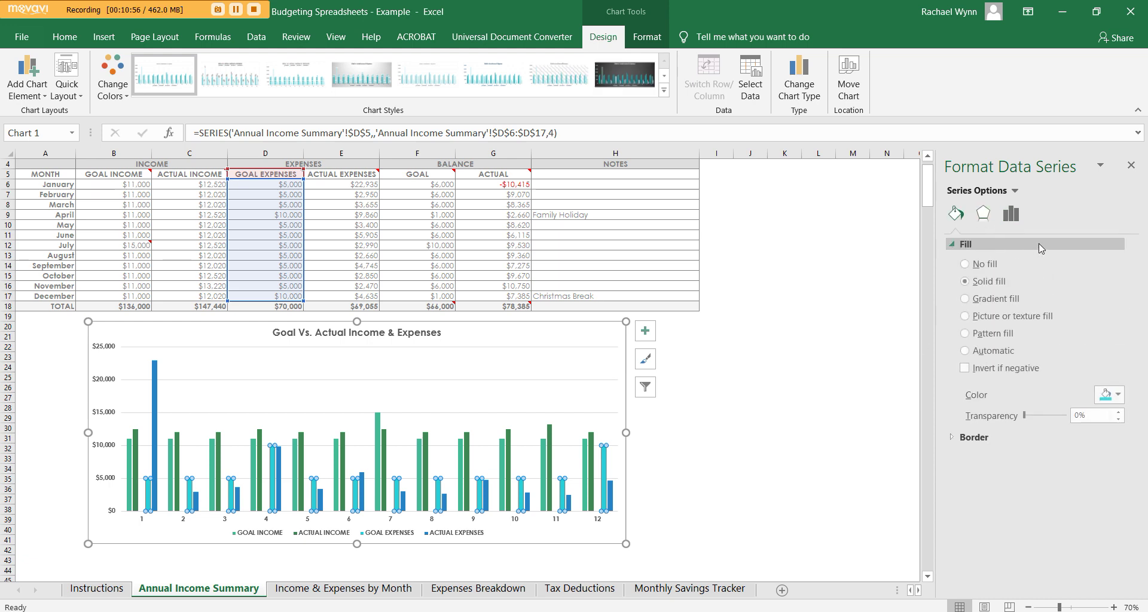
click(1117, 394)
click(1091, 536)
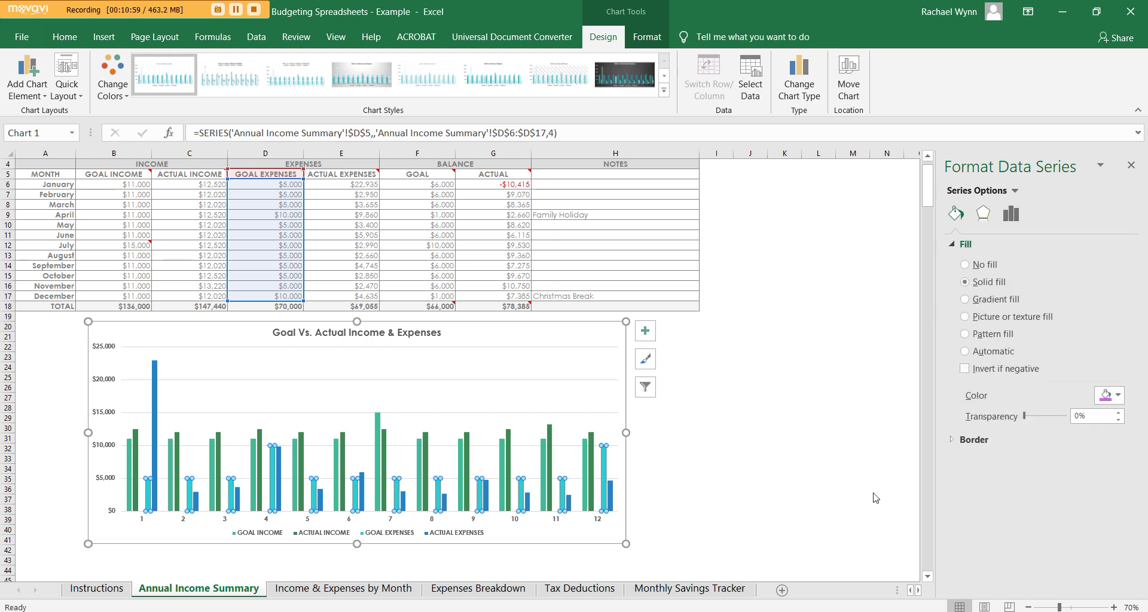
key(ctrl+z)
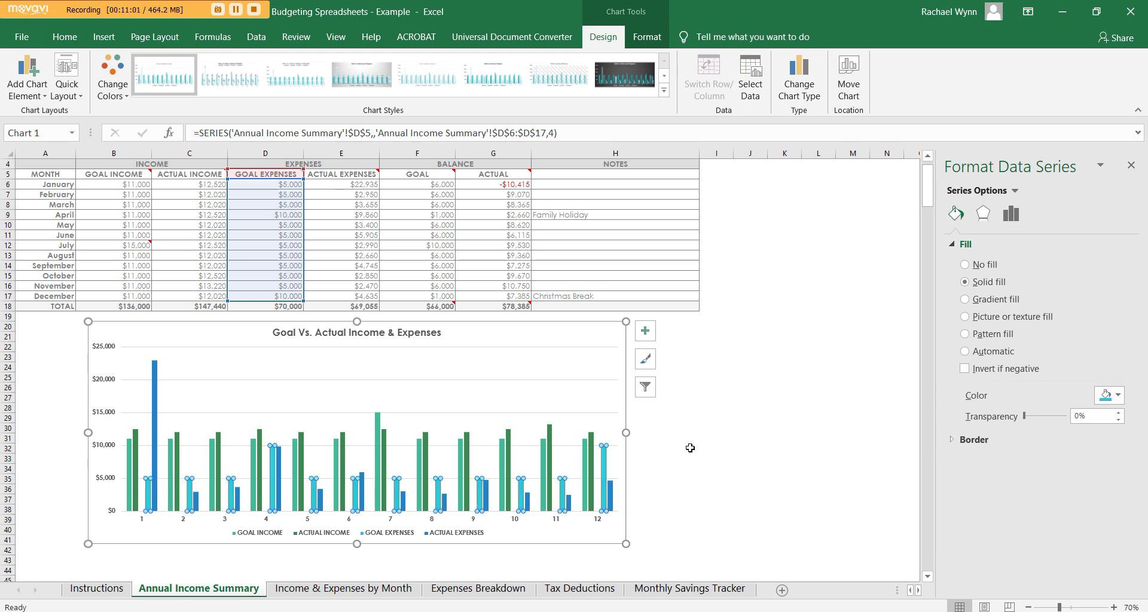
- Return to the Instructions sheet to read the spreadsheet tips, and close the Format Shape pane
click(732, 438)
scroll(703, 388, up, 1)
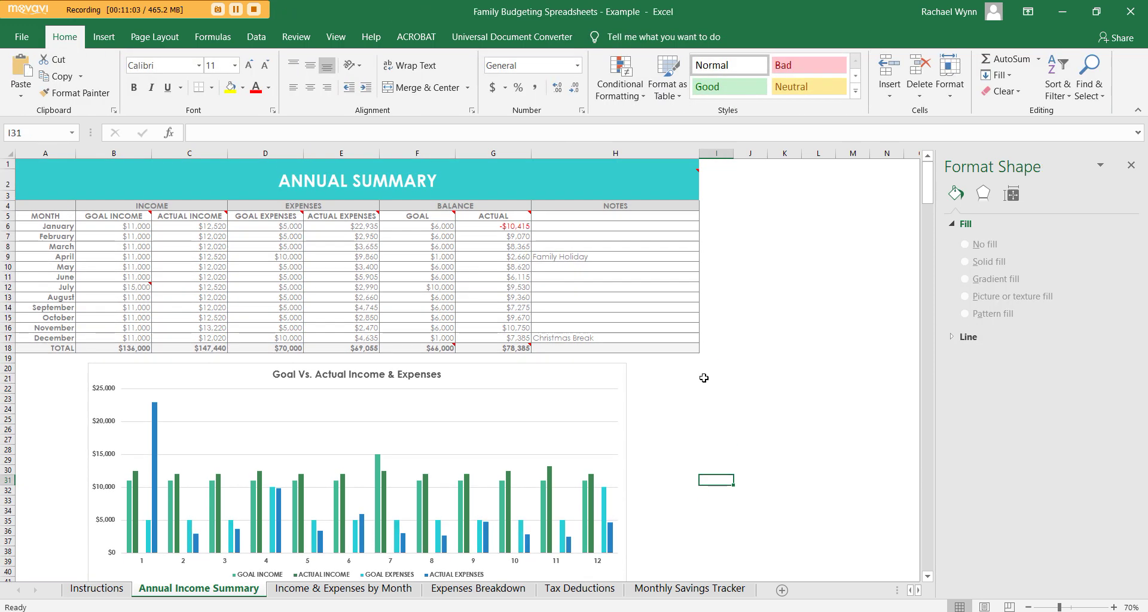
click(124, 589)
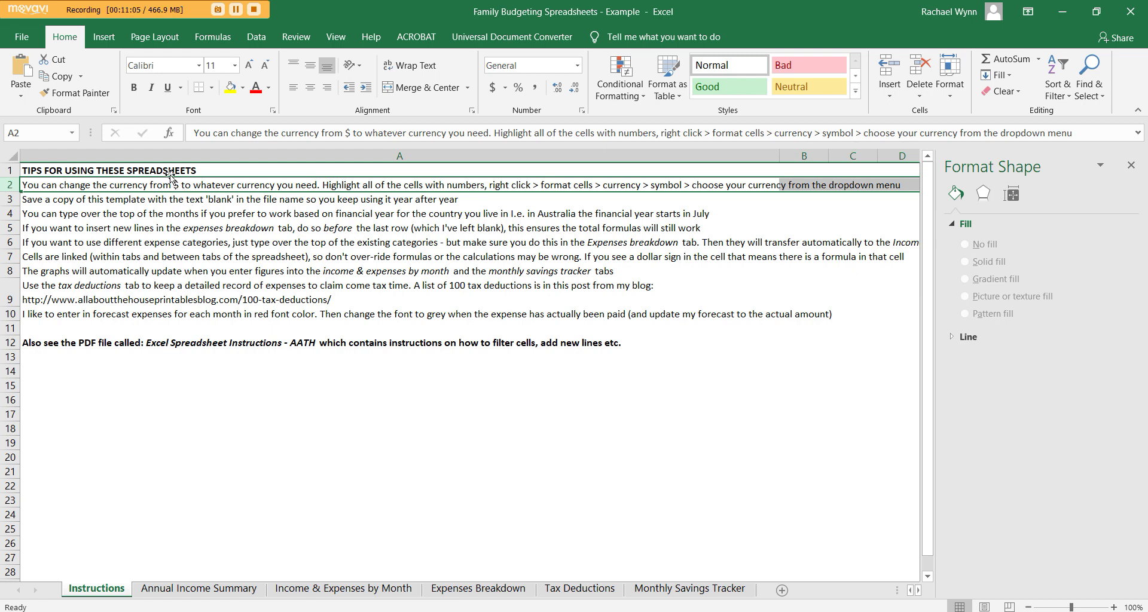
click(1130, 165)
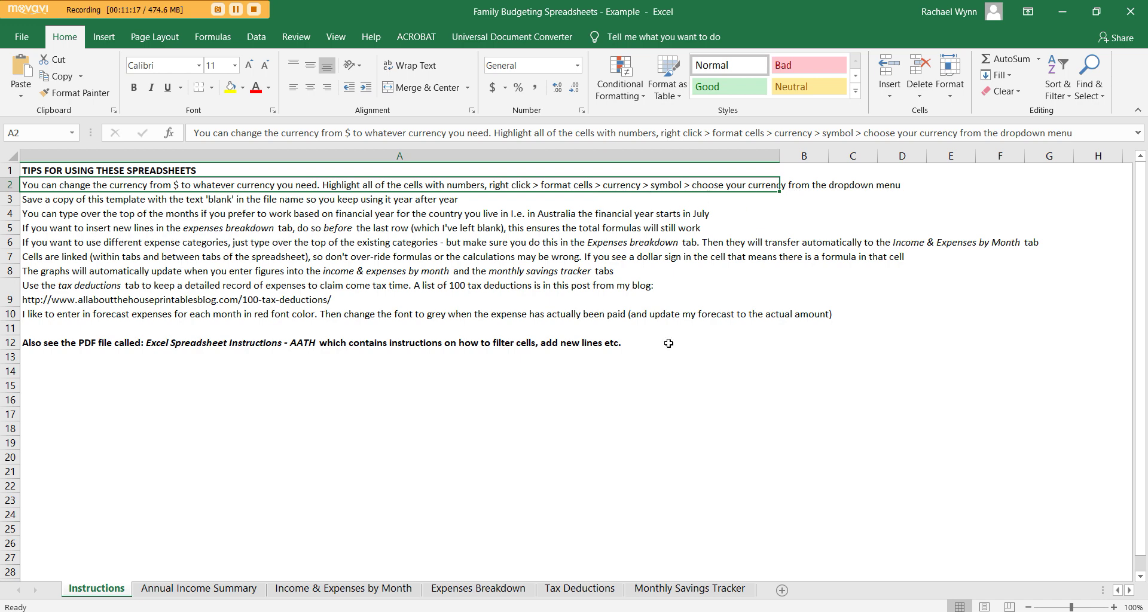
- Change the currency symbol of the July Living Expenses cell on Income & Expenses by Month to £ English (United Kingdom)
click(327, 587)
right_click(517, 372)
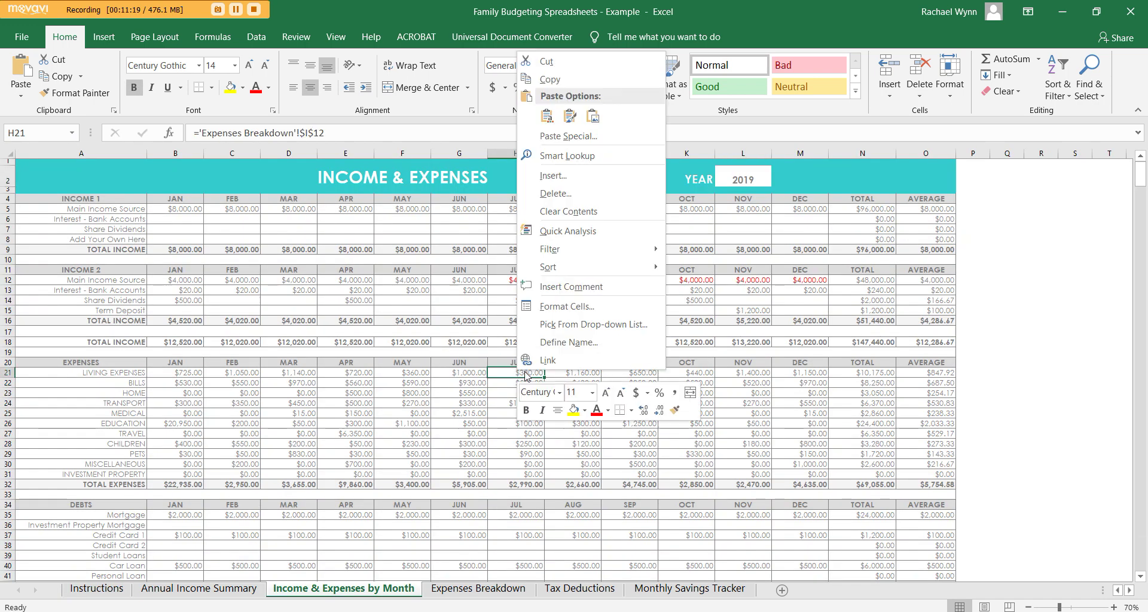
click(555, 306)
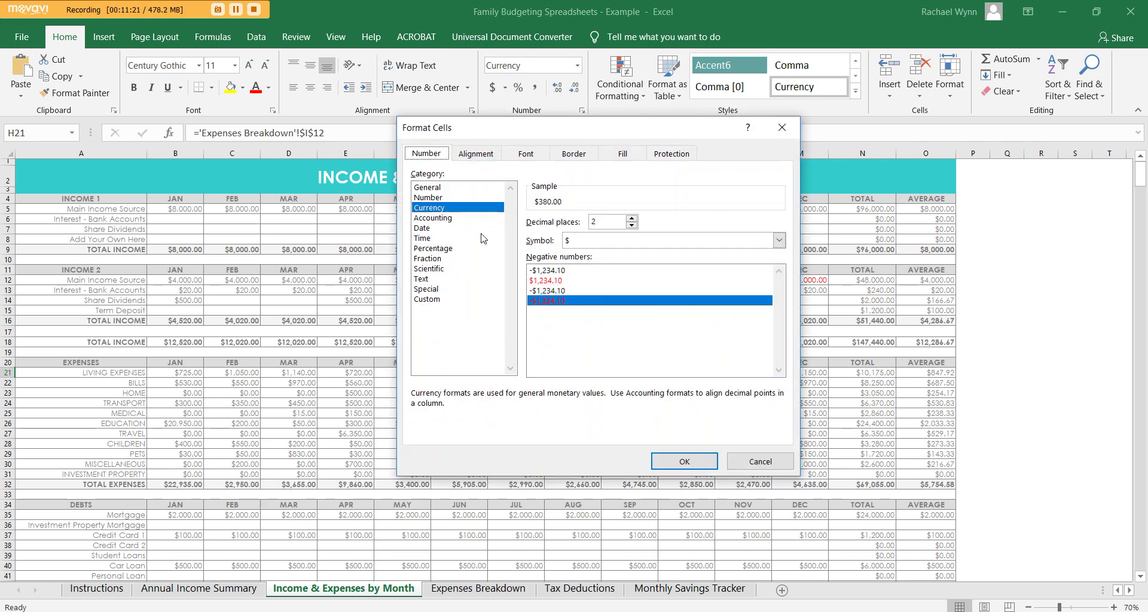
click(779, 240)
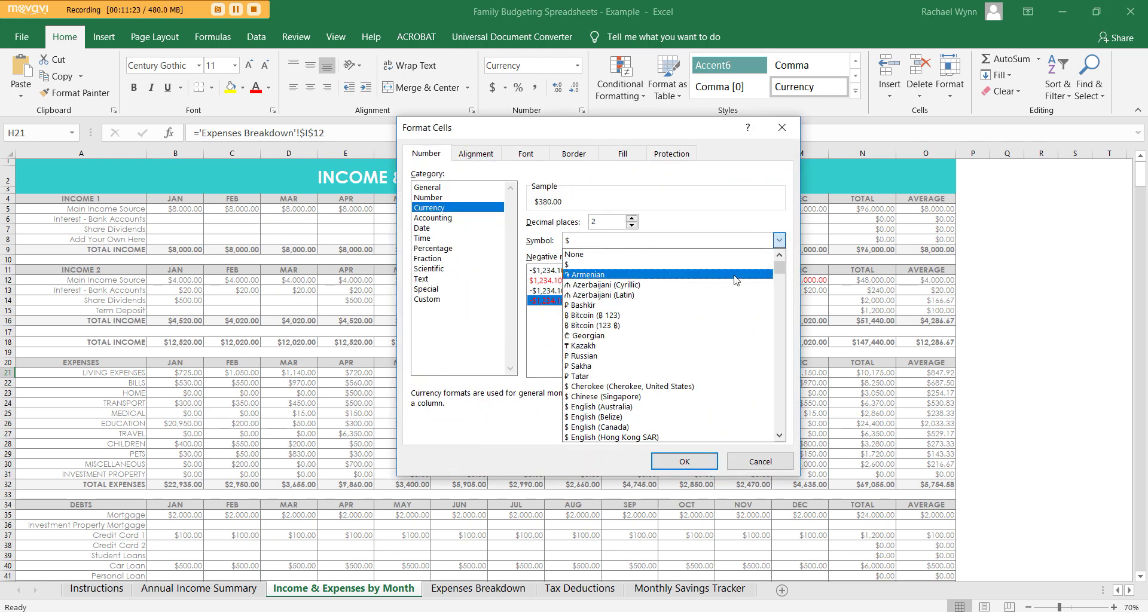
drag(780, 266, 777, 329)
scroll(725, 328, up, 8)
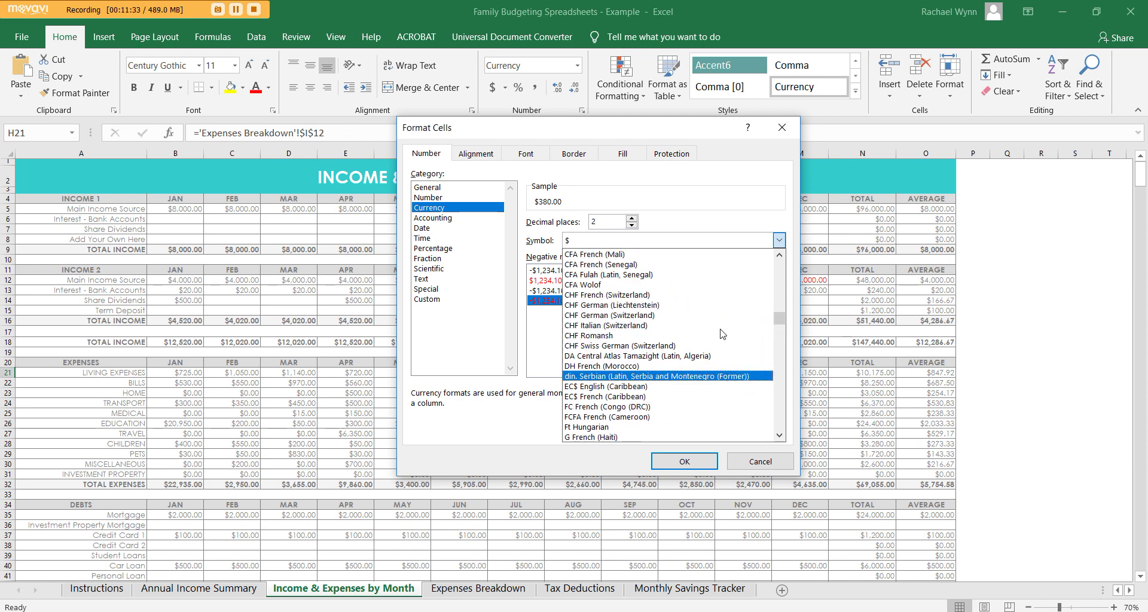
drag(779, 314, 804, 278)
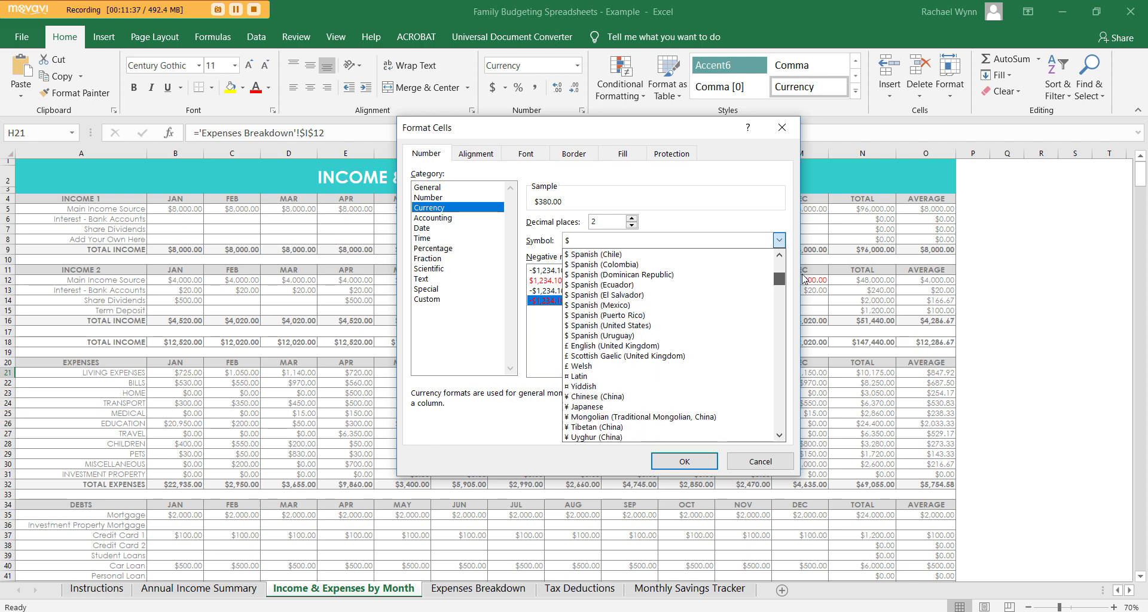
click(676, 345)
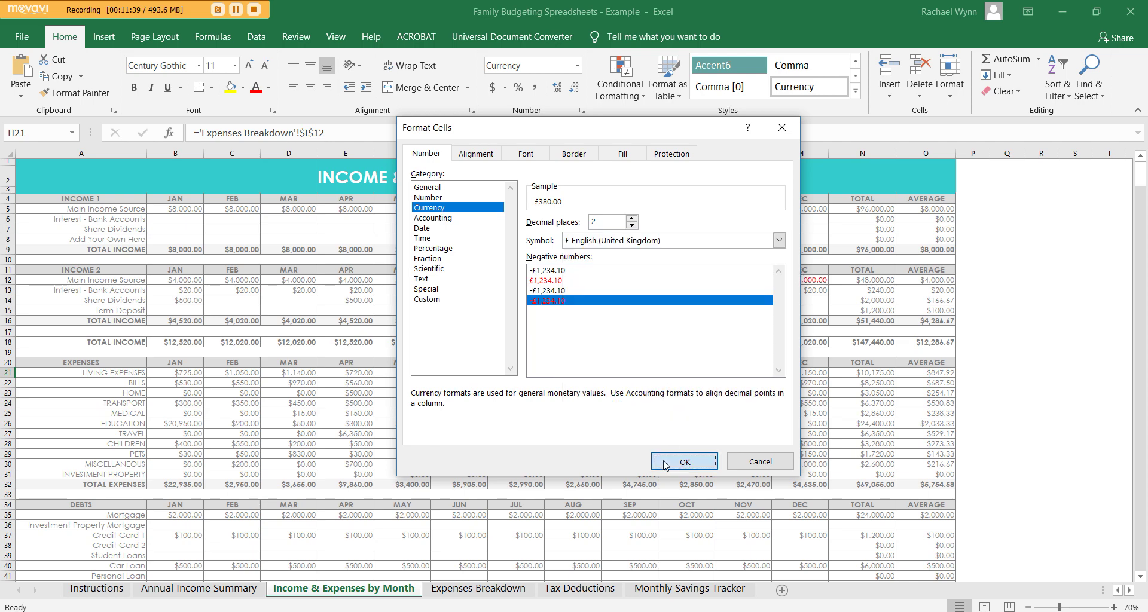
click(684, 461)
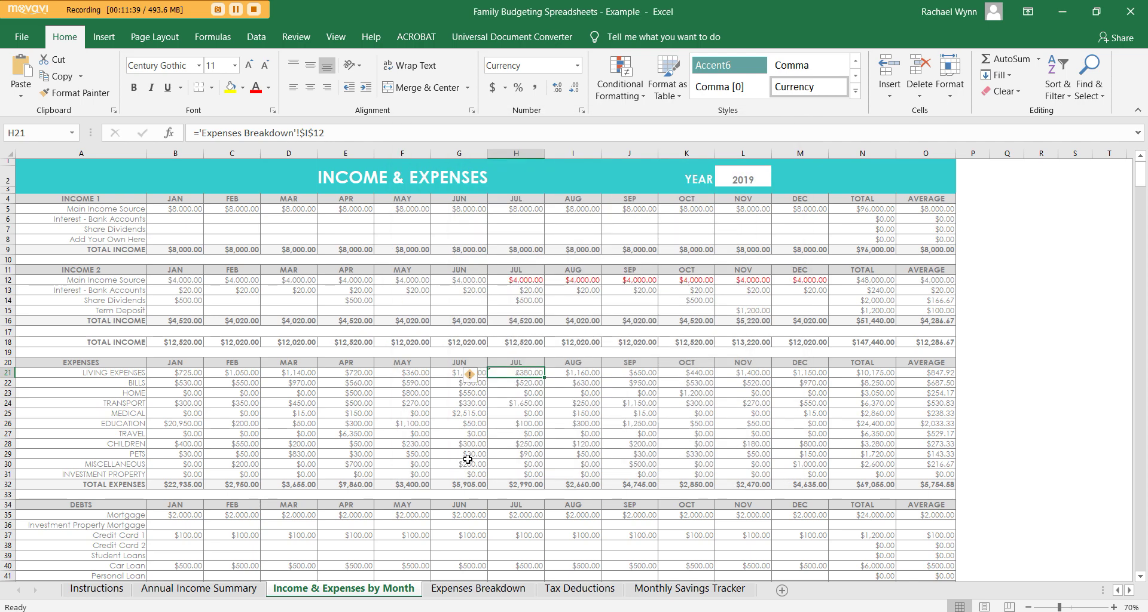
- Inspect the July Living Expenses cell's currency symbol up close and dismiss the mail notification
click(1113, 606)
click(1113, 606)
click(1113, 607)
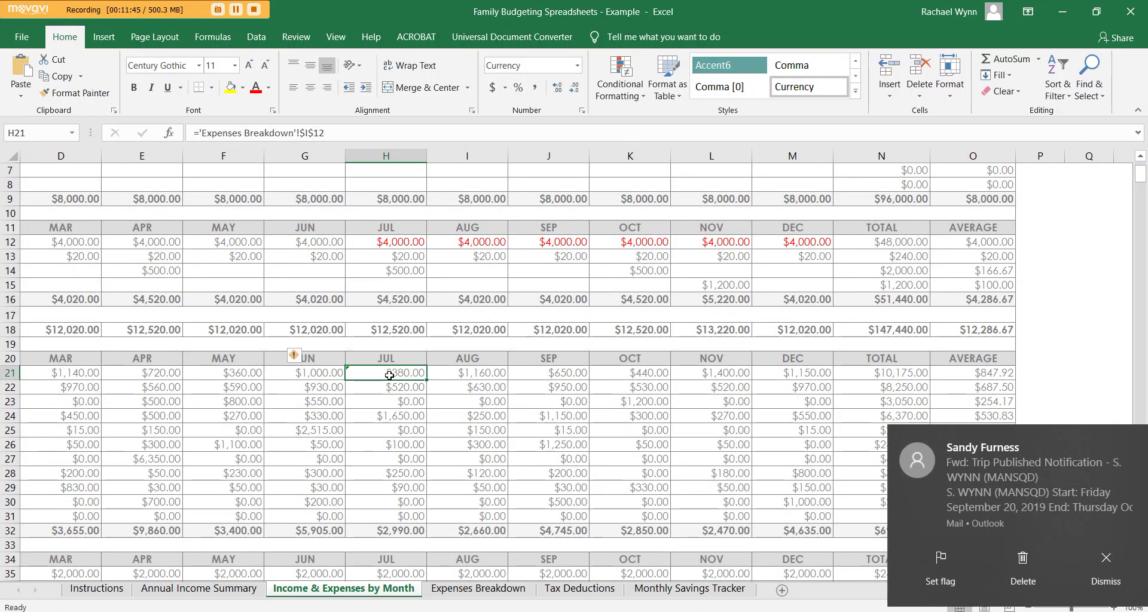
scroll(633, 397, down, 1)
click(1122, 441)
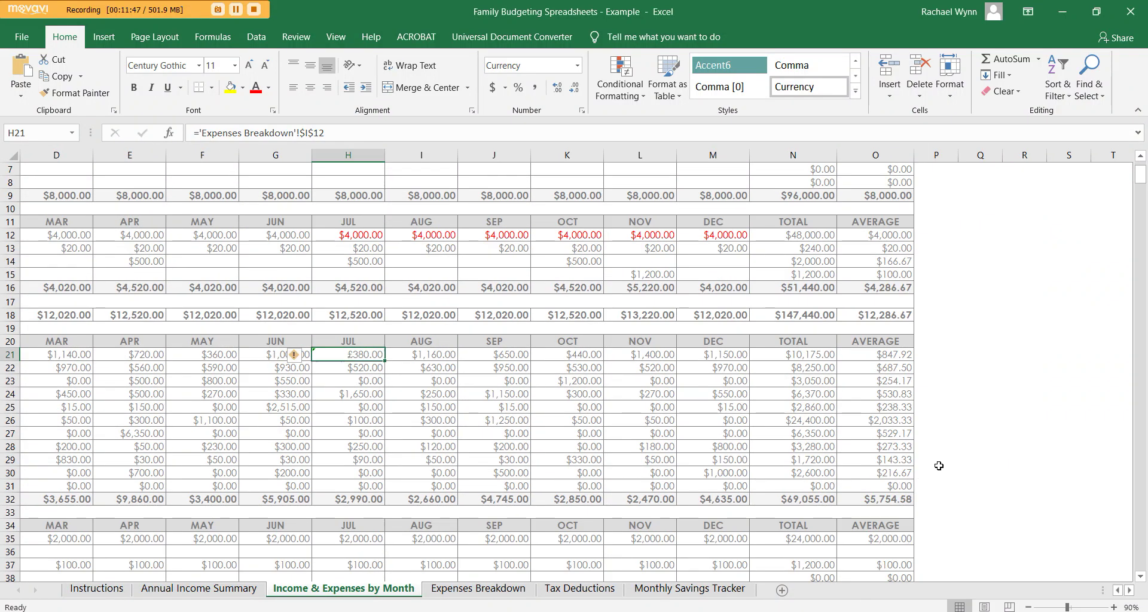
- Zoom the sheet out to 60%, select all its figures, view their Currency format options, and cancel without applying a change
click(1027, 607)
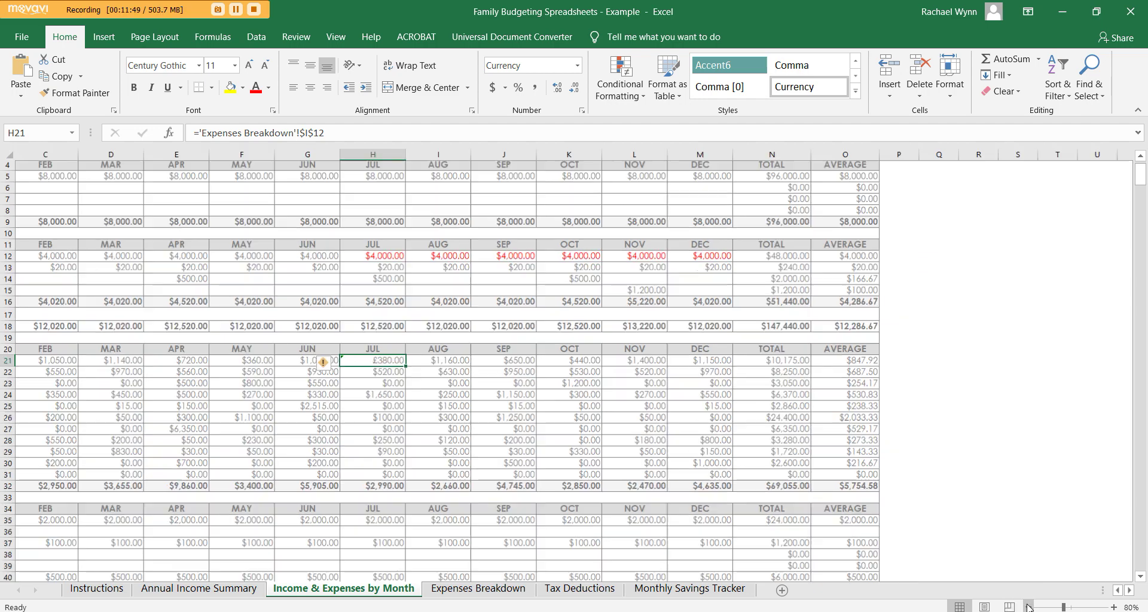
click(1027, 608)
click(1027, 607)
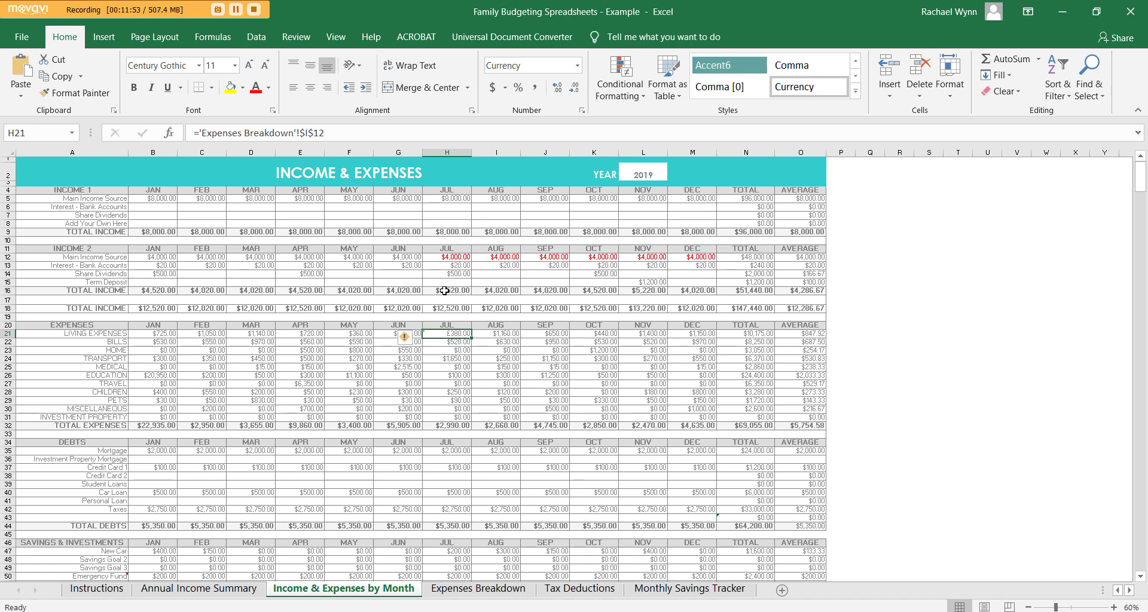
mouse_move(156, 198)
mouse_down()
mouse_move(735, 586)
mouse_move(771, 370)
mouse_up()
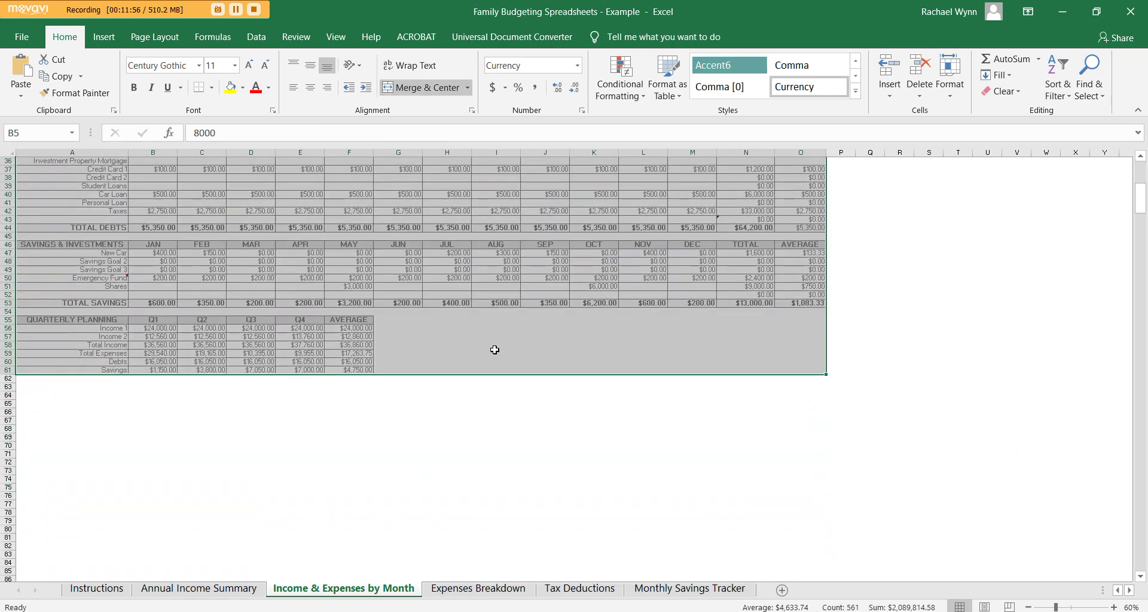
right_click(336, 355)
click(381, 288)
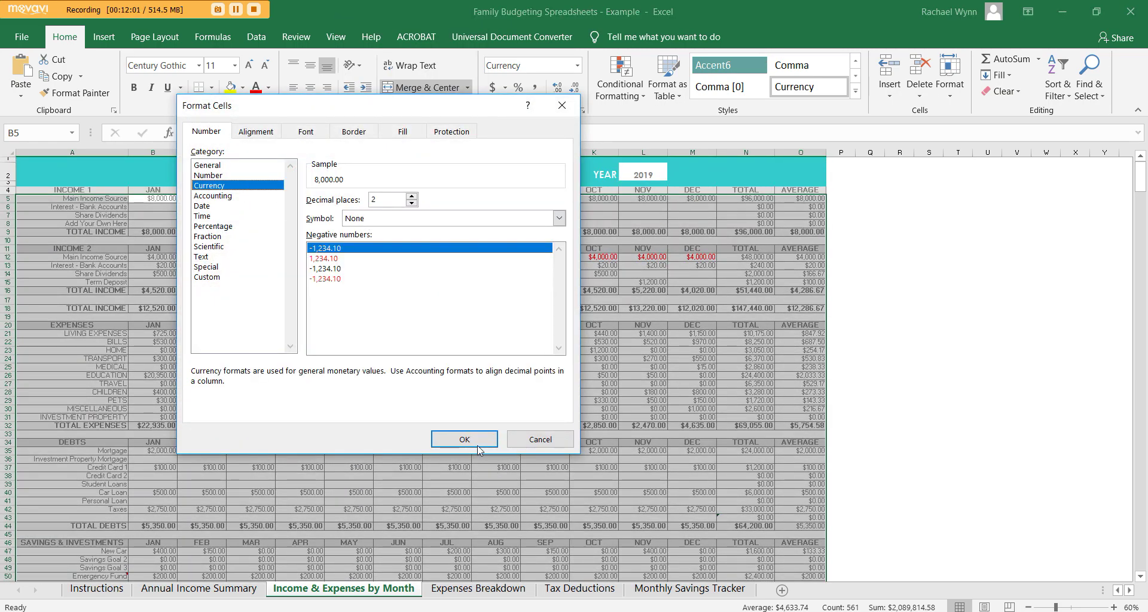
click(540, 440)
click(620, 462)
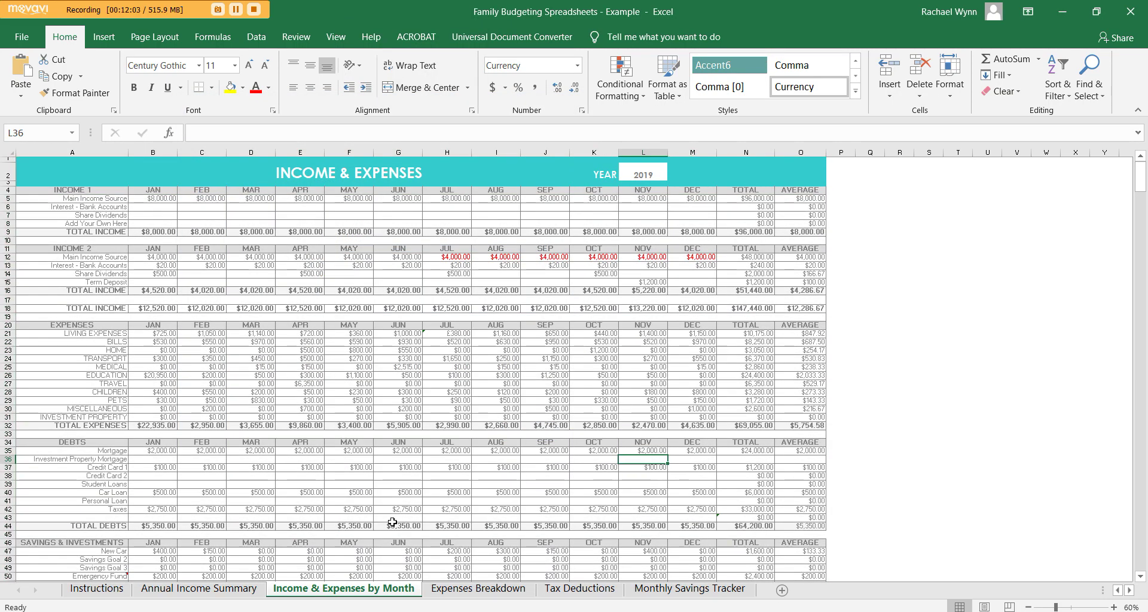
- Read the tips on the Instructions sheet about tax deductions and entering forecast expenses in red font
click(96, 589)
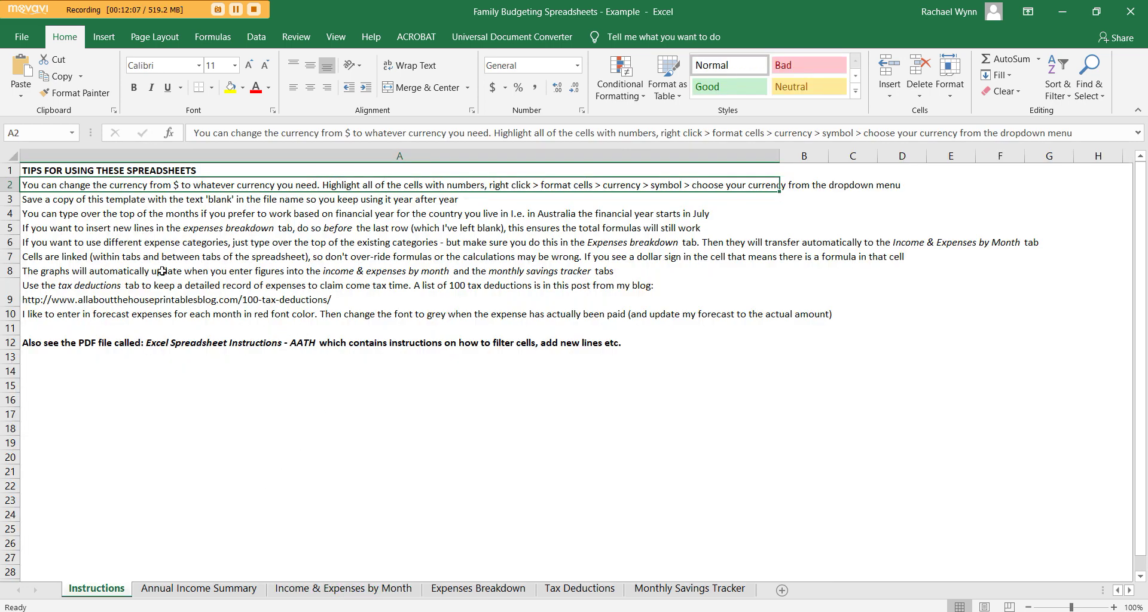
click(141, 297)
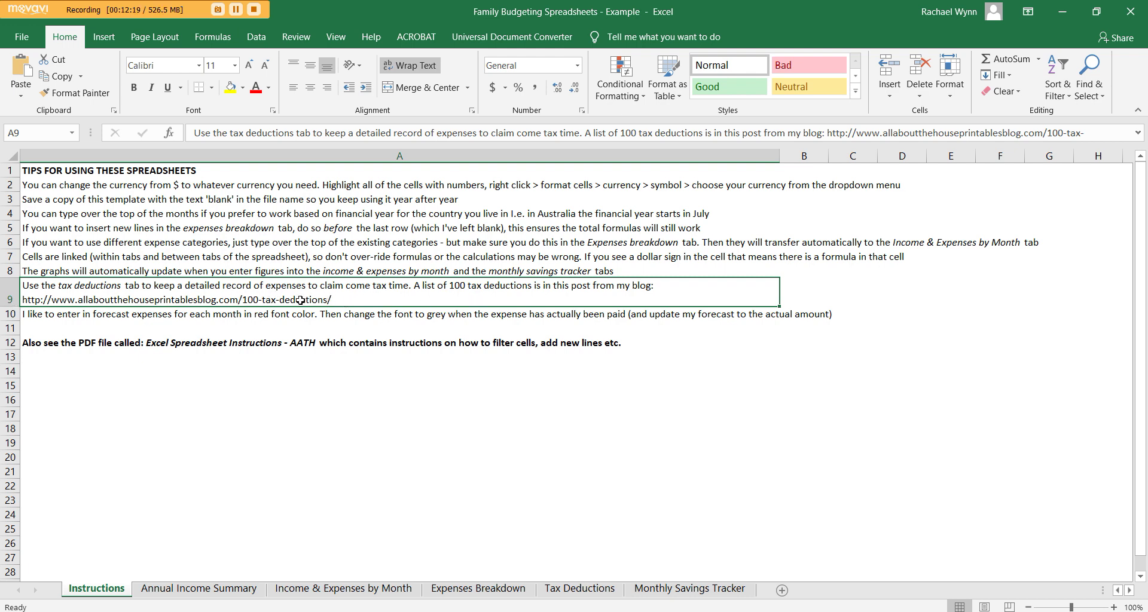
click(156, 318)
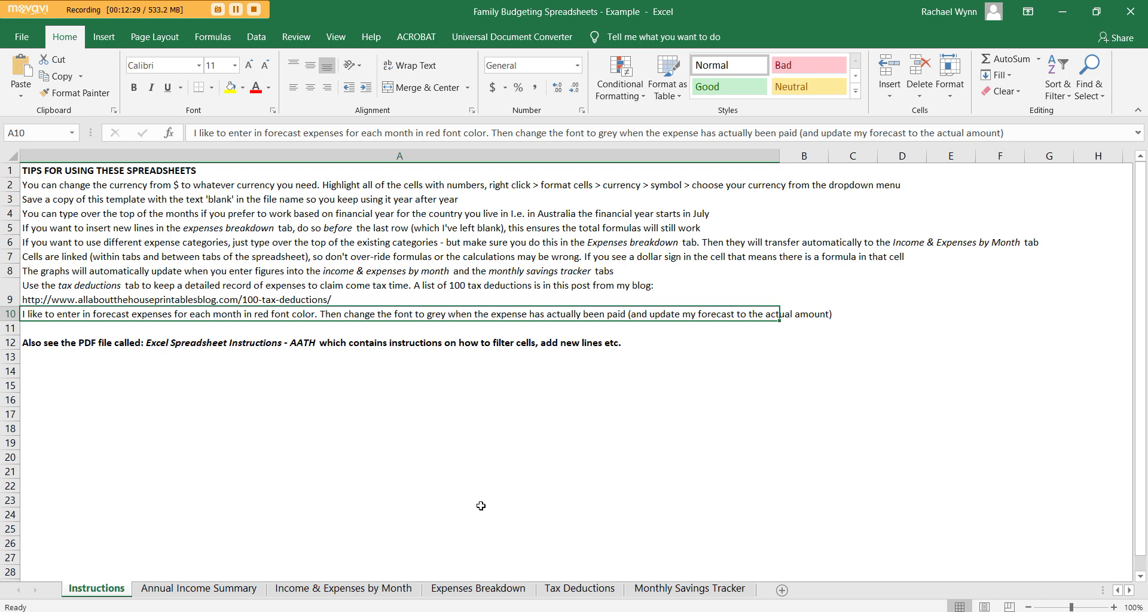
- Review the example workbook's sheets from Annual Income Summary to Monthly Savings Tracker and return to Income & Expenses by Month
click(199, 588)
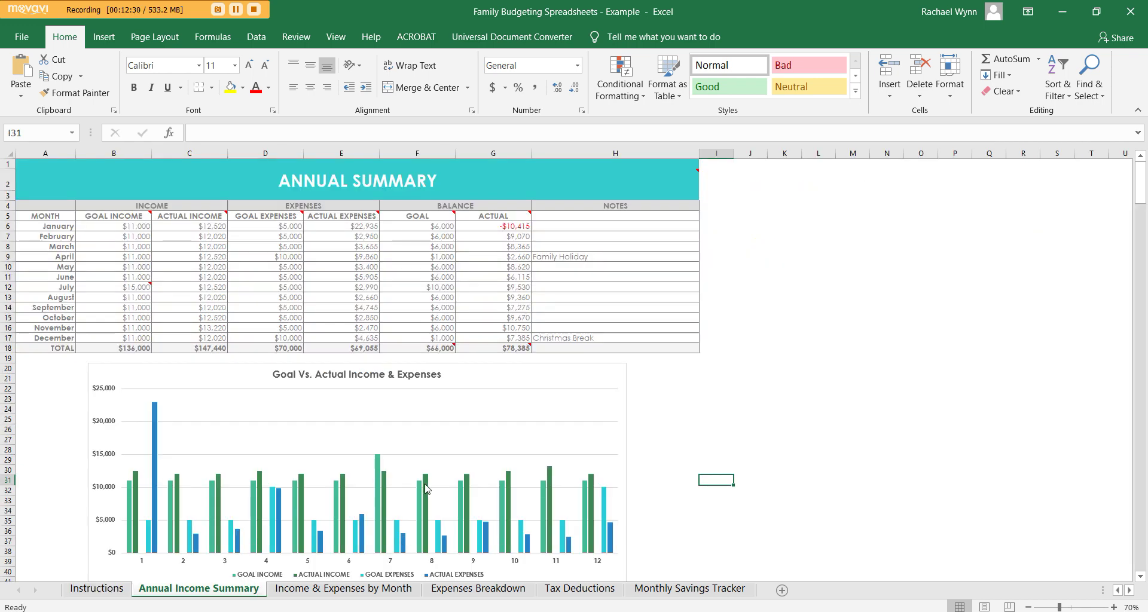
click(378, 592)
key(ctrl+Page_Down)
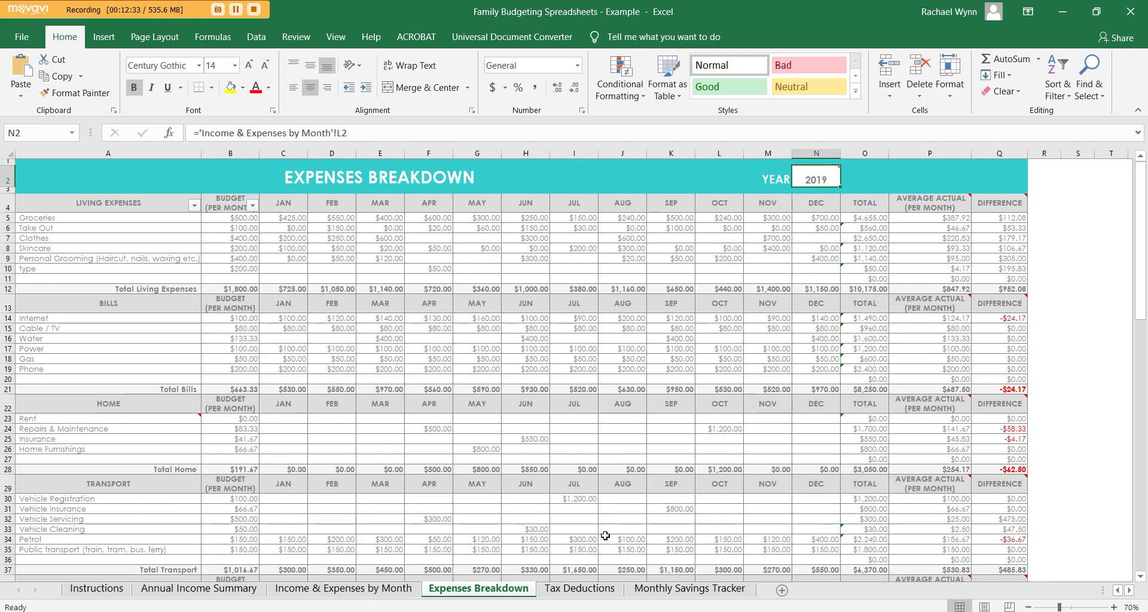
scroll(606, 524, down, 5)
scroll(606, 525, up, 5)
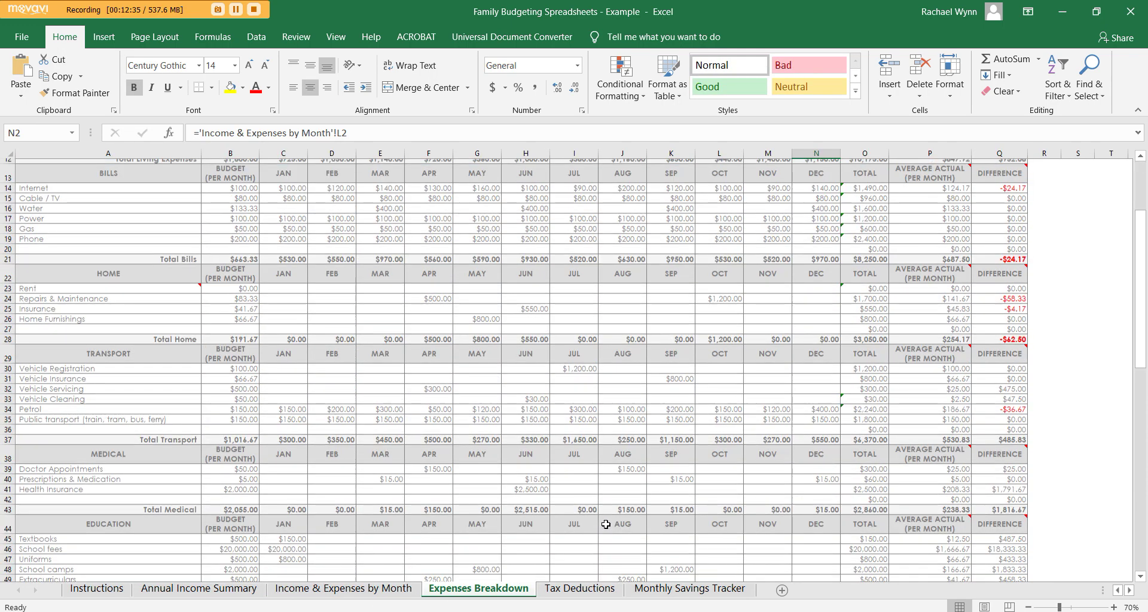
click(568, 588)
click(666, 591)
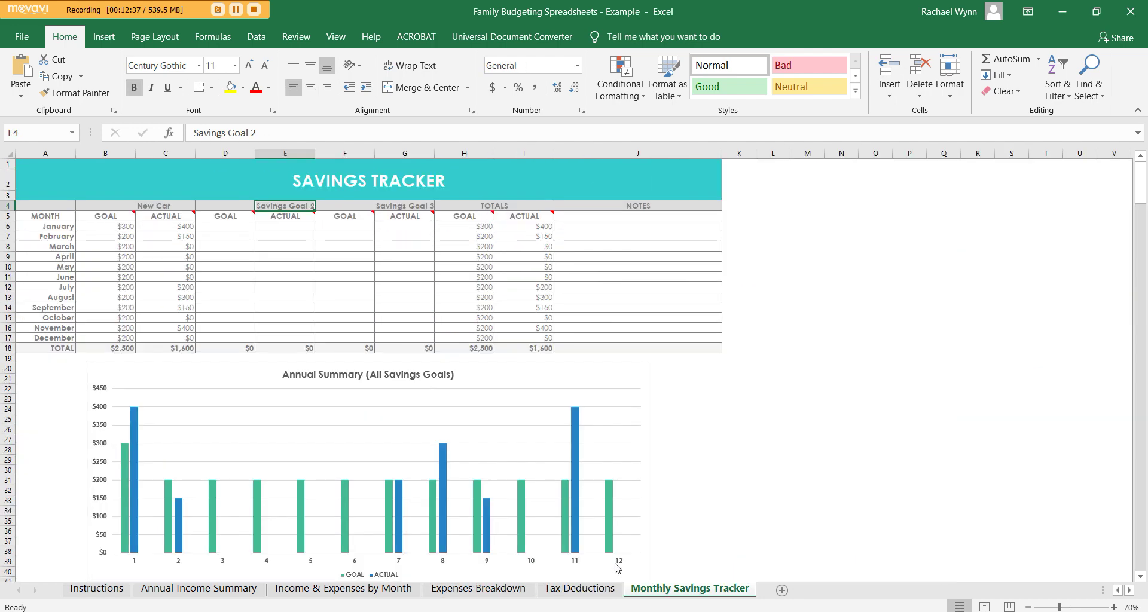
click(391, 592)
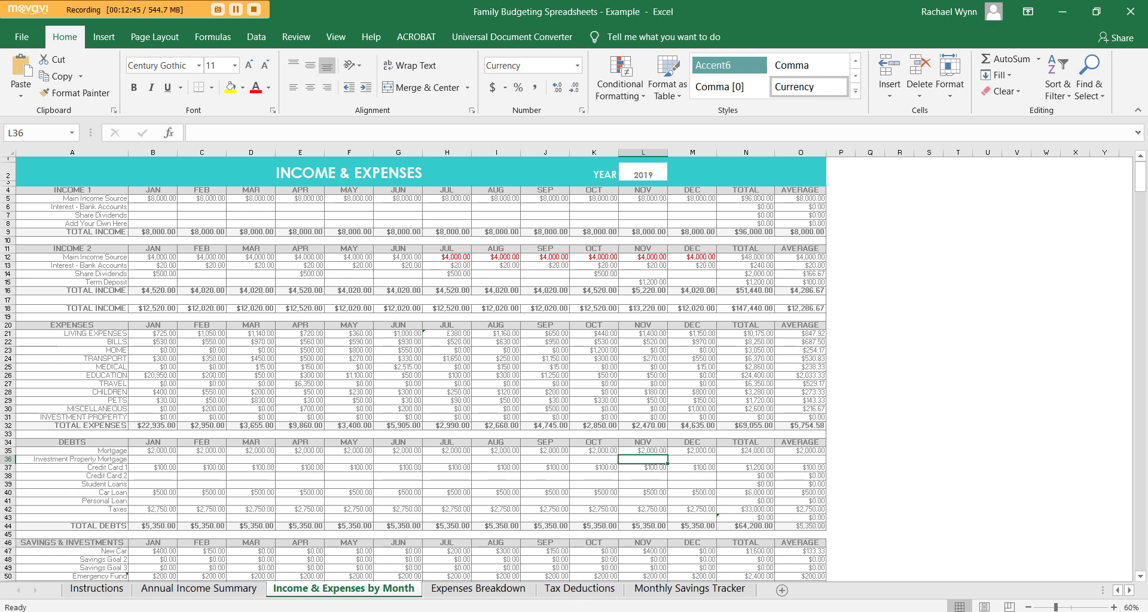
- Switch to the Family Budgeting Spreadsheets - Rainbow workbook and compare its category colours on Income & Expenses by Month and Expenses Breakdown
click(426, 519)
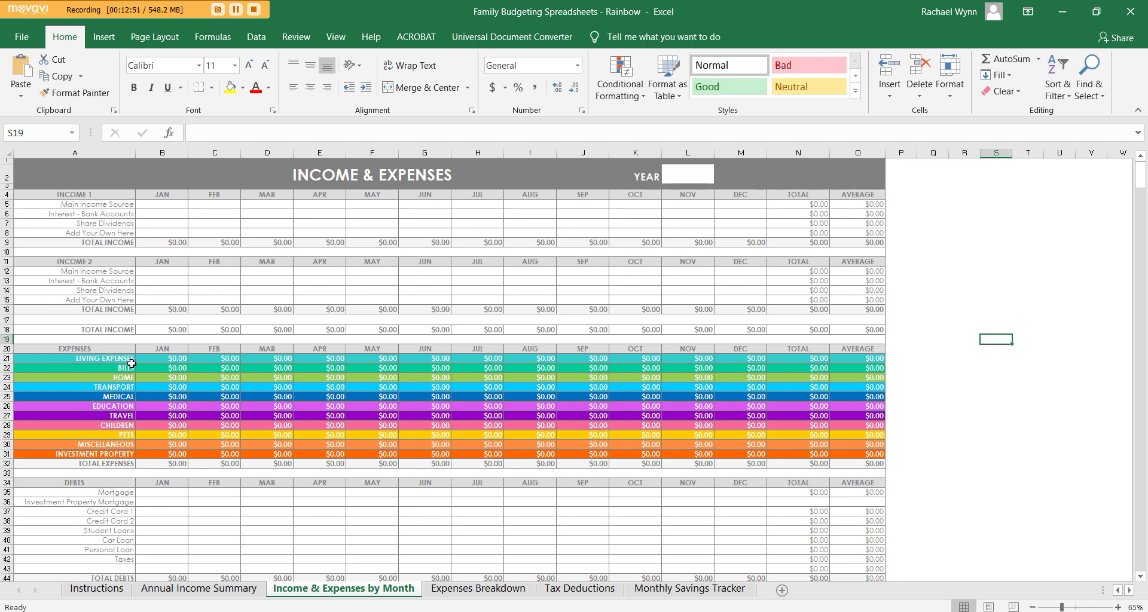
click(7, 359)
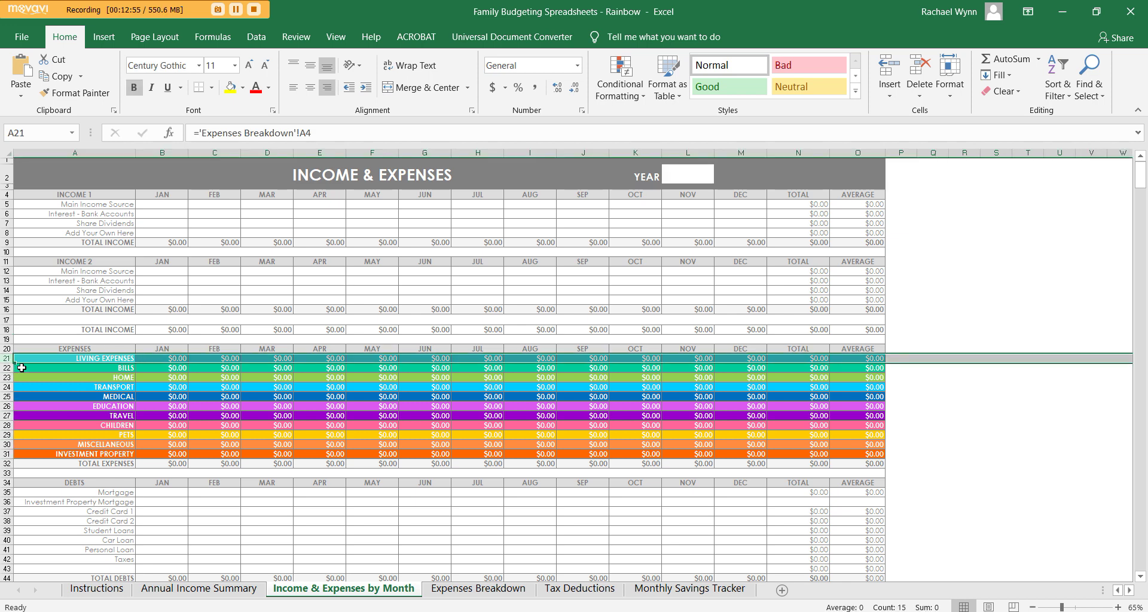
click(447, 589)
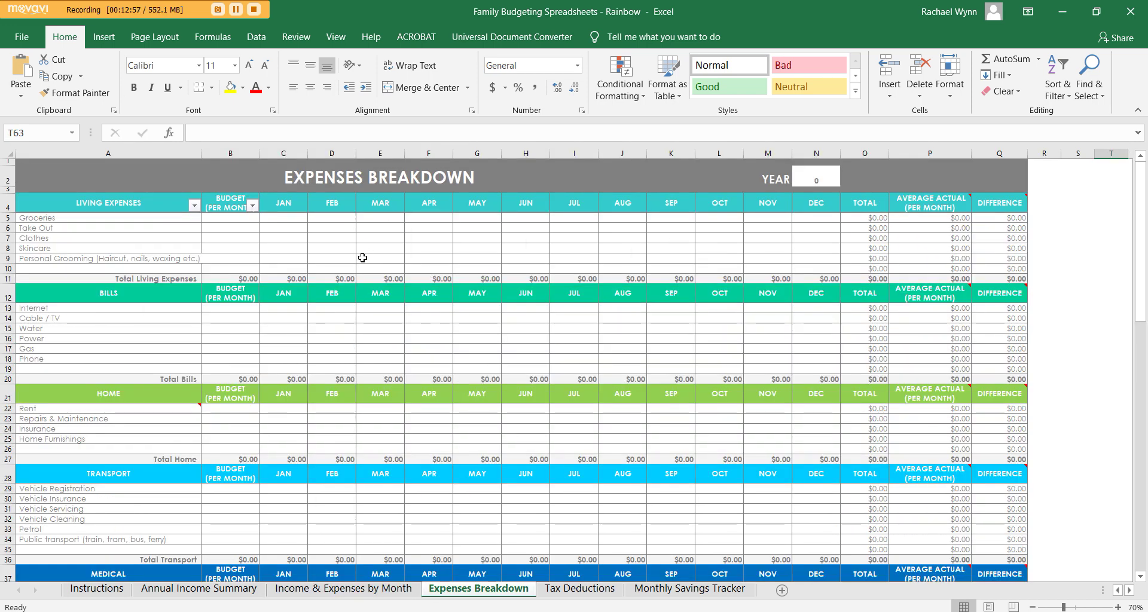
scroll(343, 291, down, 12)
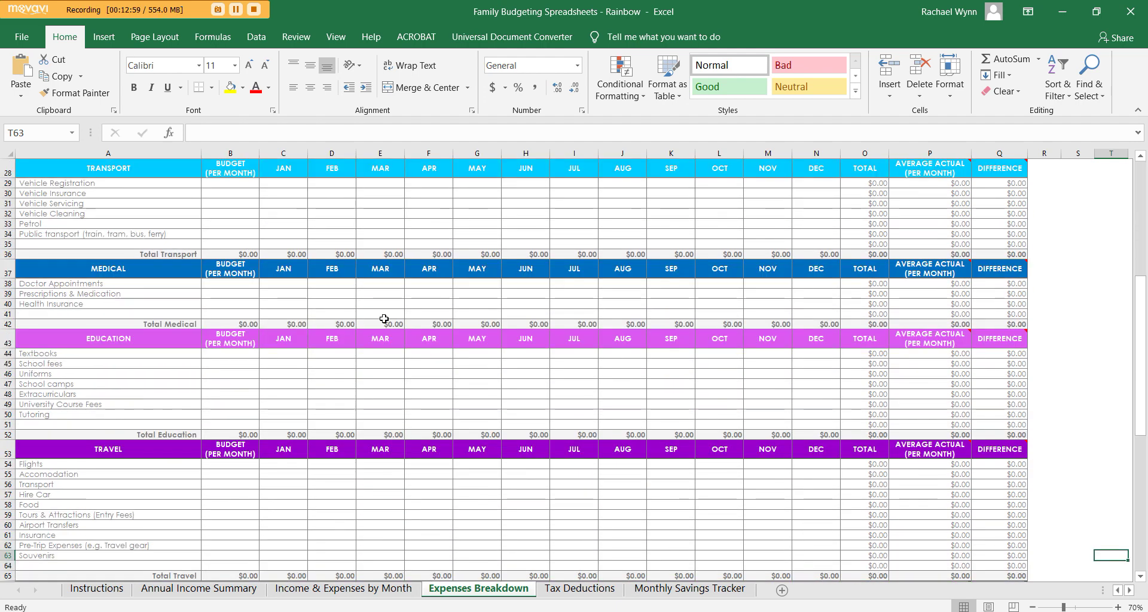
scroll(414, 352, down, 9)
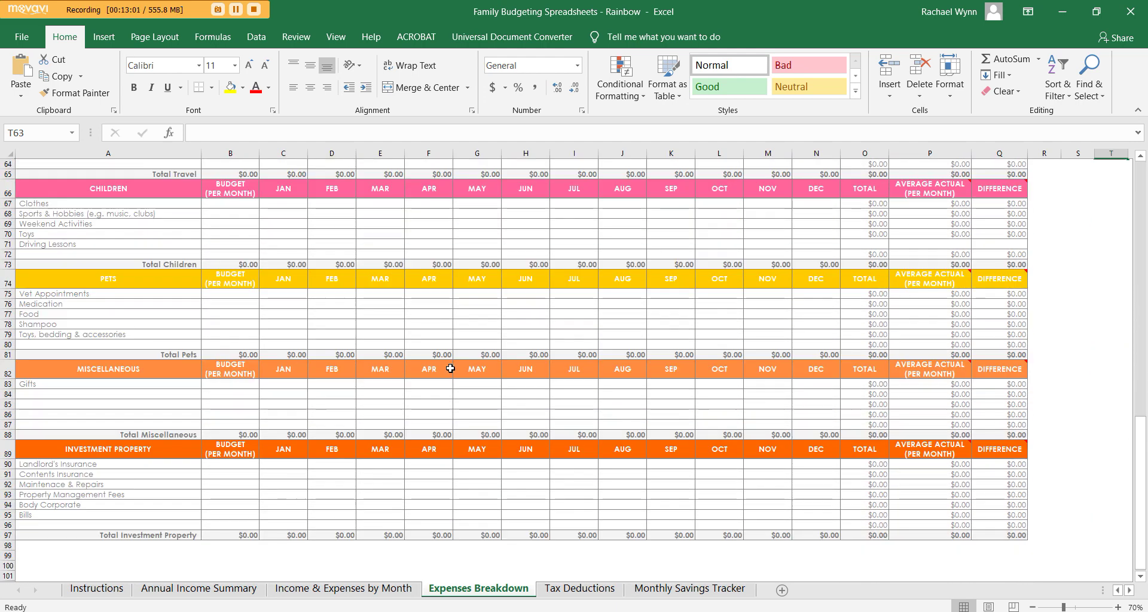
scroll(468, 374, up, 20)
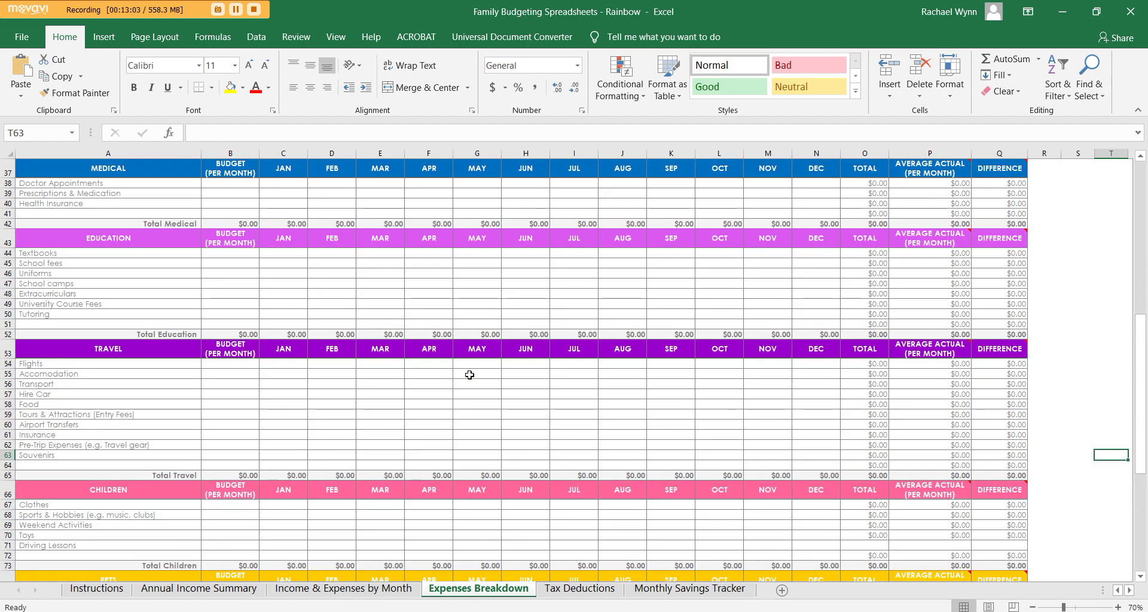
key(ctrl+Page_Up)
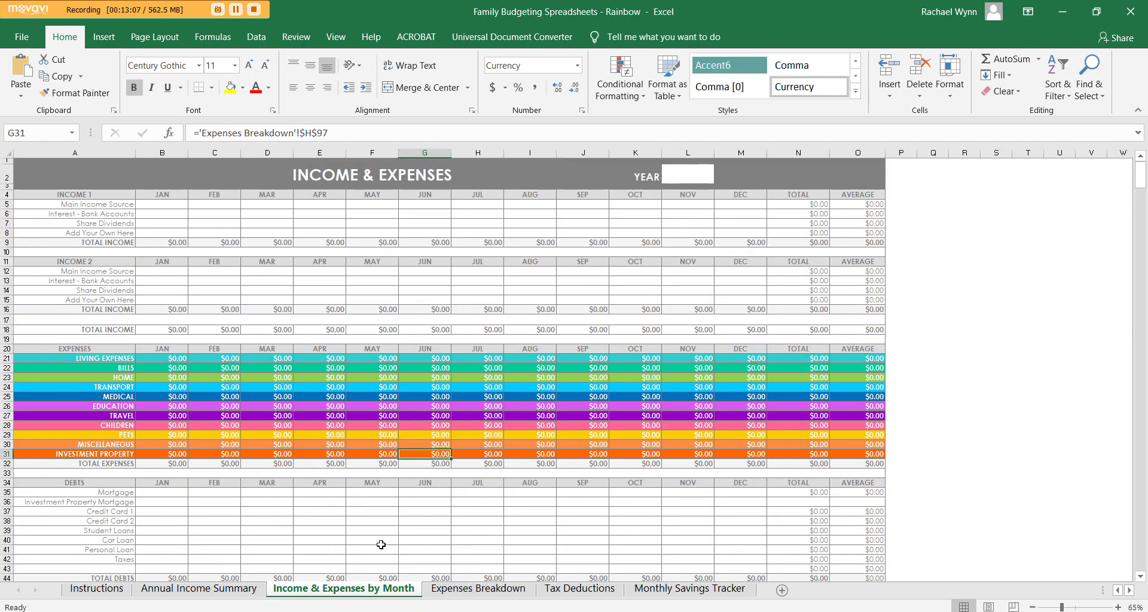
- Look over the Rainbow workbook's Annual Income Summary, Tax Deductions and Monthly Savings Tracker sheets, and return to Income & Expenses by Month
click(199, 588)
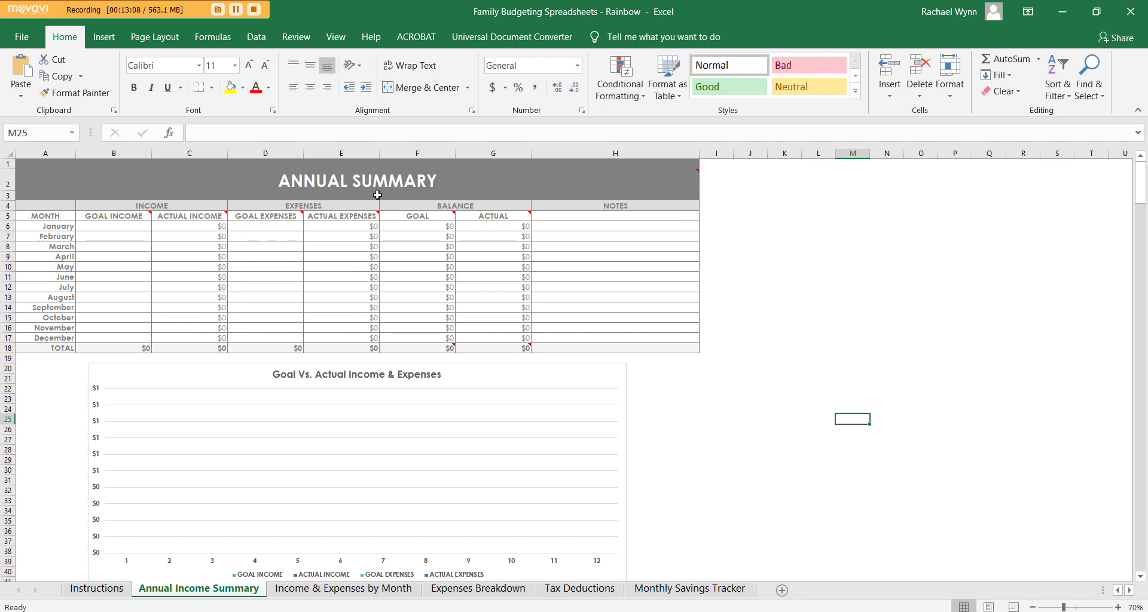
click(484, 588)
click(579, 588)
click(667, 595)
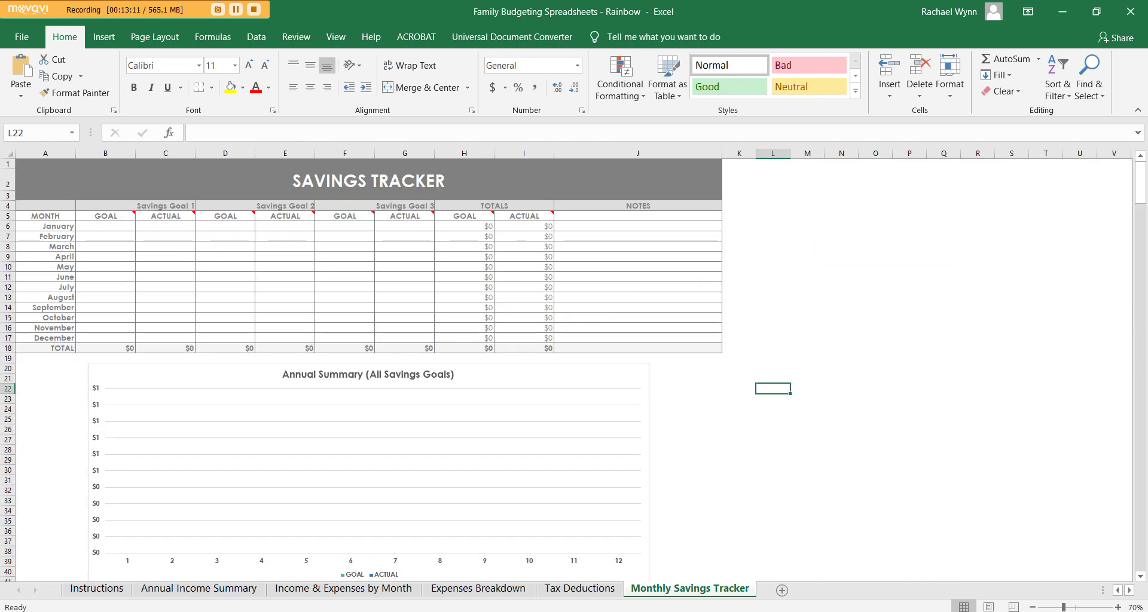
click(343, 588)
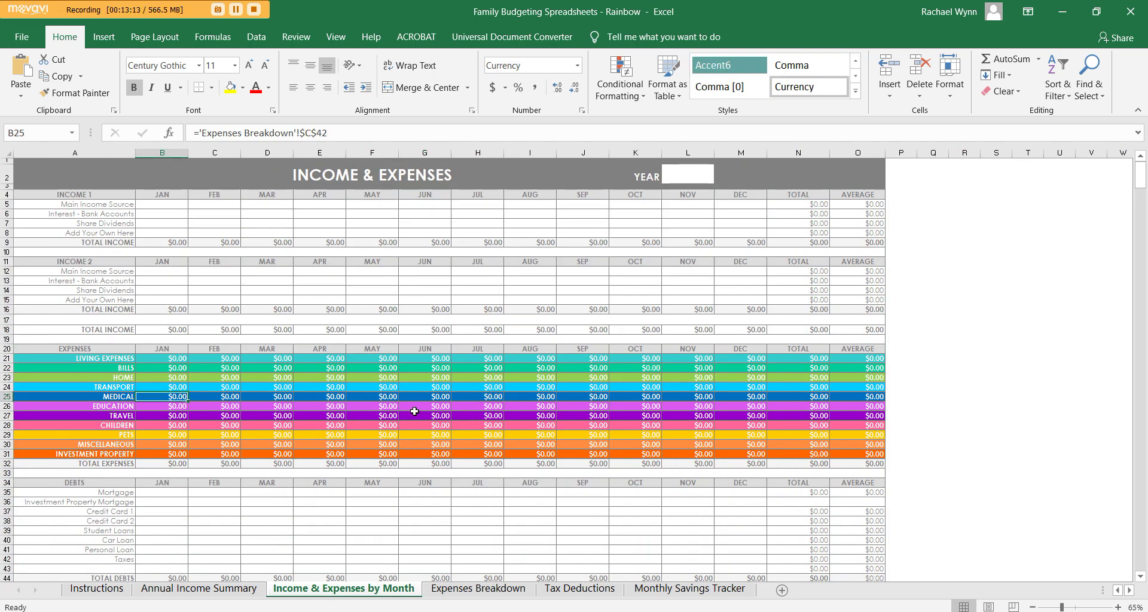